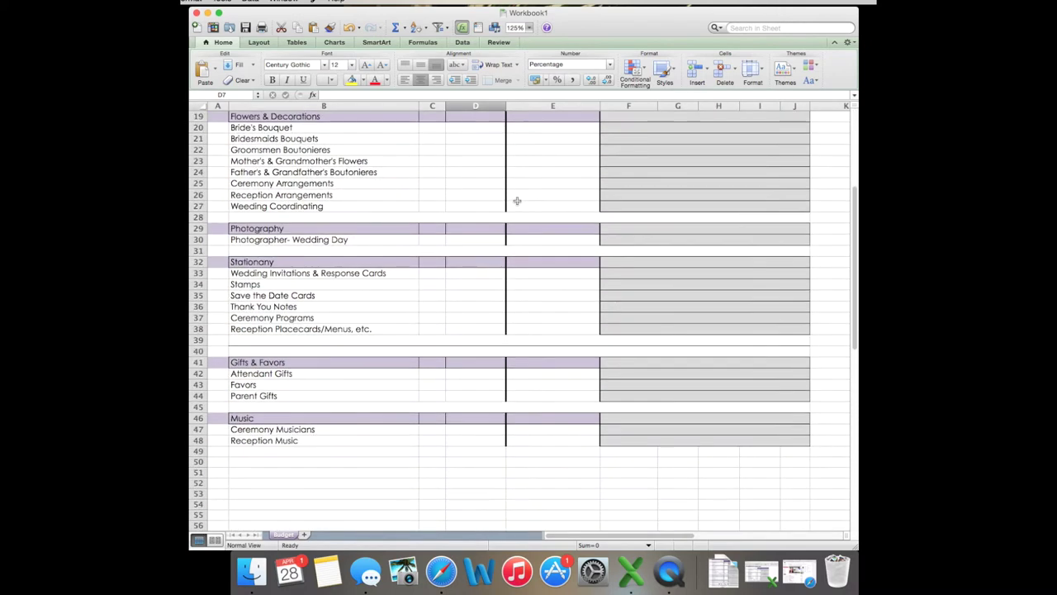
Enter Wedding Dress and Alterations, Veil, Bride's Accessories and Wedding Hair & Makeup under Attire
scroll(517, 202, "up", 5)
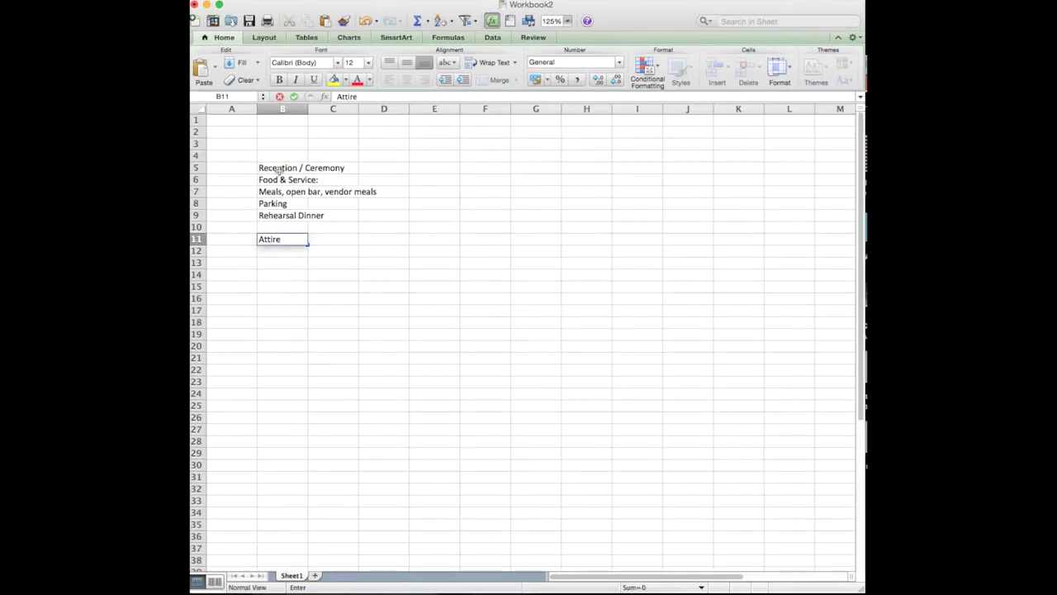
key("Return")
type("Wedding Dress and Alterations")
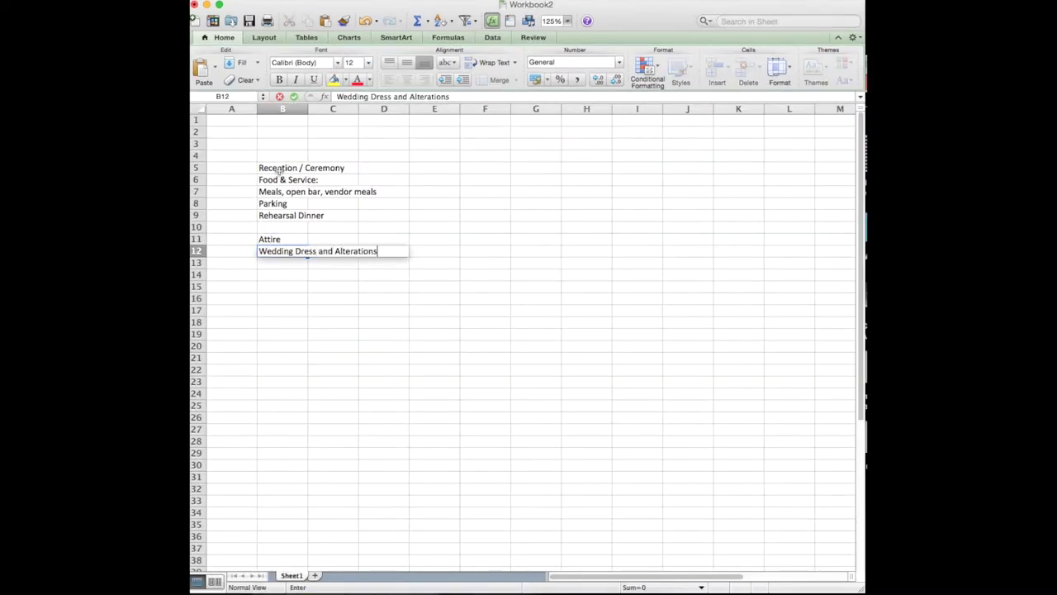
key("Return")
type("Veil")
key("Return")
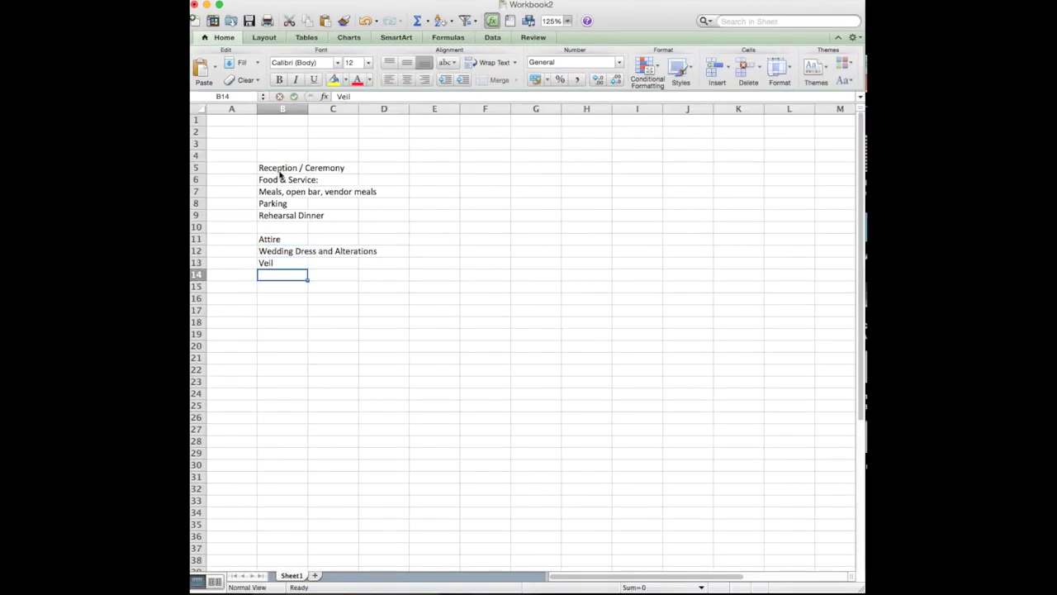
type("Bride's Accessories")
key("Return")
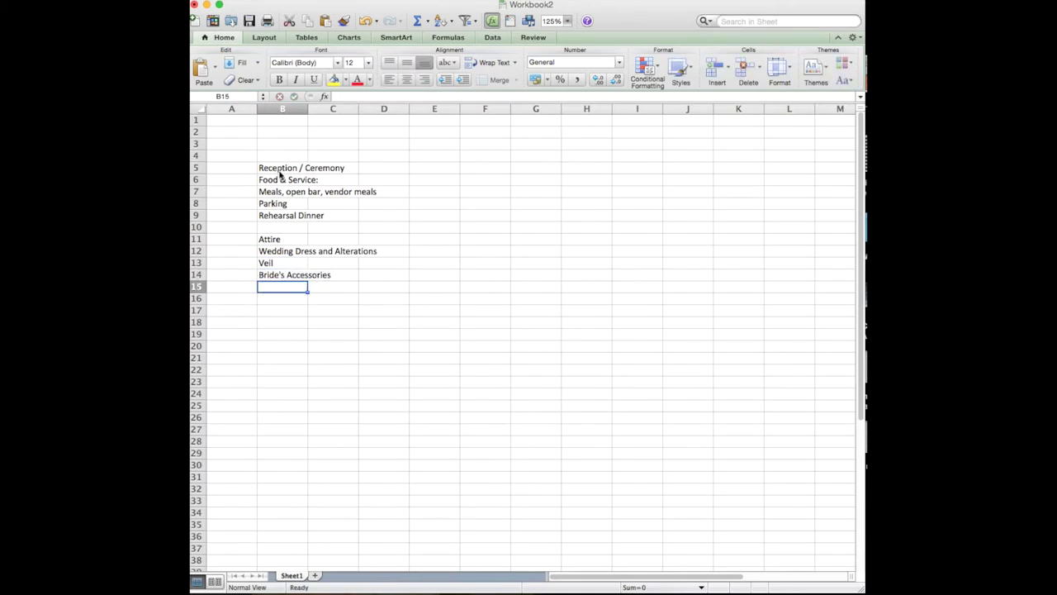
type("Wedding Hair & ")
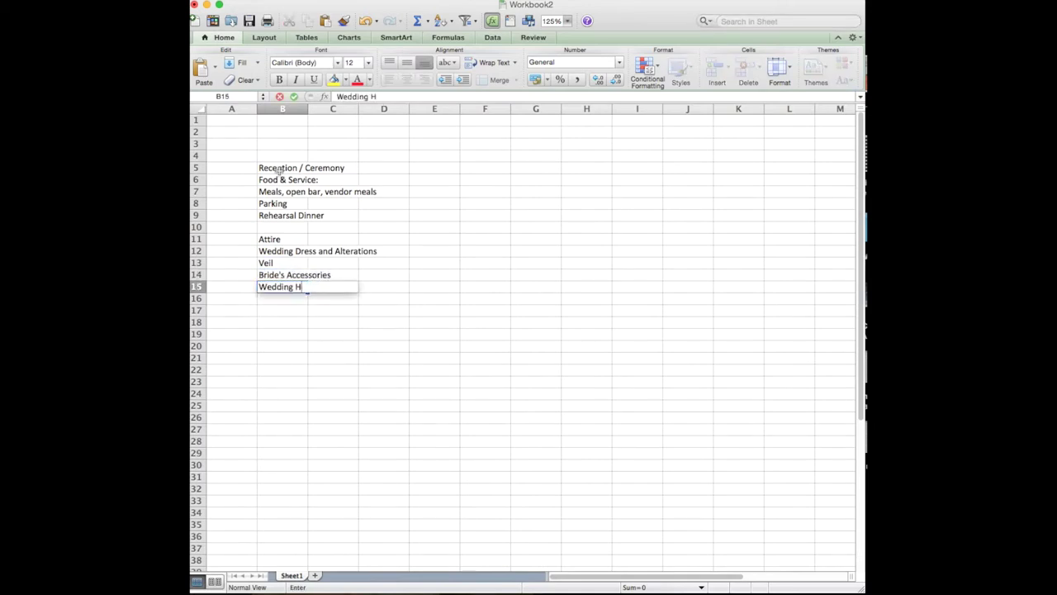
type("Makeup")
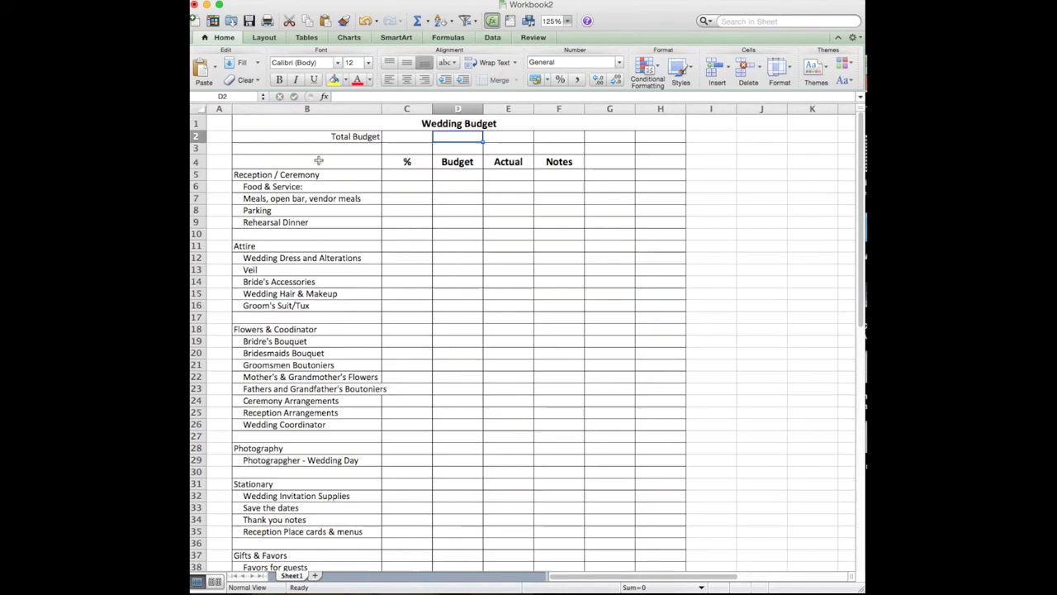
left_click_drag(406, 162, 559, 162)
Fill the header row B4:H4 light purple
left_click_drag(297, 161, 661, 162)
left_click(345, 79)
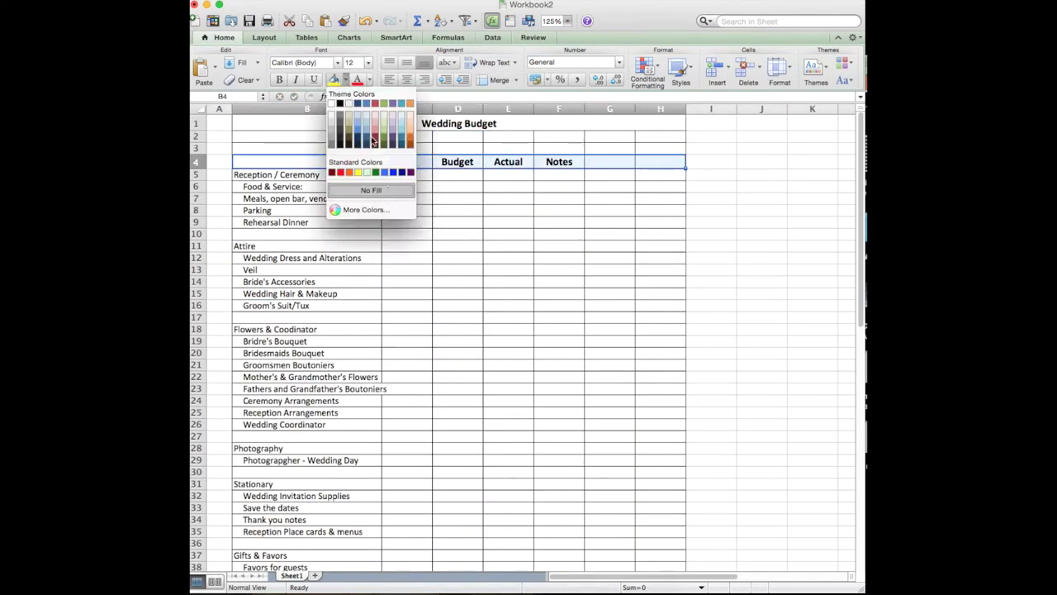
left_click(394, 133)
left_click(457, 222)
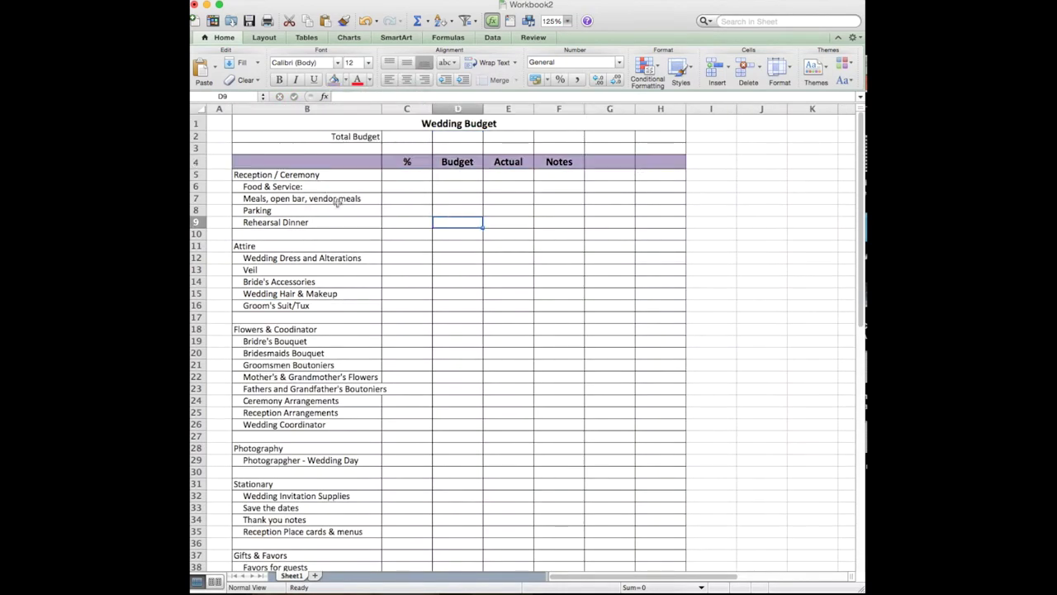
Fill the category cells, Reception / Ceremony through Music, purple
left_click(257, 175)
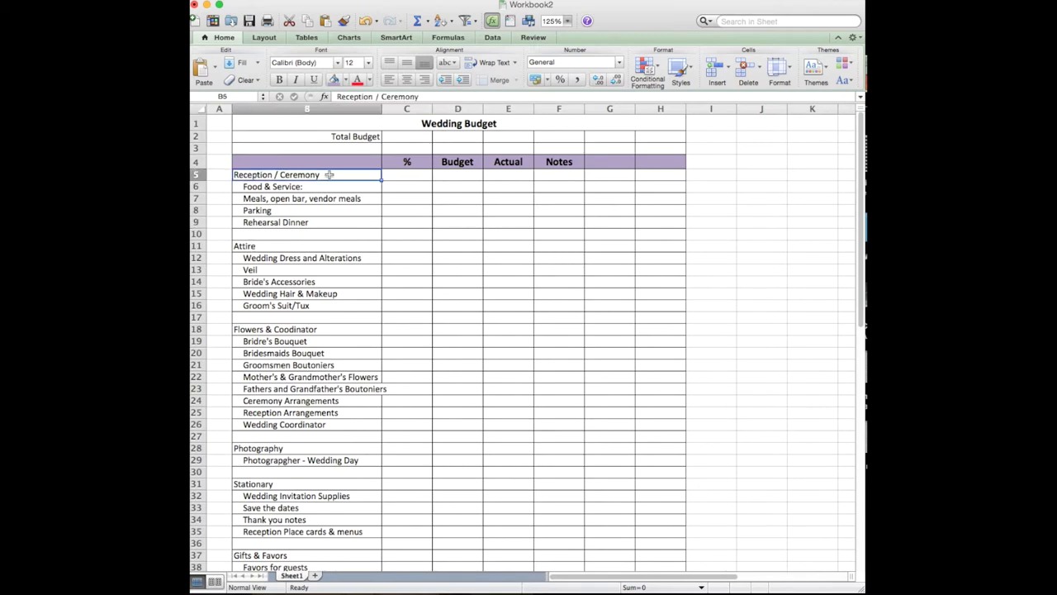
left_click(252, 247, "super")
left_click(277, 331, "super")
left_click(293, 448, "super")
left_click(285, 484, "super")
left_click(301, 555, "super")
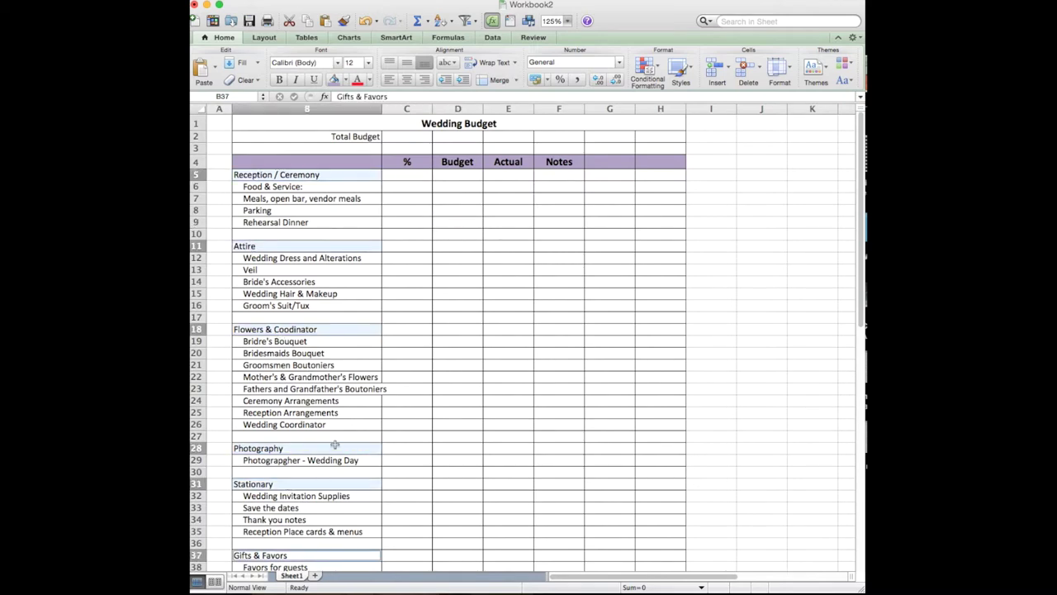
scroll(309, 501, "down", 3)
left_click(309, 501, "super")
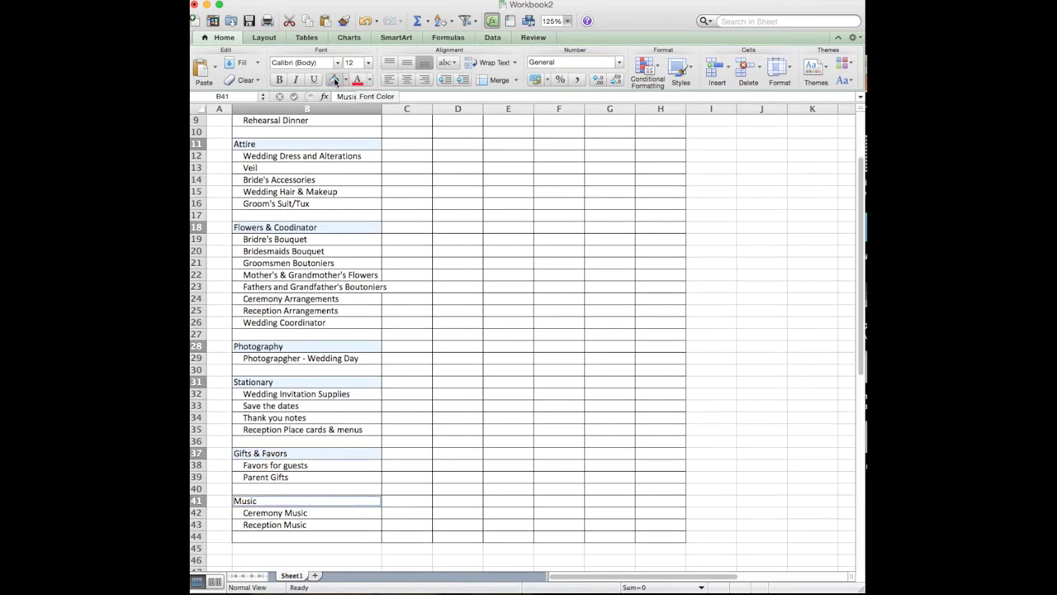
left_click(334, 80)
left_click(406, 215)
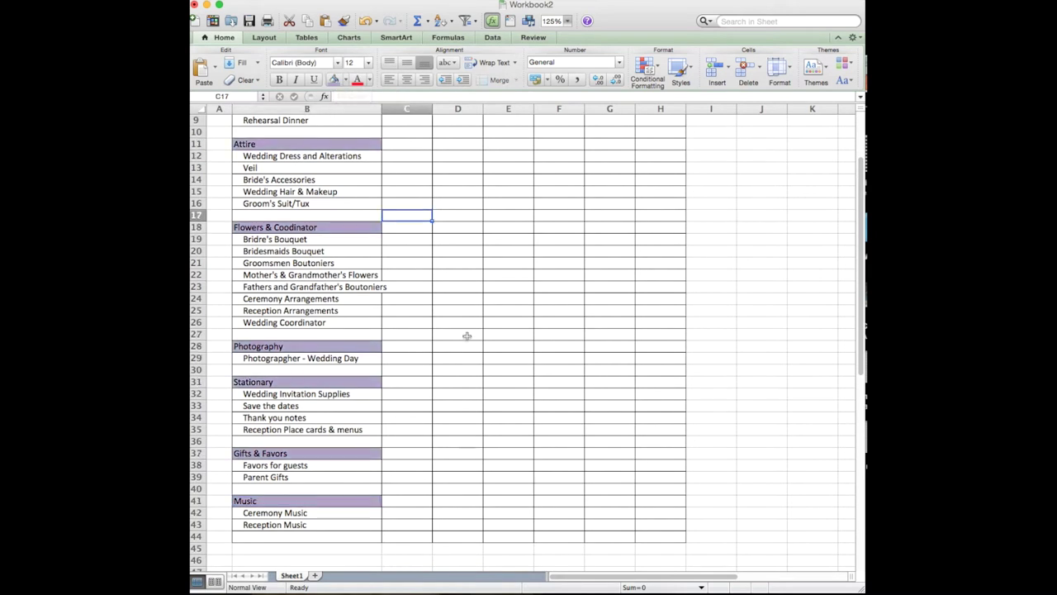
Widen column B to fit its text
double_click(381, 108)
scroll(440, 281, "up", 3)
left_click(466, 206)
left_click(349, 125)
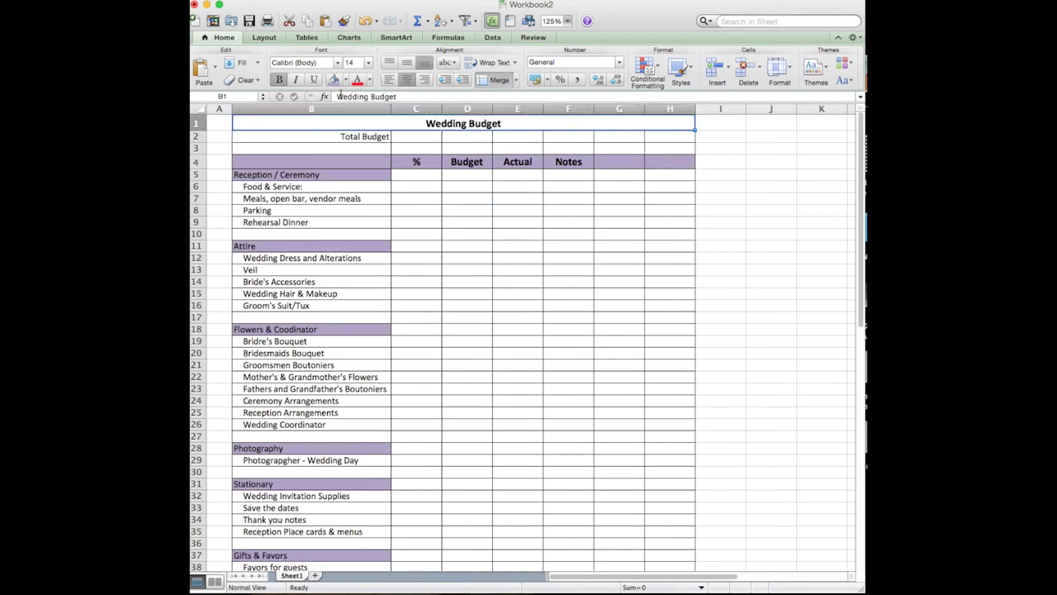
left_click(479, 243)
Give the Actual column a thick solid left border through Format Cells
left_click_drag(518, 162, 519, 487)
right_click(519, 332)
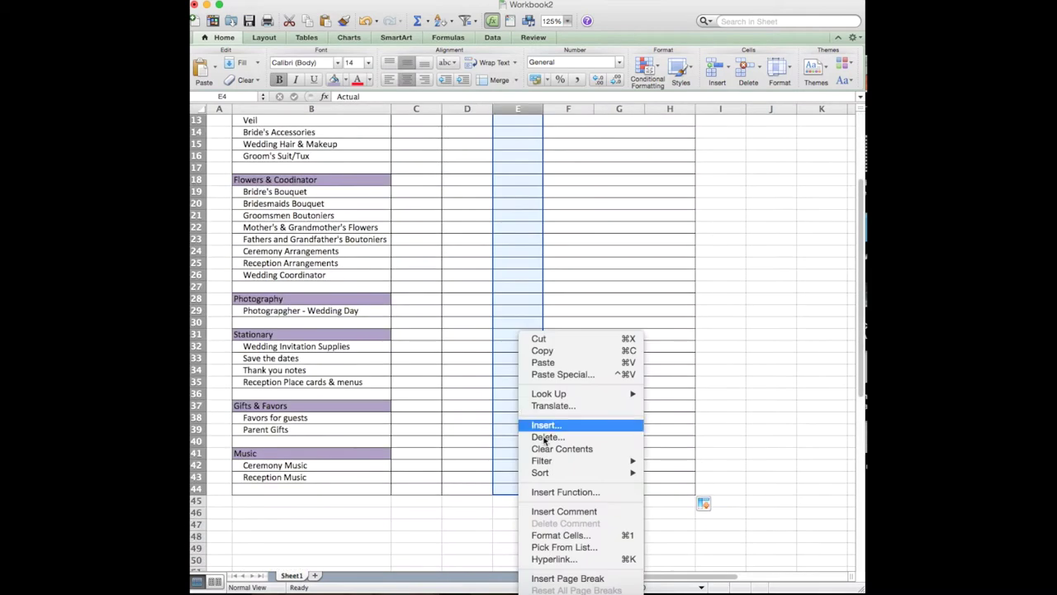
mouse_move(568, 474)
left_click(561, 536)
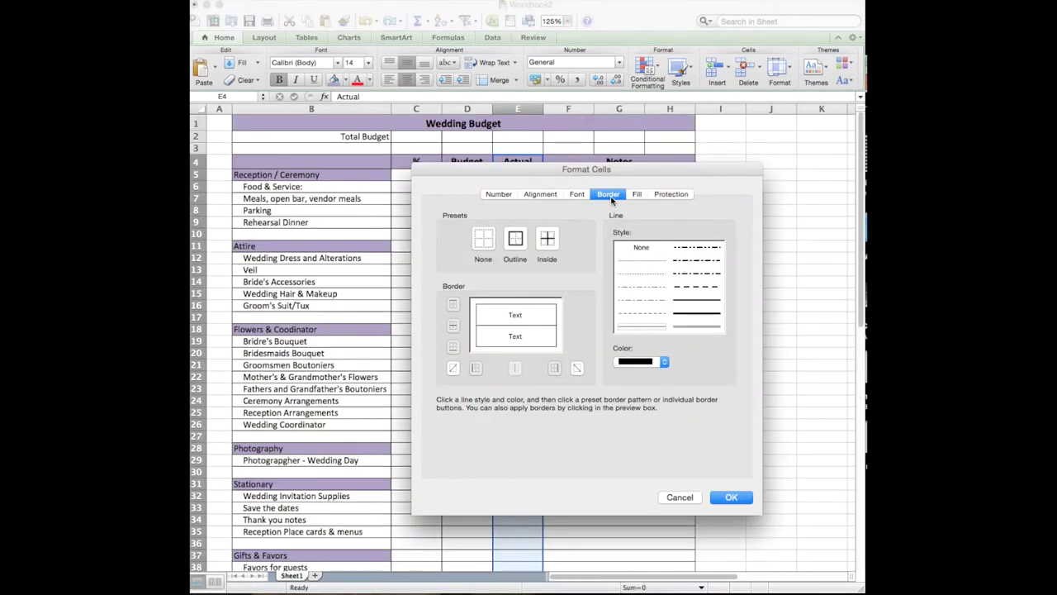
left_click(694, 315)
left_click(731, 496)
left_click(620, 424)
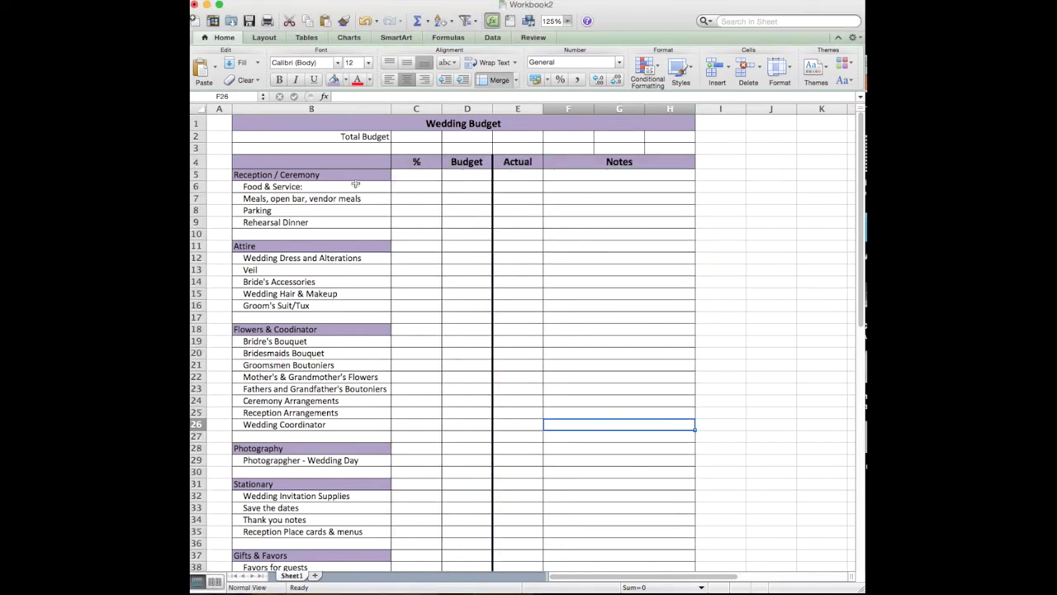
Set the whole sheet's font to Century Gothic and narrow column C to 2.33
left_click(201, 110)
left_click(293, 63)
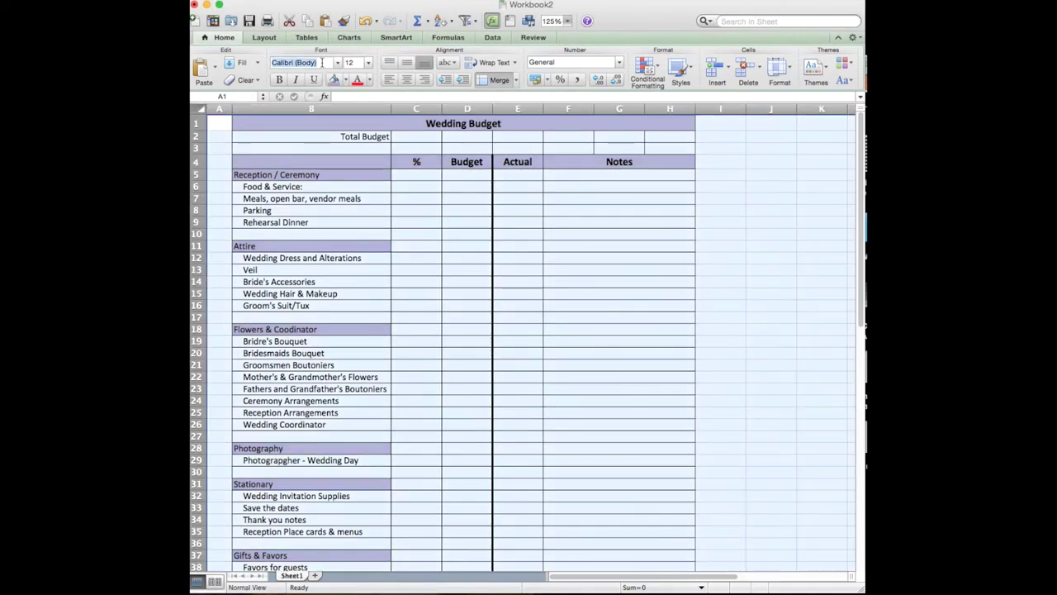
type("Century Gothic")
key("Return")
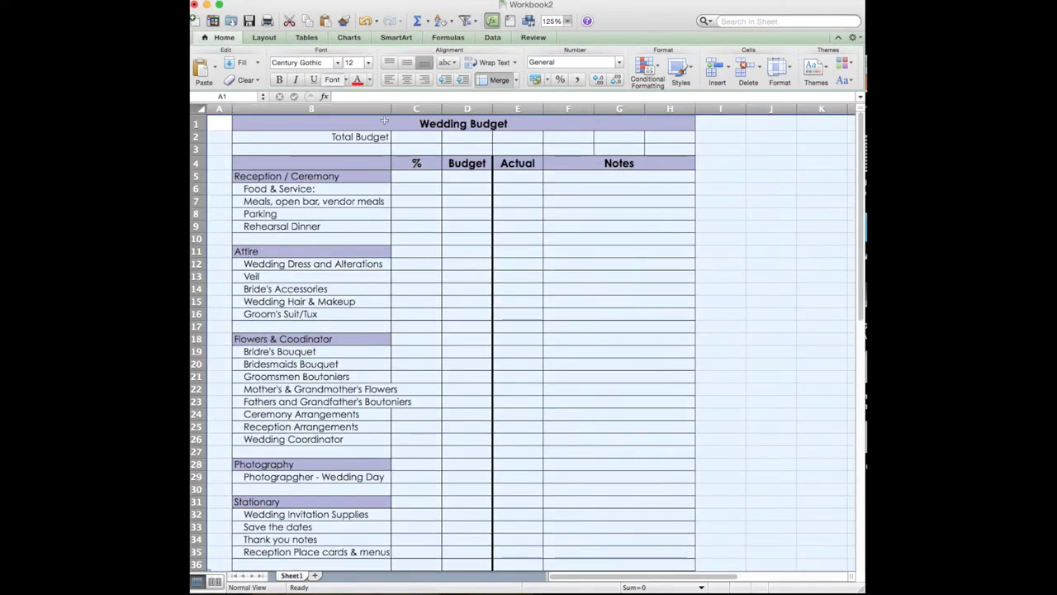
left_click(580, 288)
left_click_drag(391, 110, 533, 110)
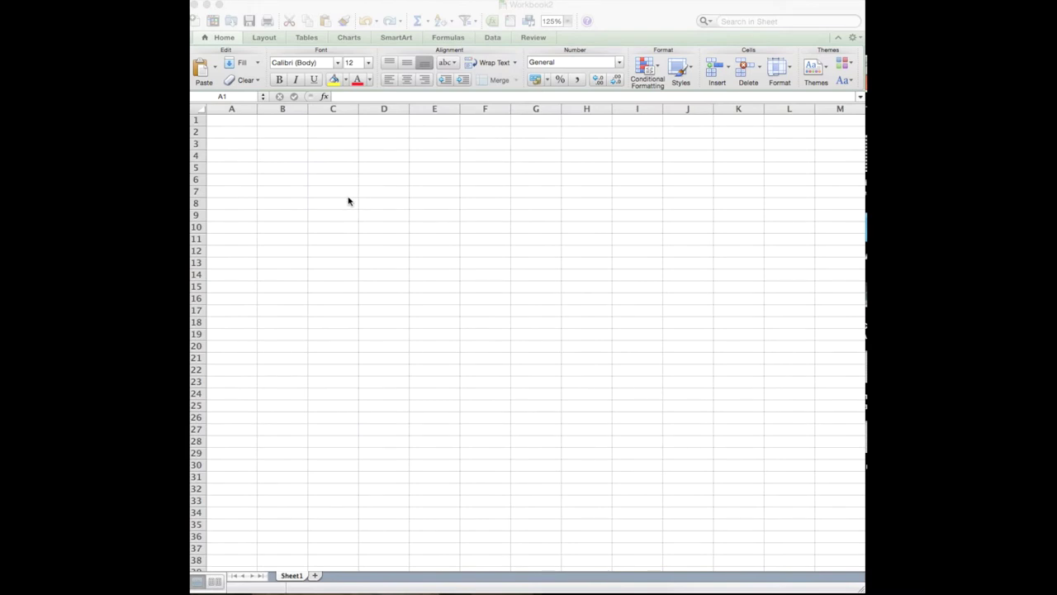
left_click(232, 142)
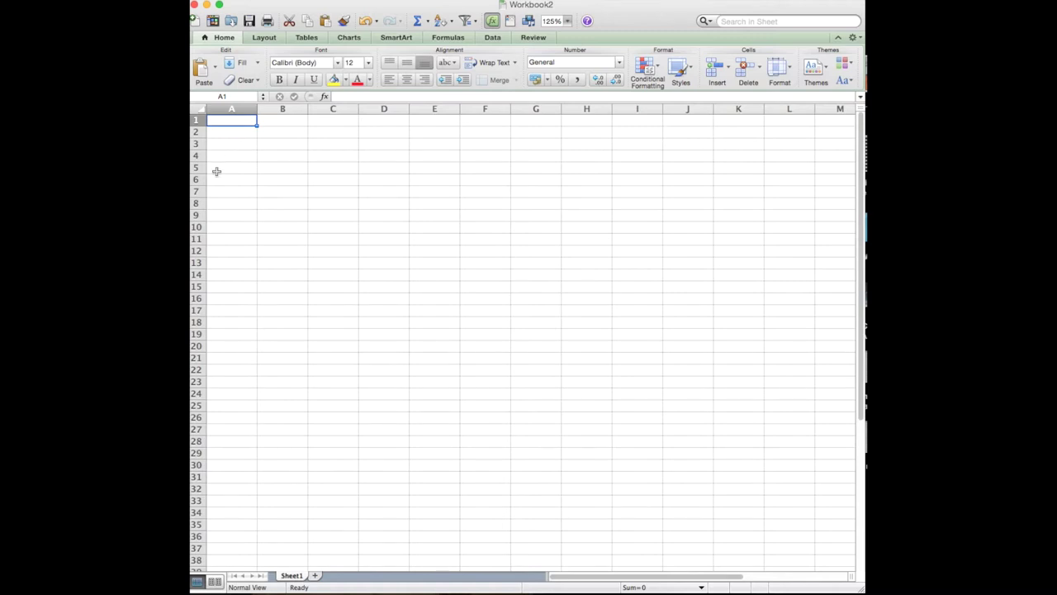
Enter Reception / Ceremony, Food & Service:, Meals, open bar, vendor meals, Parking and Rehearsal Dinner from B5
left_click(280, 170)
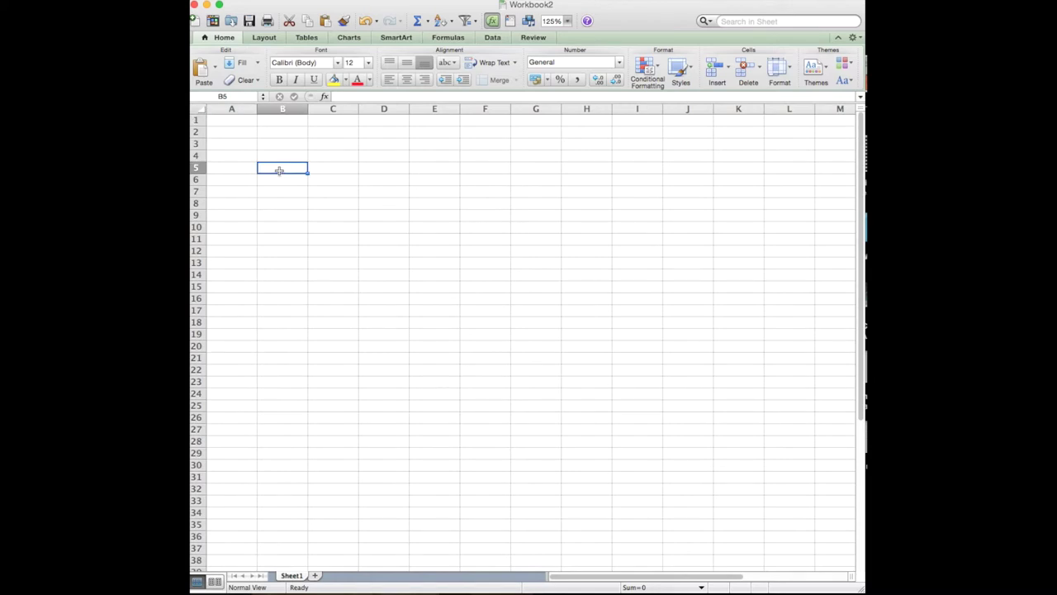
type("Rece")
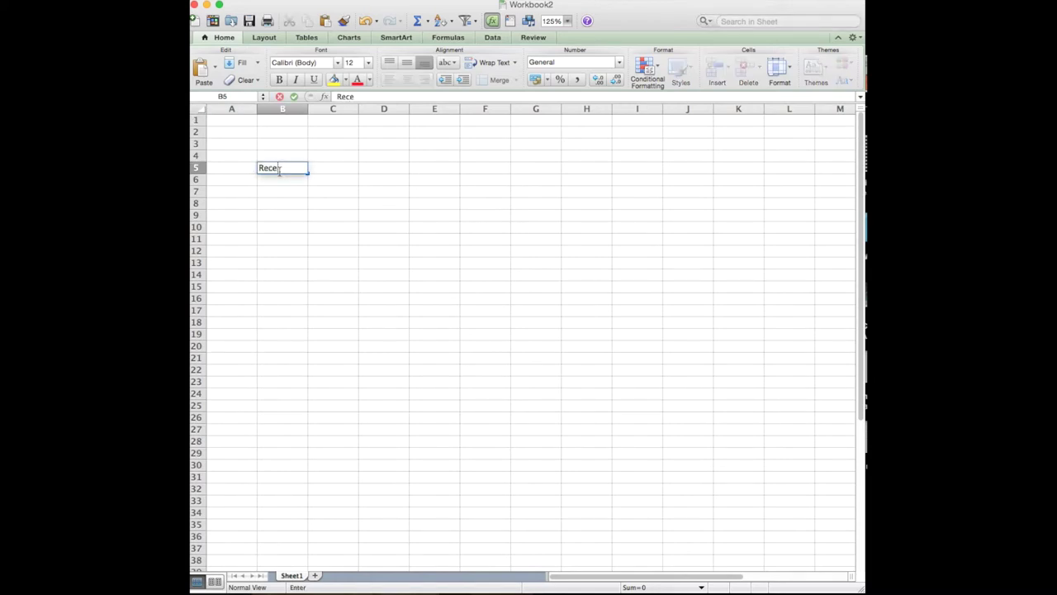
type("ption / Ce")
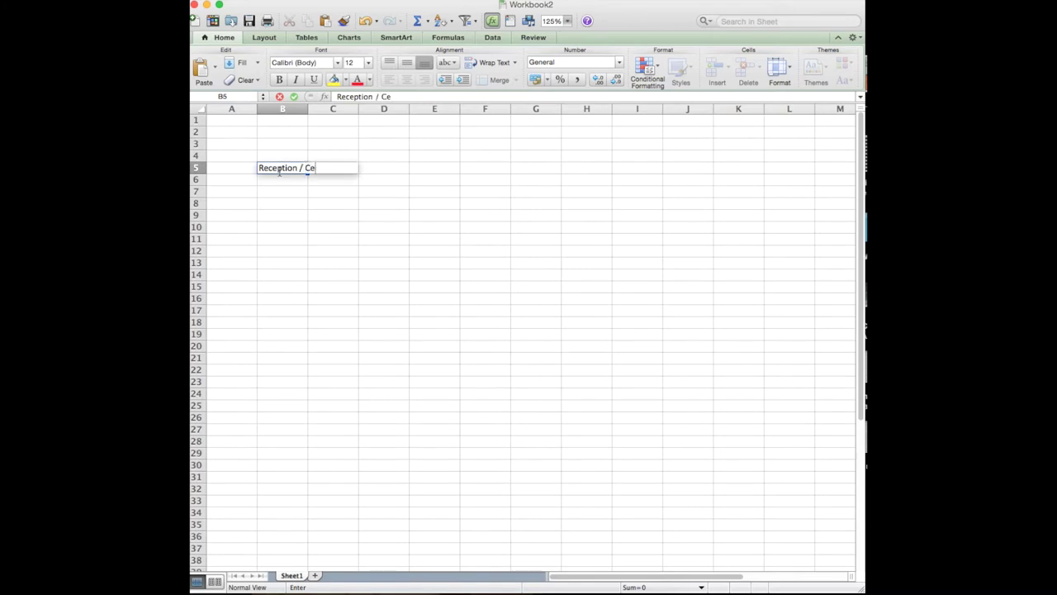
type("remony")
key("Return")
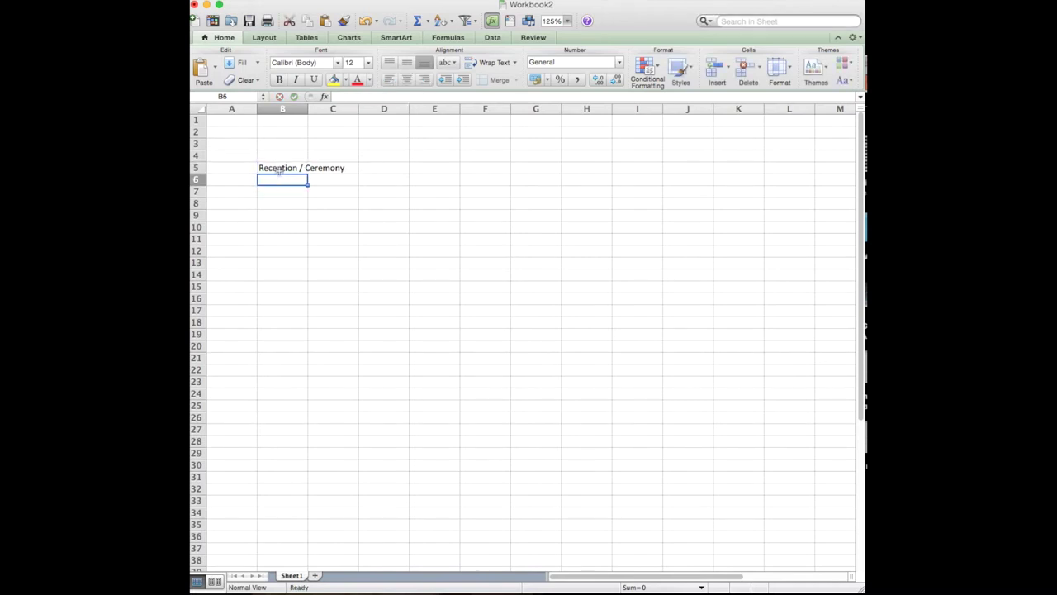
type("Food")
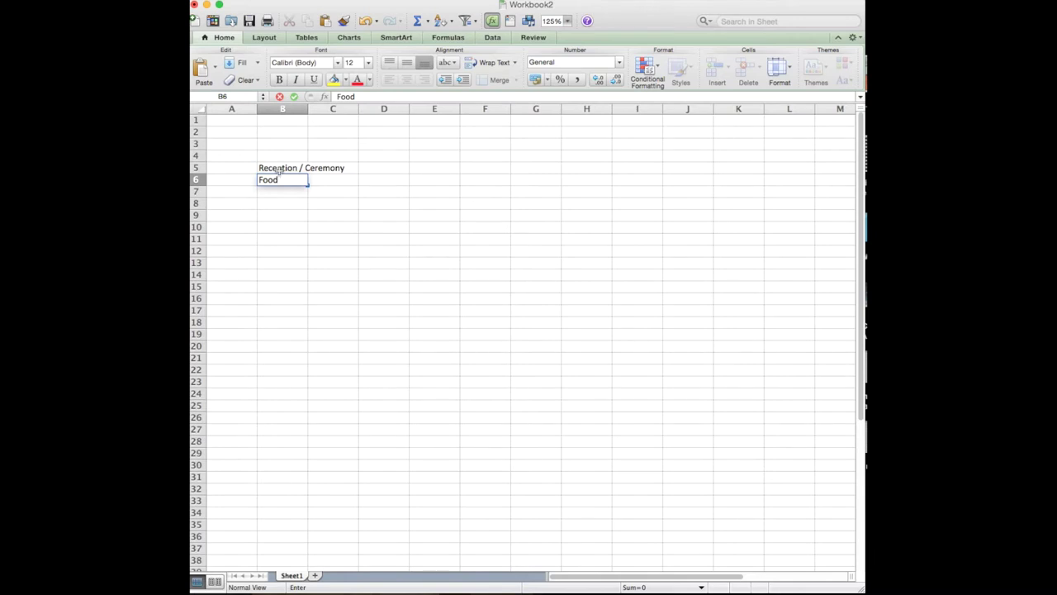
type(" & Sercv")
type("vic")
type("e:")
key("Return")
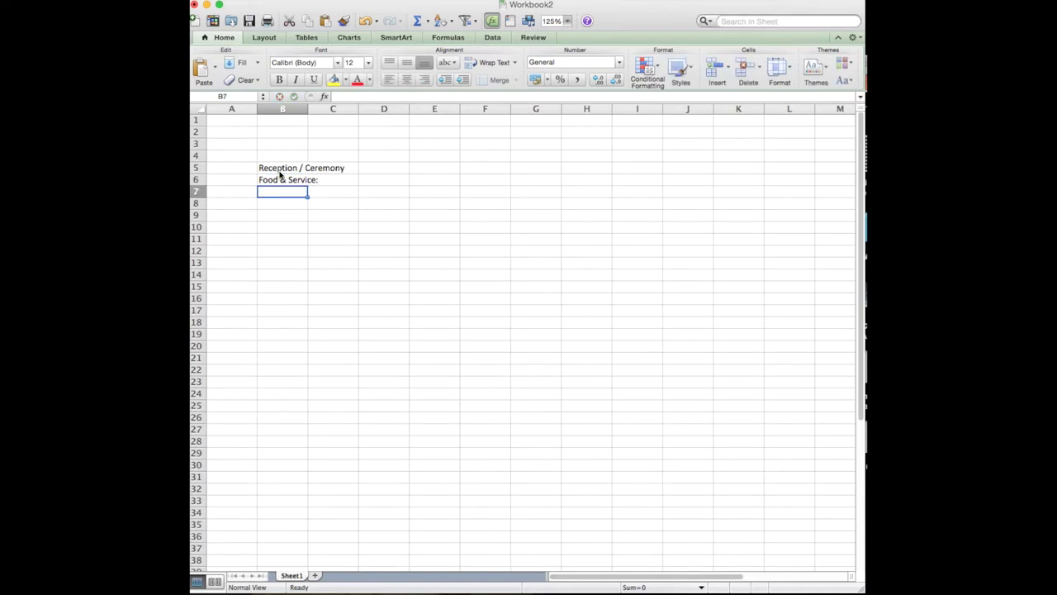
type("Meal")
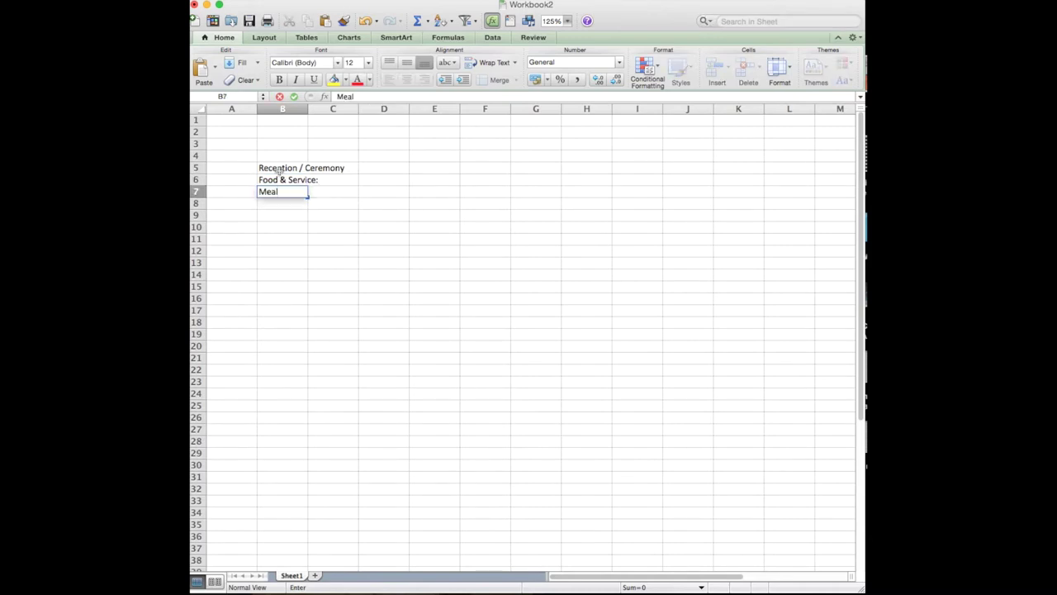
type("s, open bad")
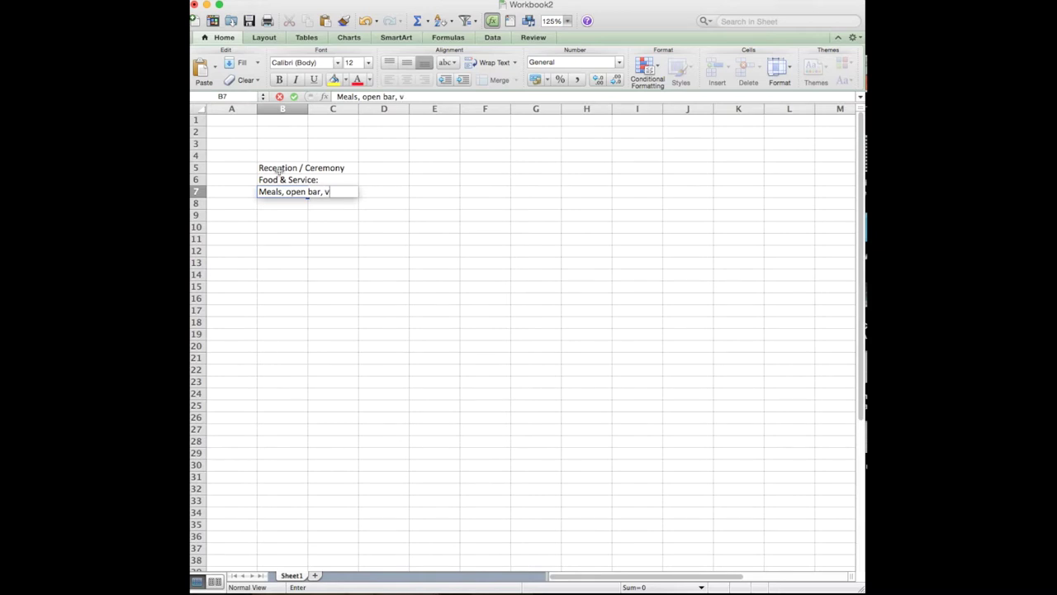
type(", vendor meals")
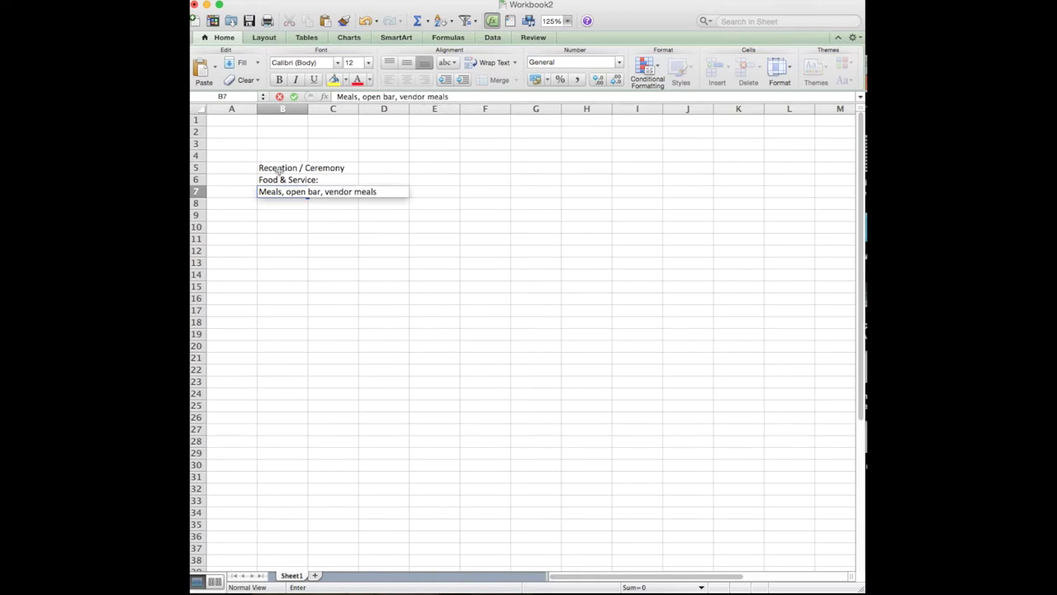
key("Return")
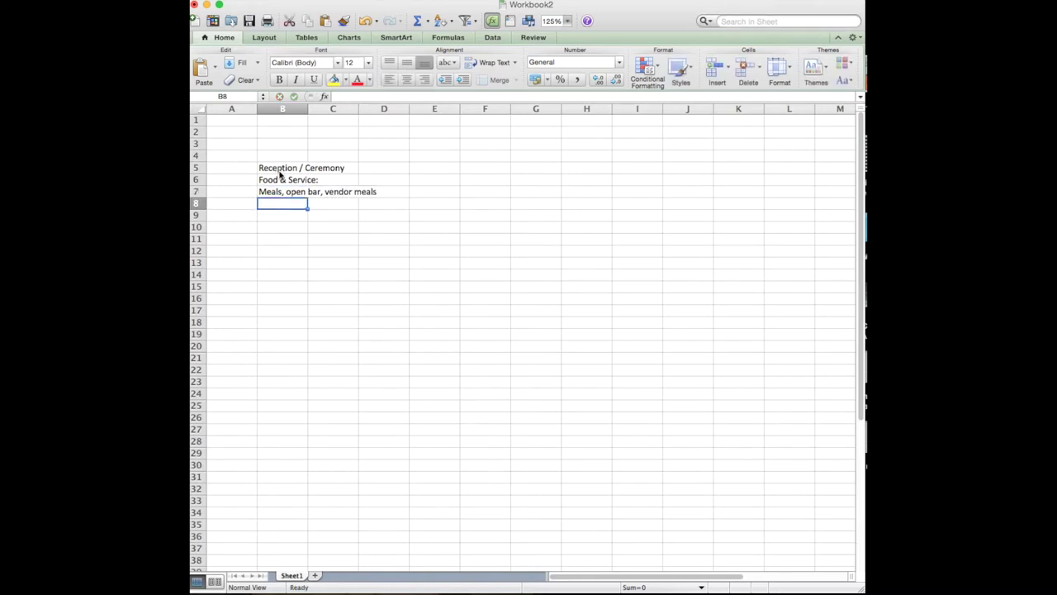
type("Par")
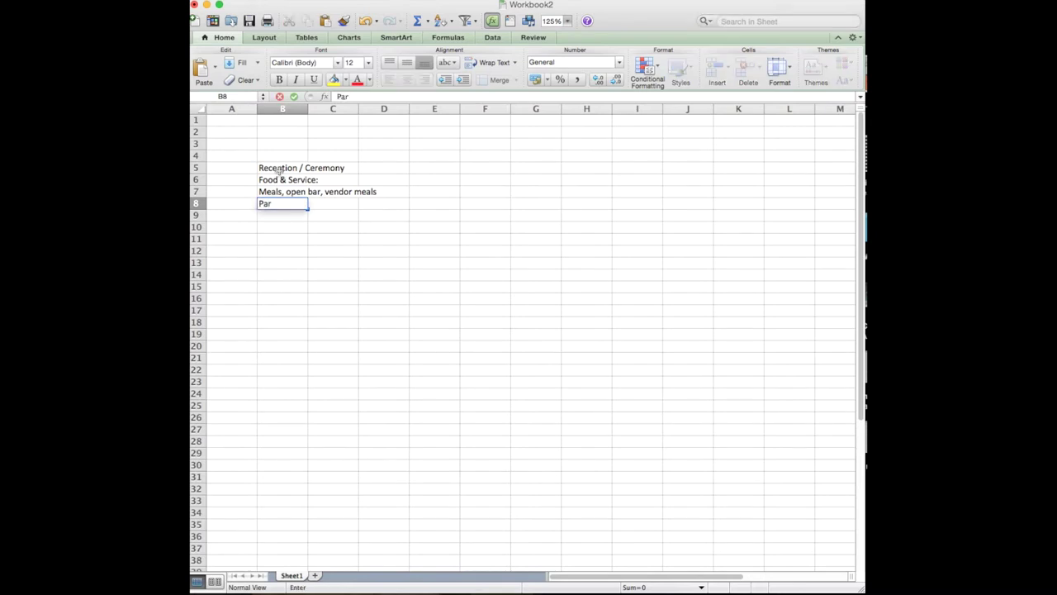
type("king")
key("Return")
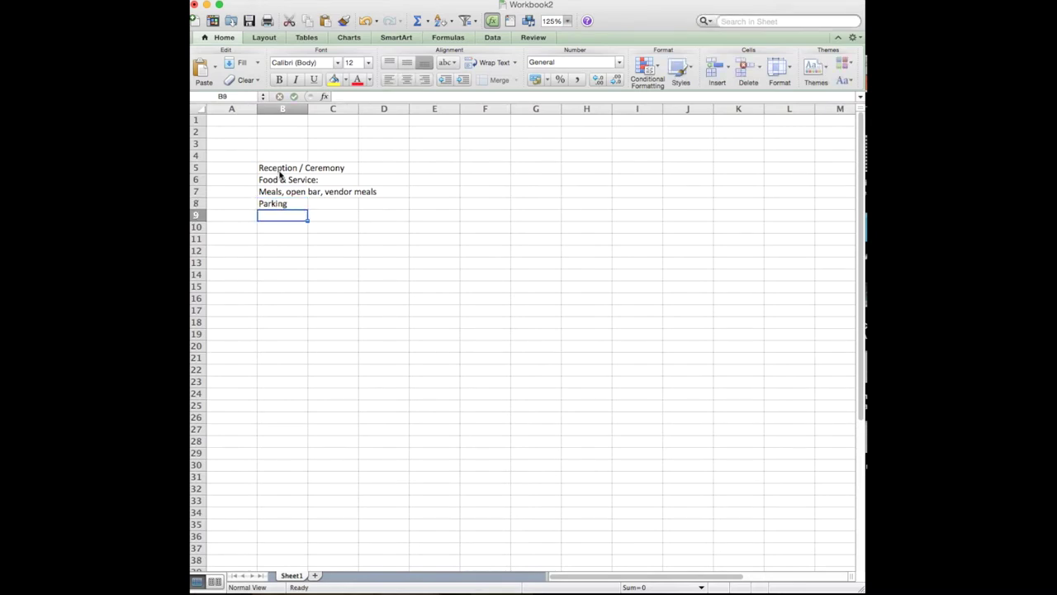
type("Rehear")
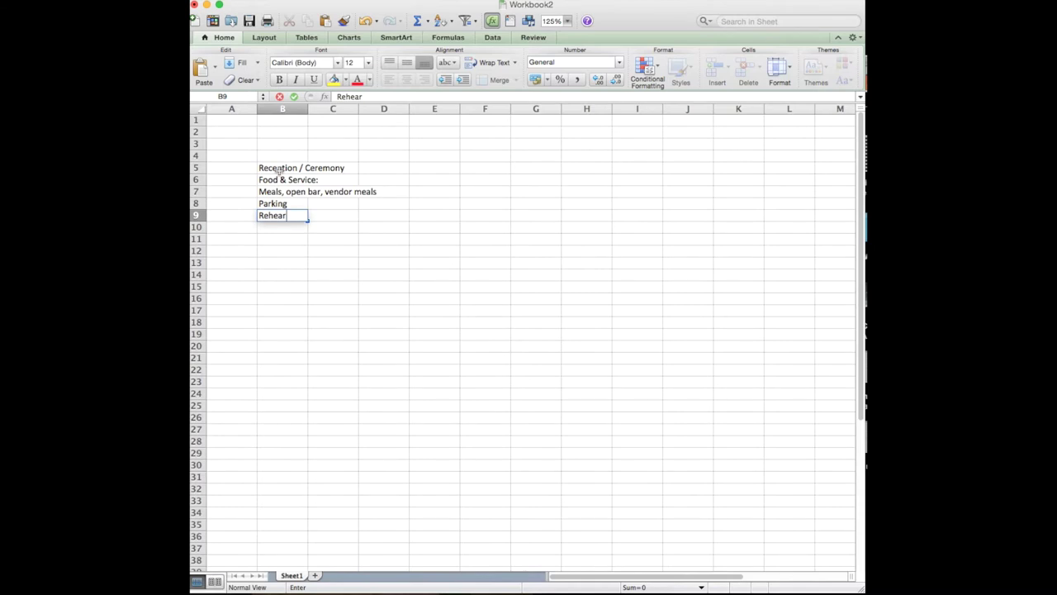
type("sal Dinner")
key("Return")
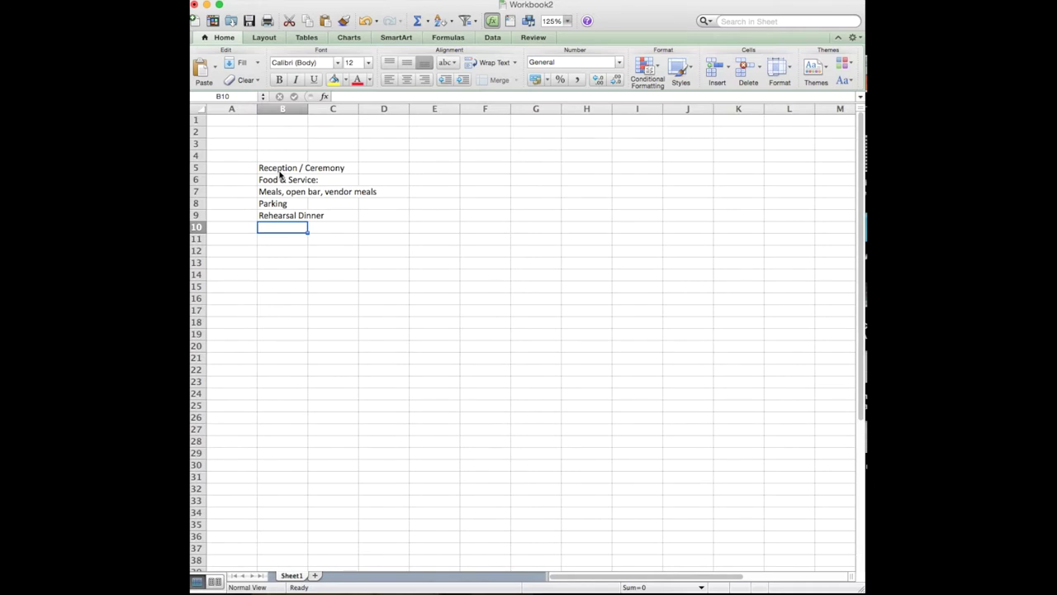
key("Return")
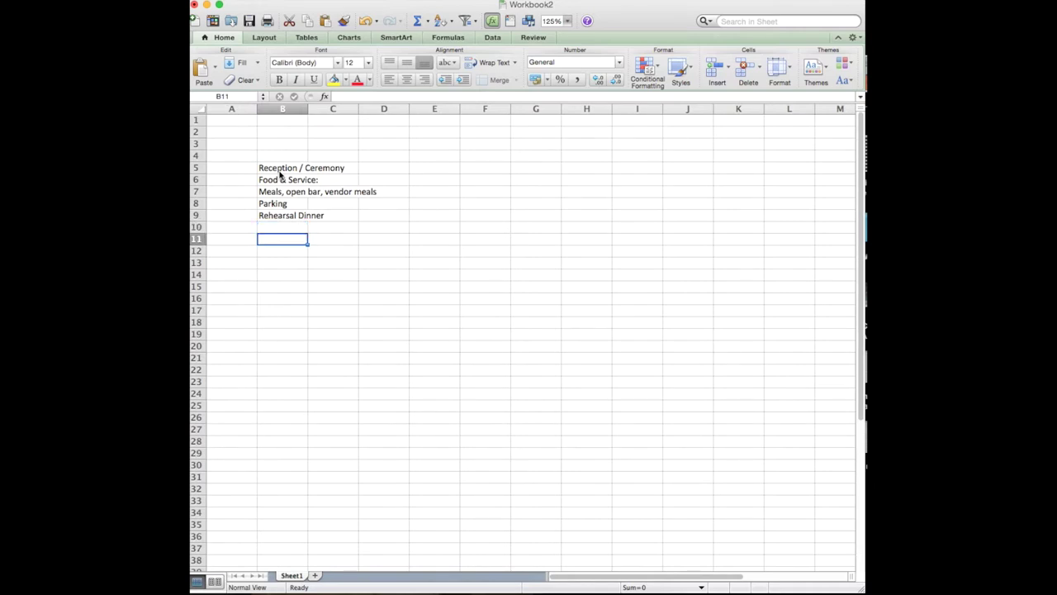
Enter Attire, Wedding Dress and Alterations, Veil, Bride's Accessories and Wedding Hair & Makeup
type("Attire")
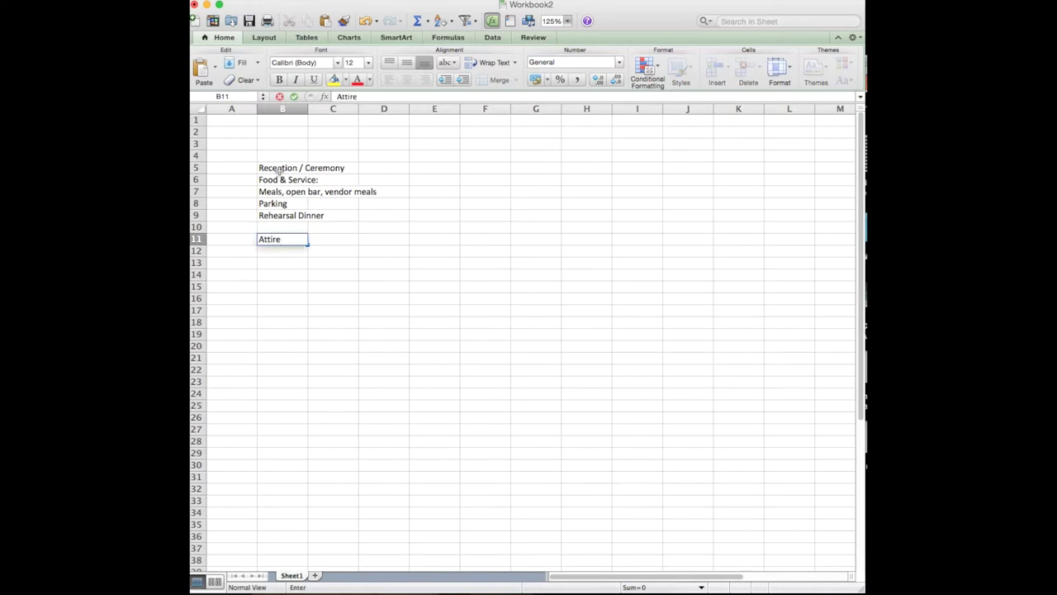
key("Return")
type("Wed")
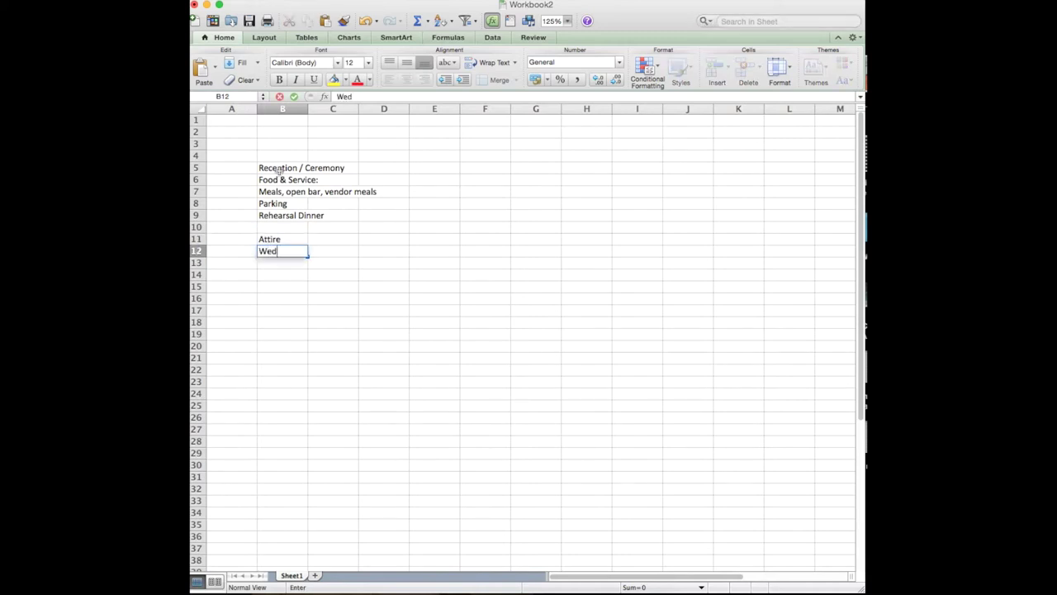
type("ding Der")
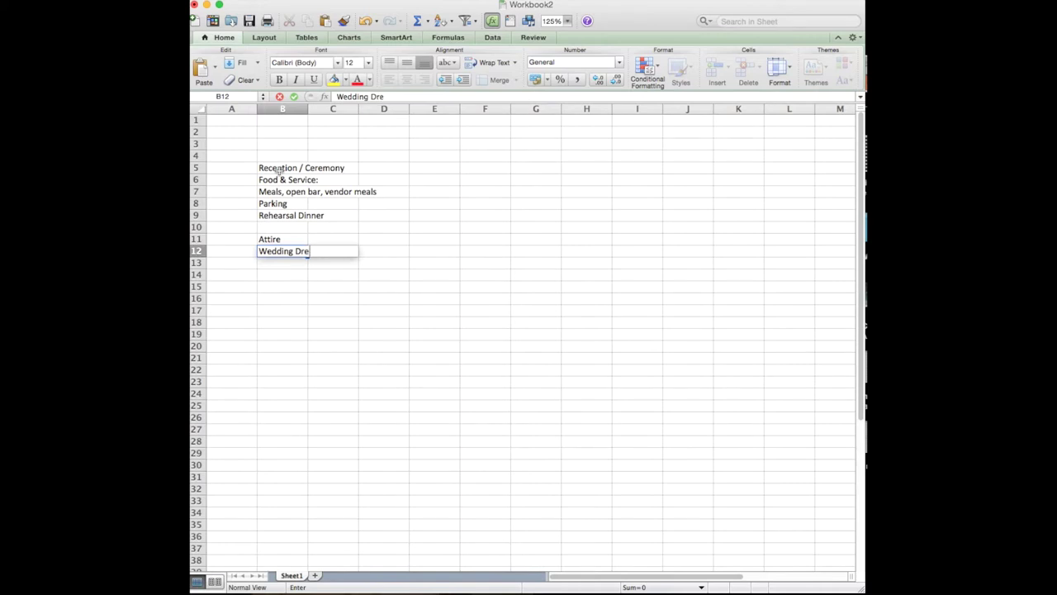
type("ss and Alterations")
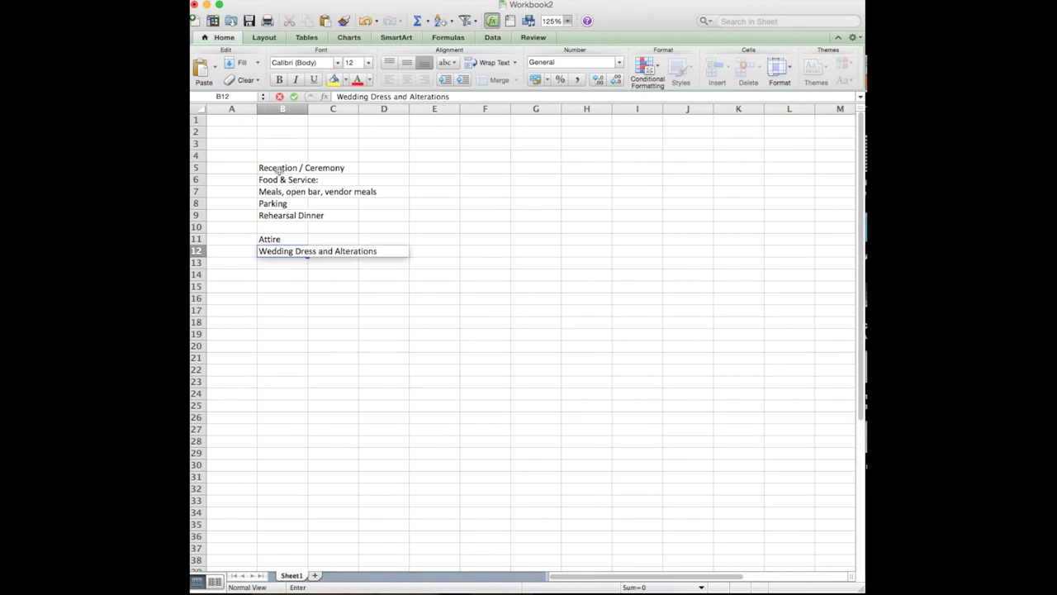
key("Return")
type("Veil")
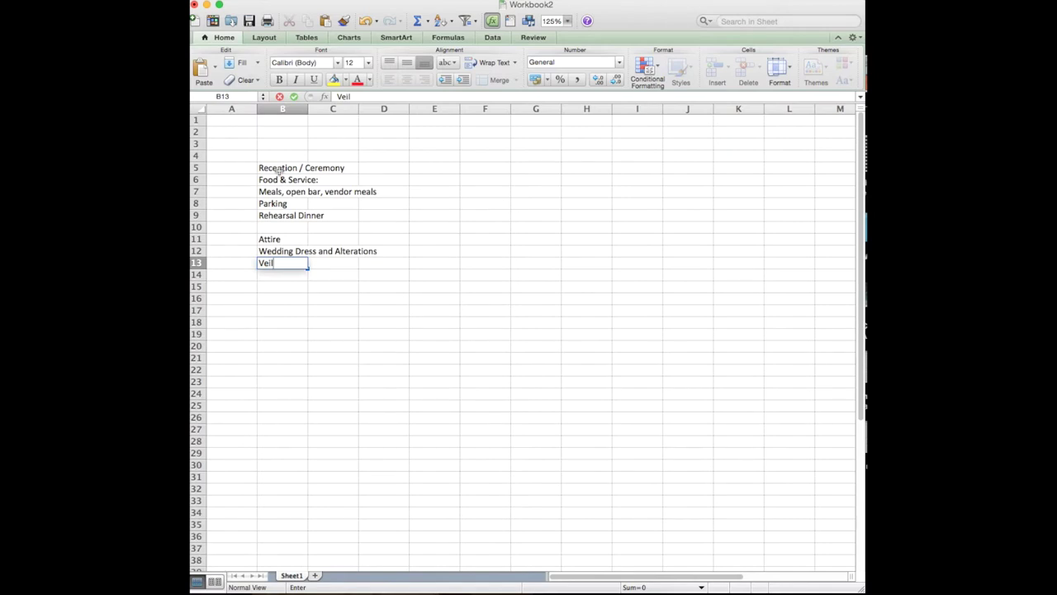
key("Return")
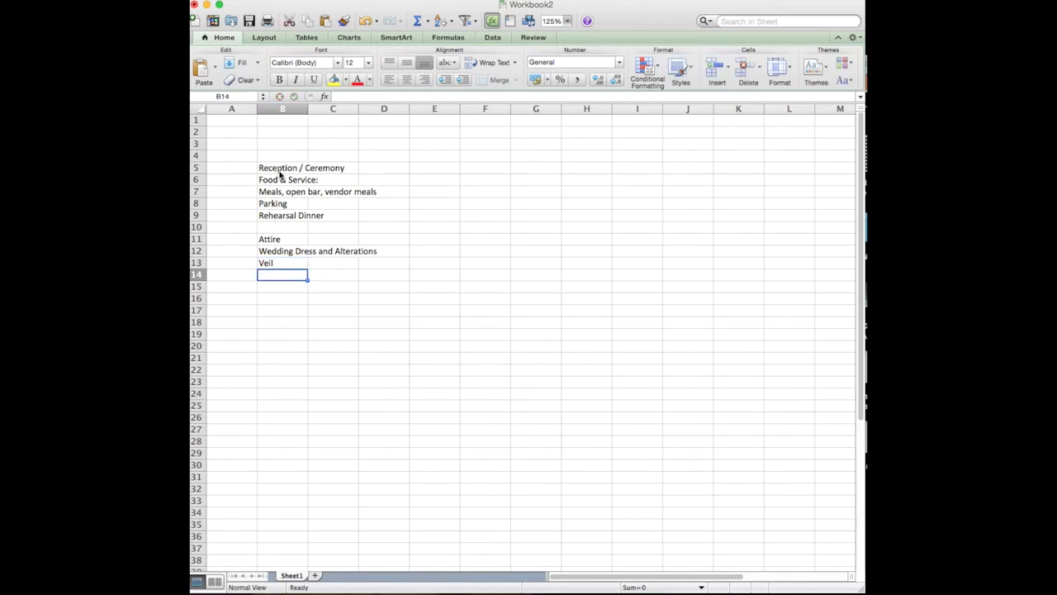
type("Bride's Acc")
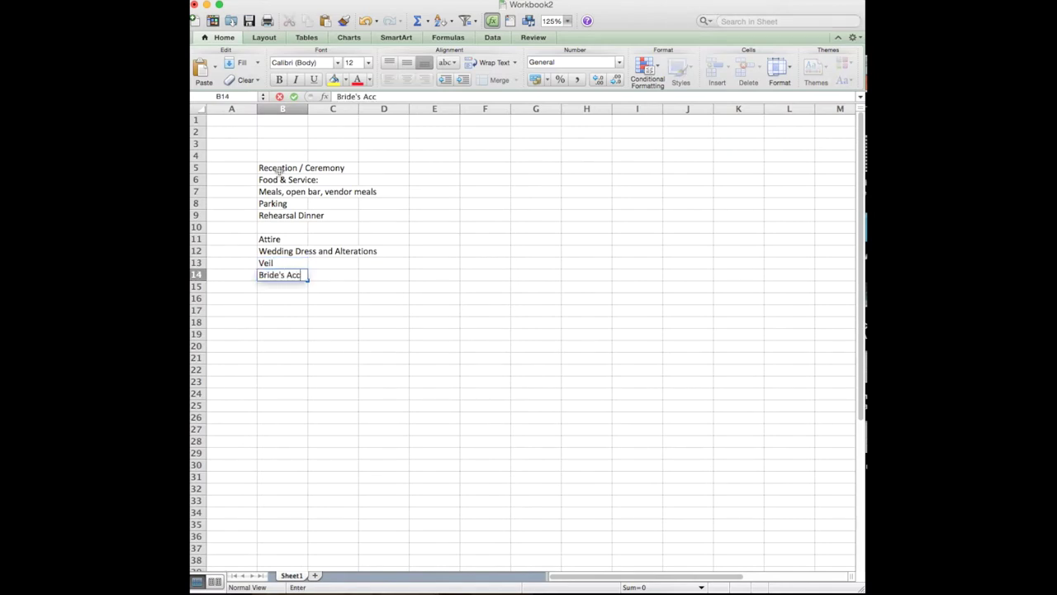
type("essories")
key("Return")
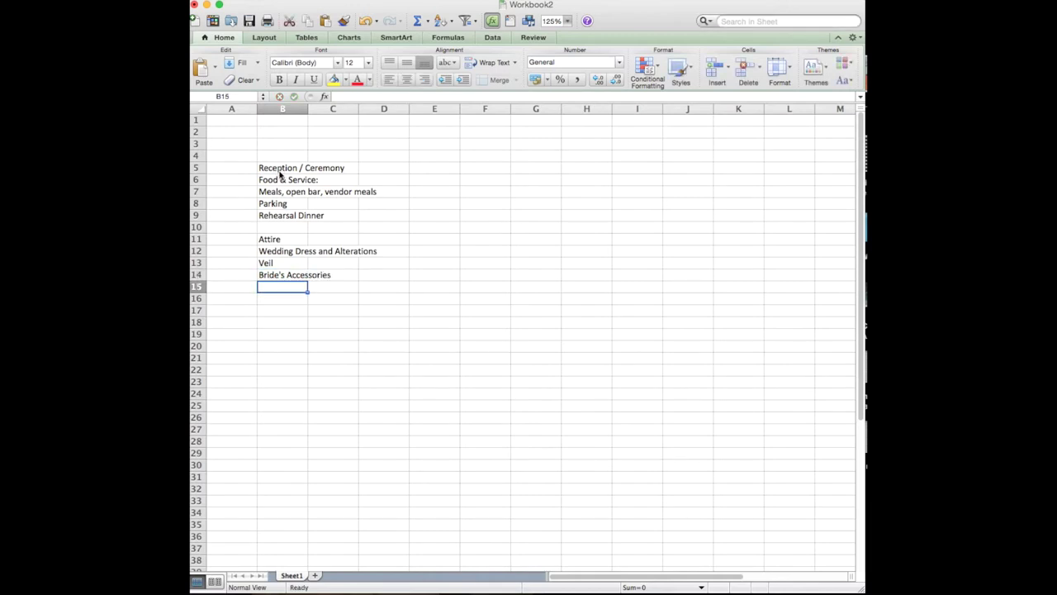
type("Weddiu")
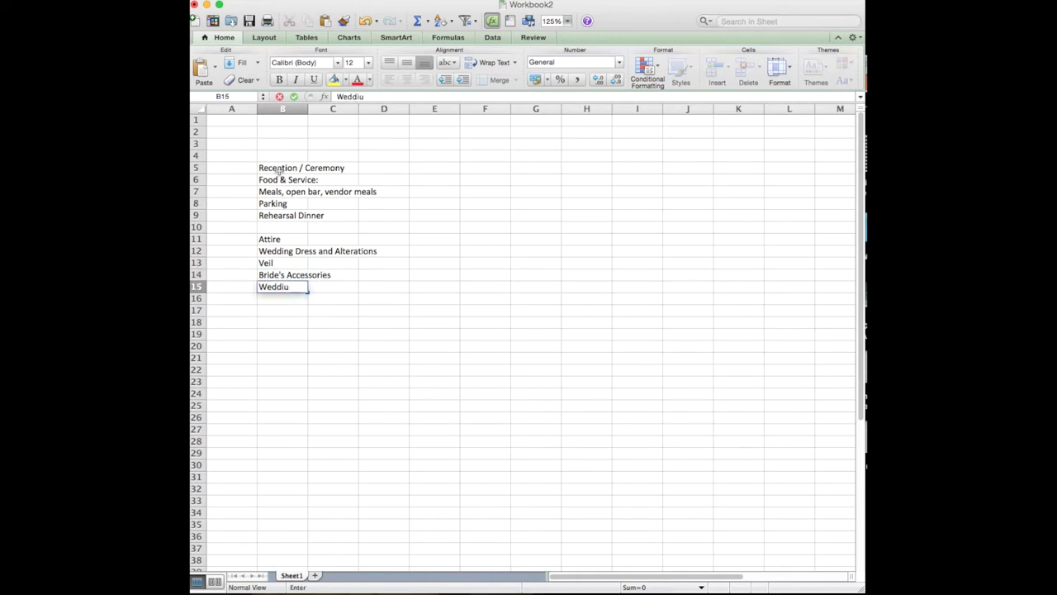
key("BackSpace")
type("ng Hea")
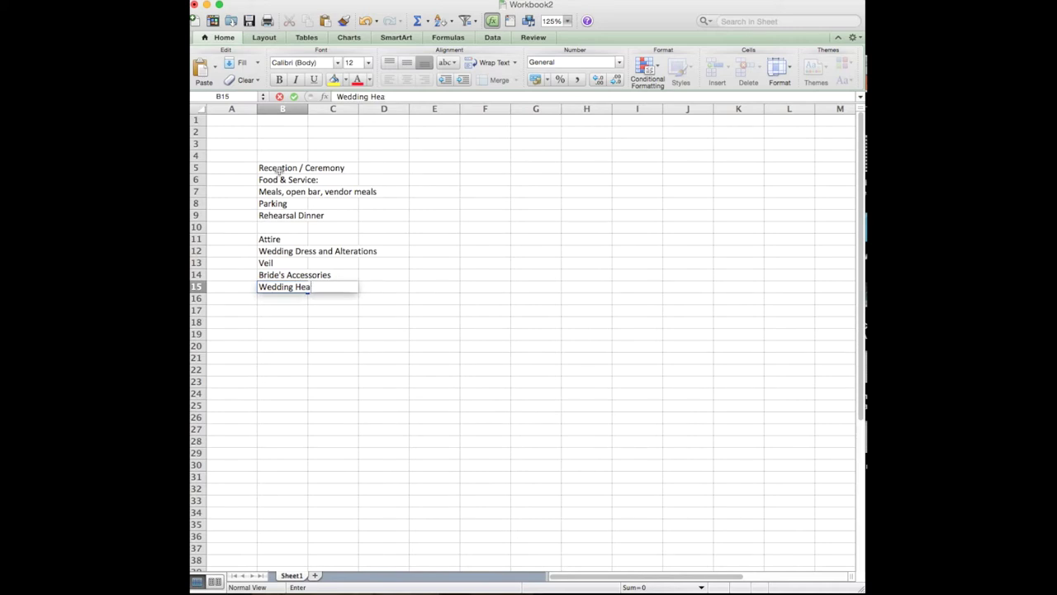
key("BackSpace")
key("BackSpace")
type("air & Makeup")
key("Return")
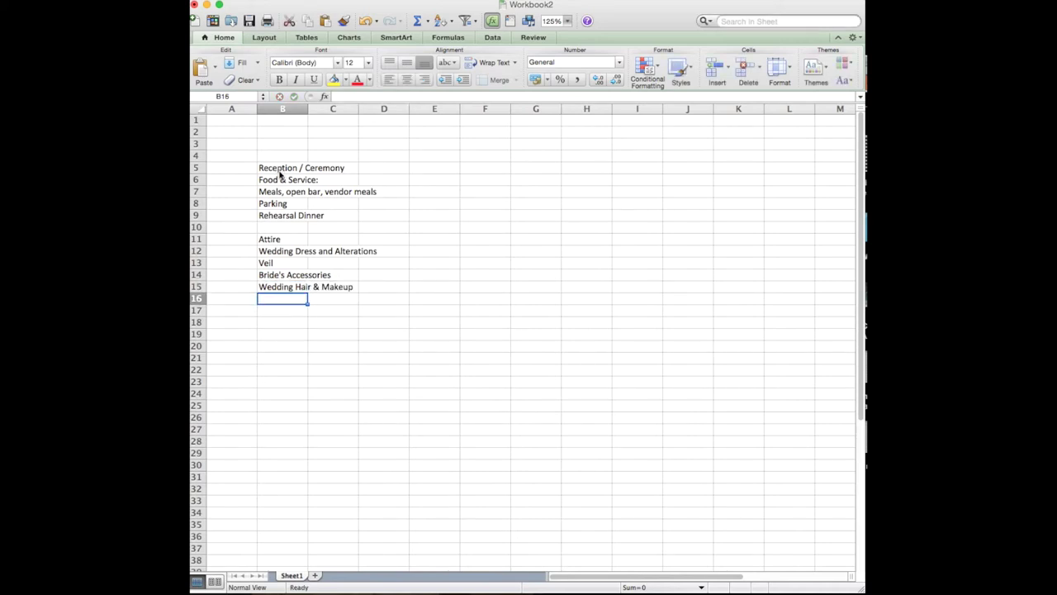
Add the entry Groom's Suit/Tux in B16
type("Groom")
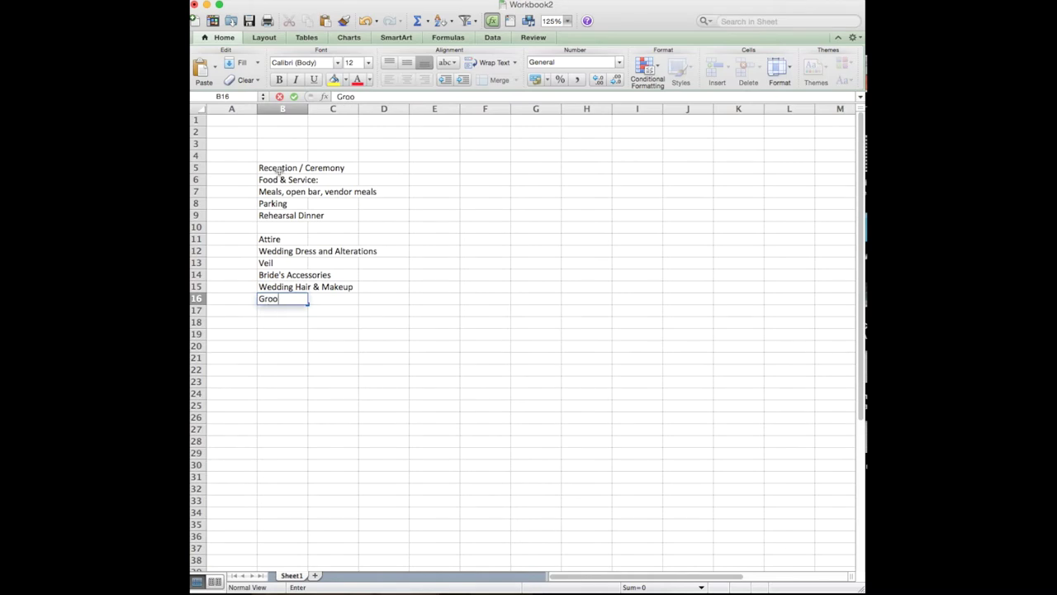
key("Return")
key("Up")
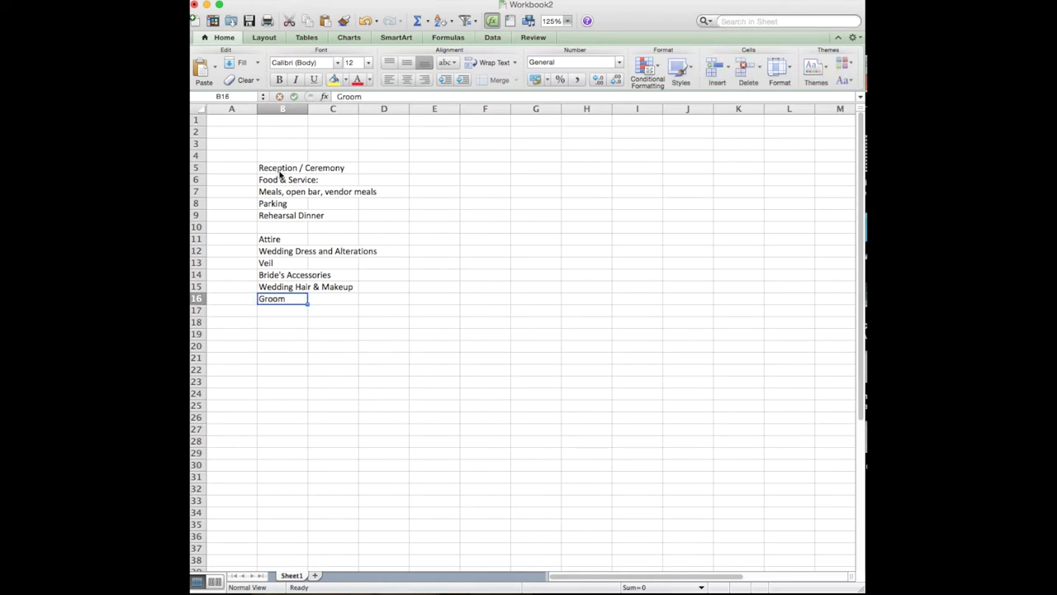
key("F2")
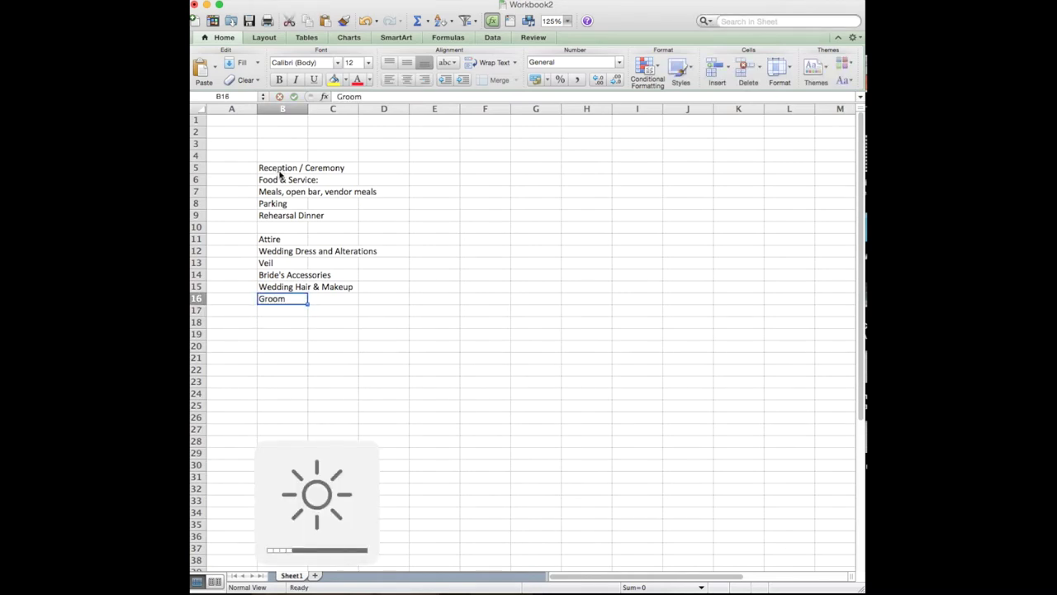
double_click(295, 300)
type("'")
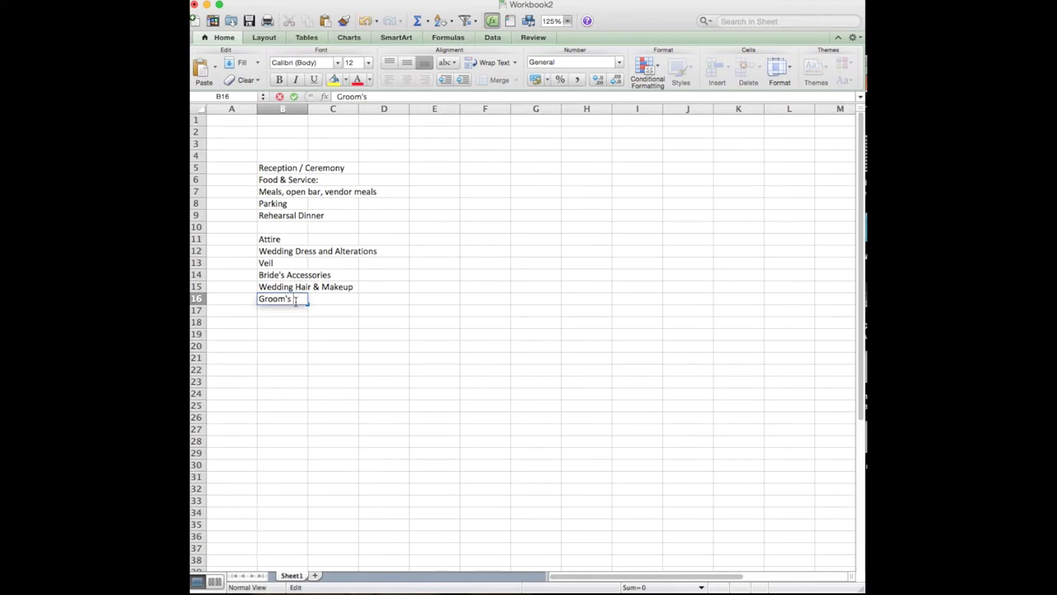
type("s Suit")
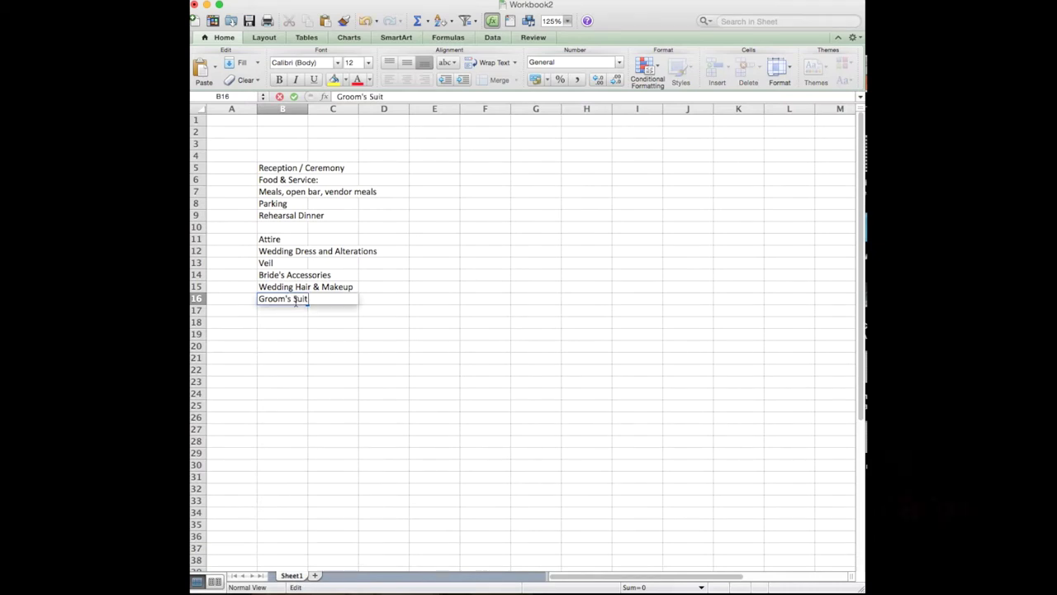
type("/Tux")
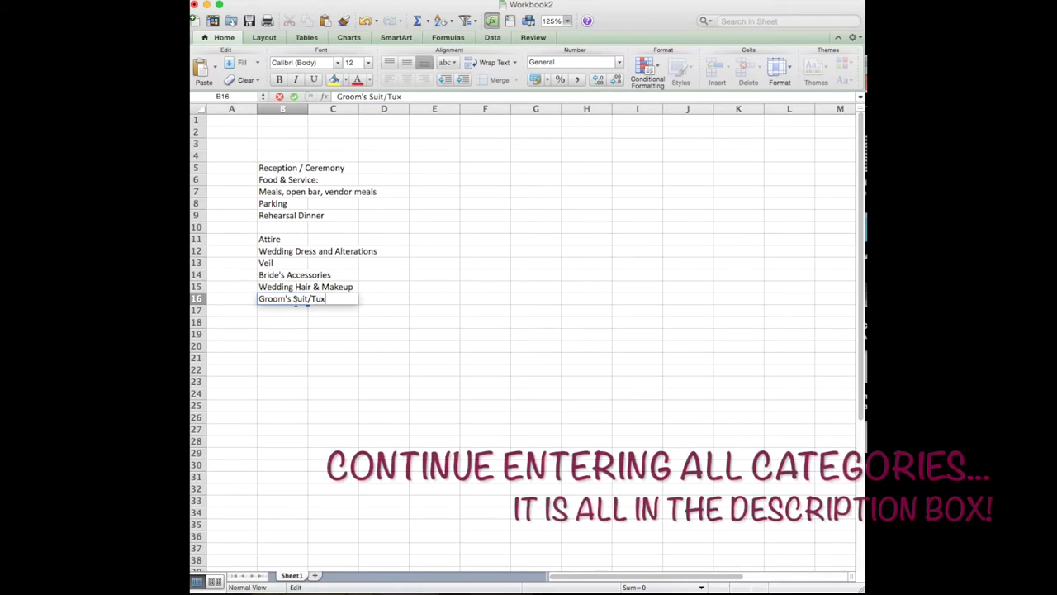
key("Return")
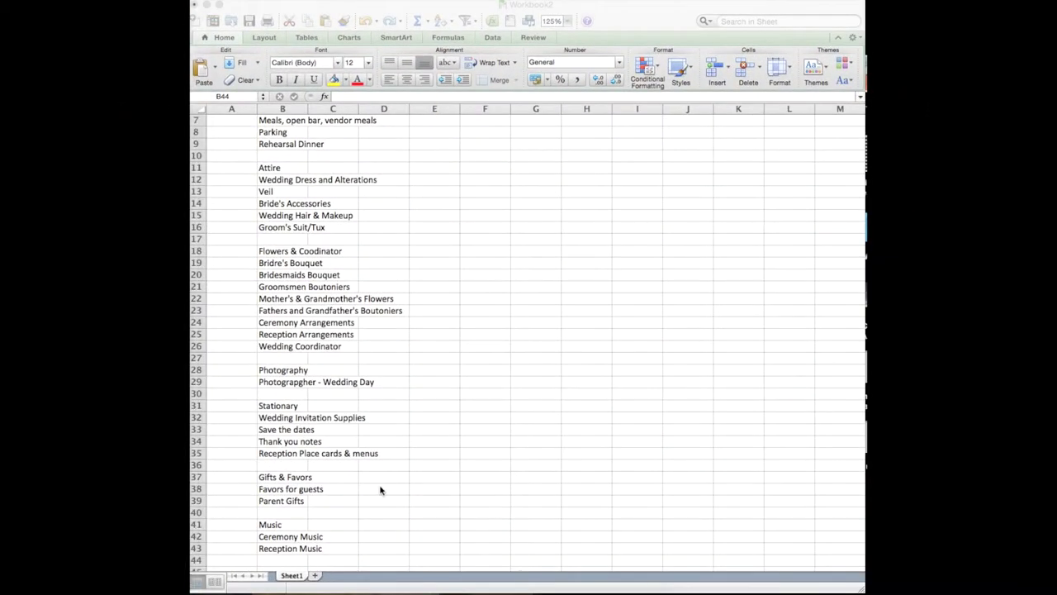
AutoFit column B so Fathers and Grandfather's Boutoniers fits fully
scroll(380, 474, "up", 3)
scroll(380, 474, "up", 3)
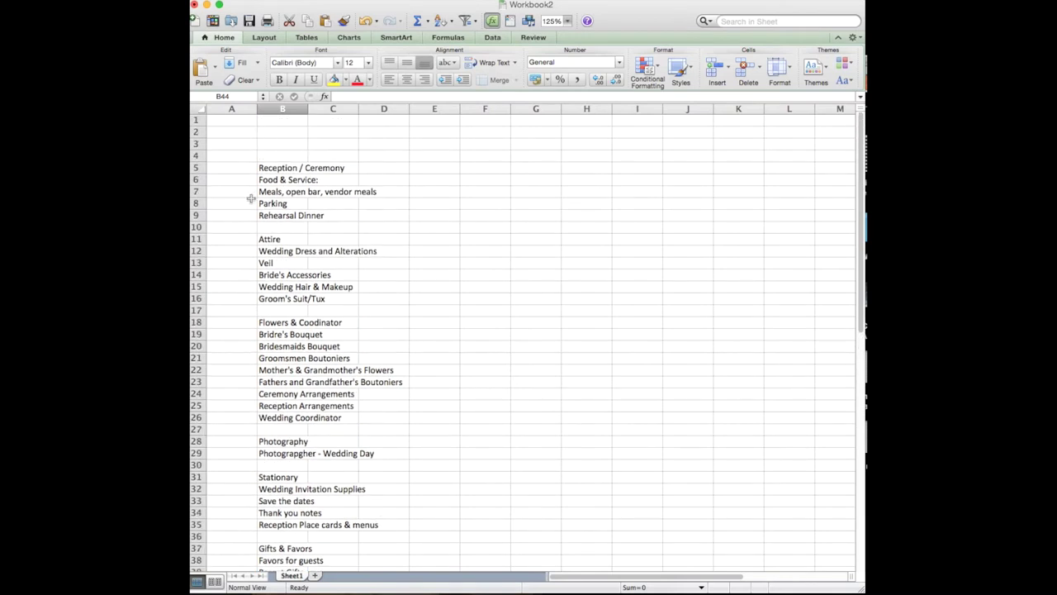
double_click(308, 112)
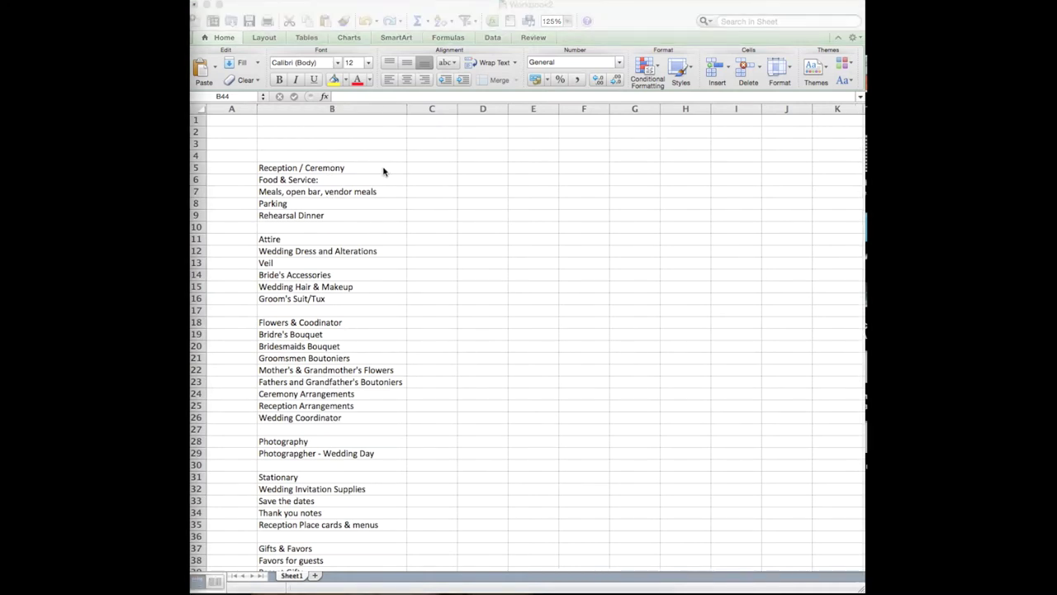
left_click(411, 165)
Enter the headings %, Budget, Actual and Notes across C4:F4
left_click(430, 168)
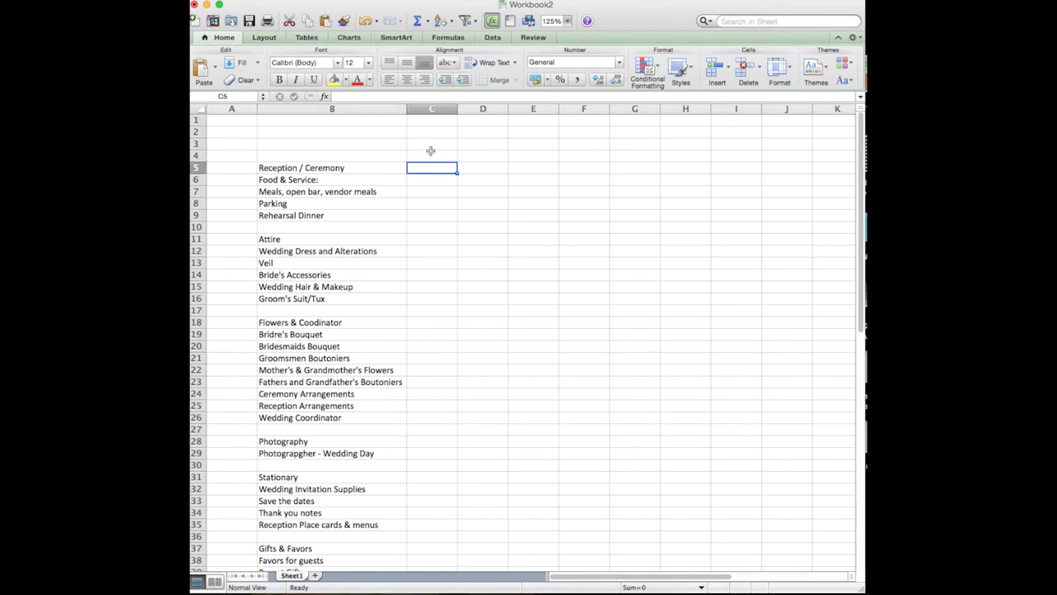
left_click(430, 152)
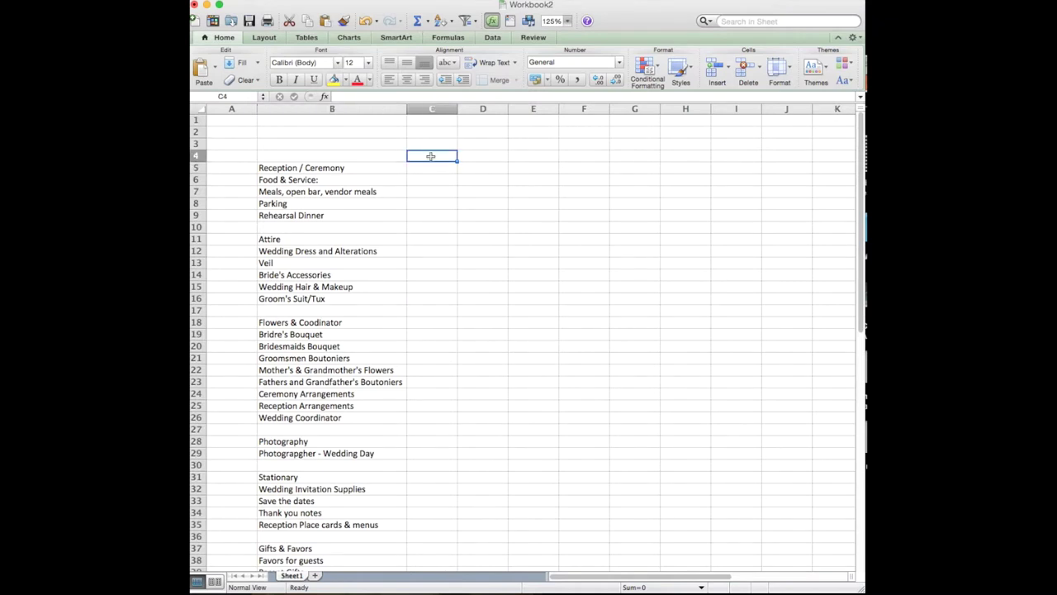
left_click(430, 168)
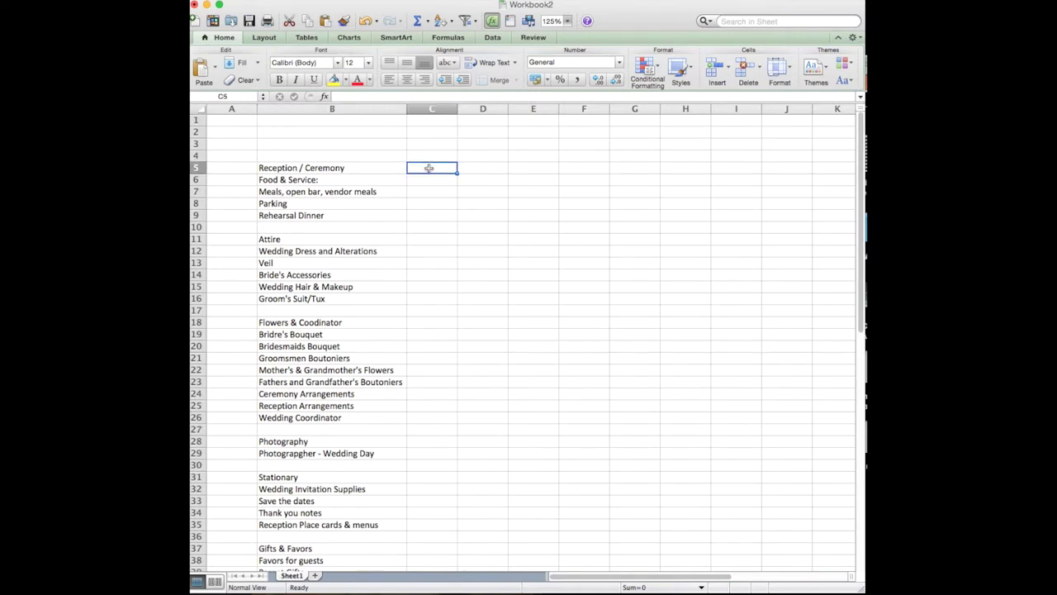
left_click(431, 154)
type("%")
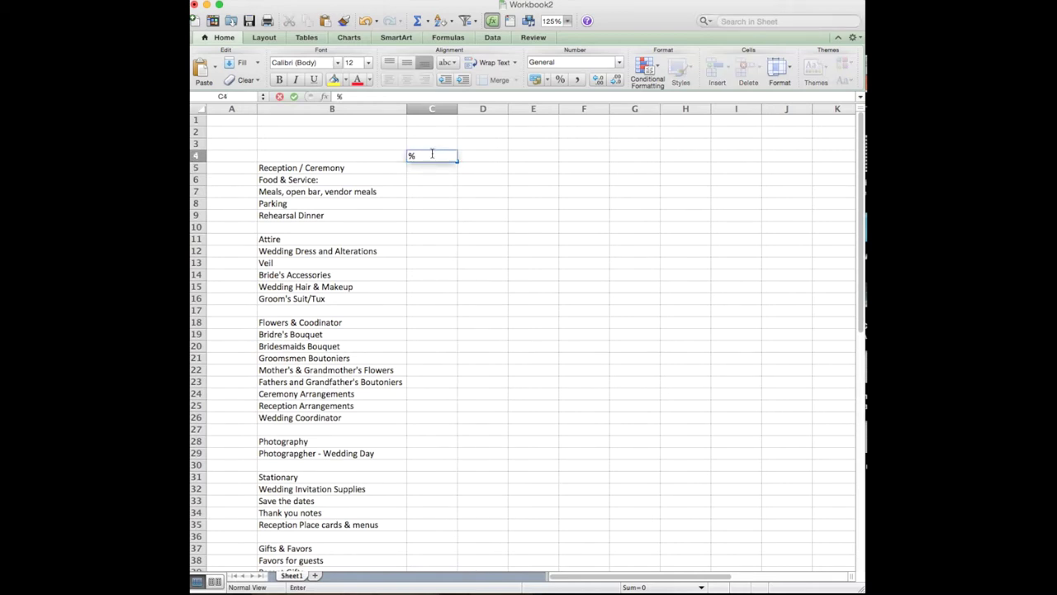
key("Tab")
type("Budget")
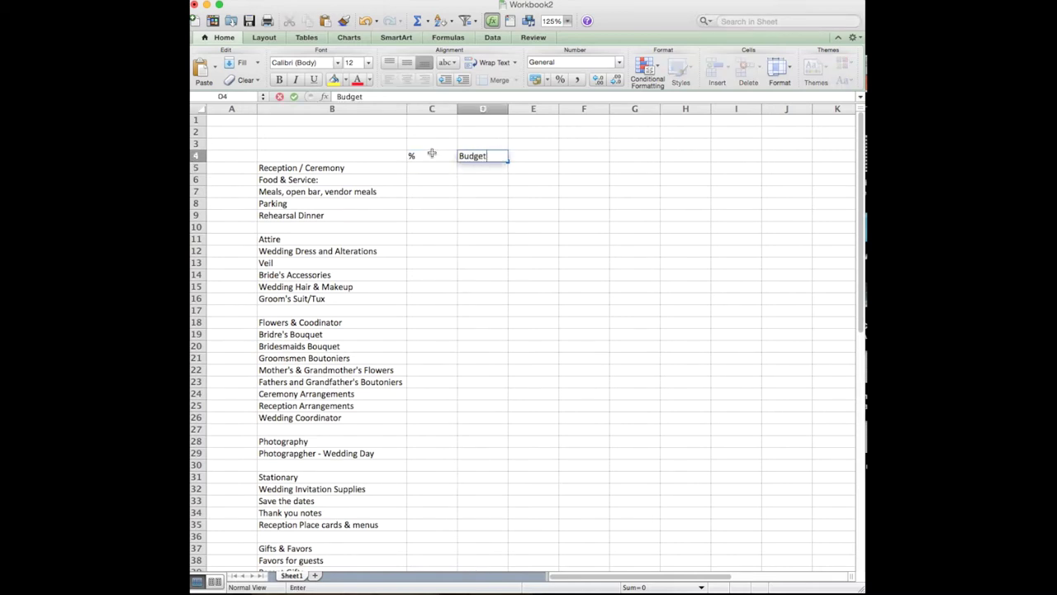
key("Tab")
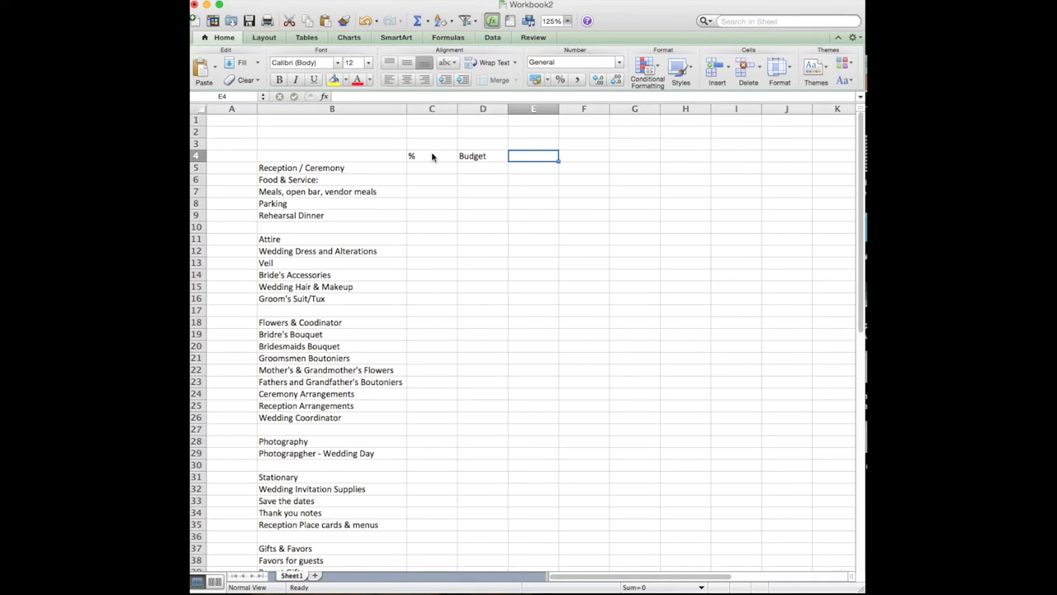
type("Actual")
key("Tab")
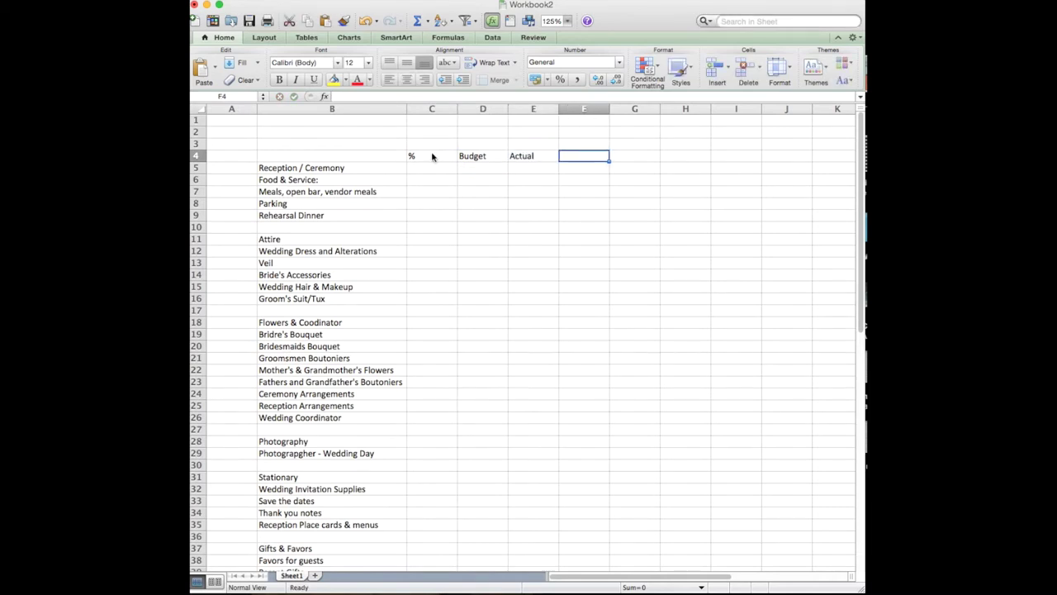
type("Notes")
key("Return")
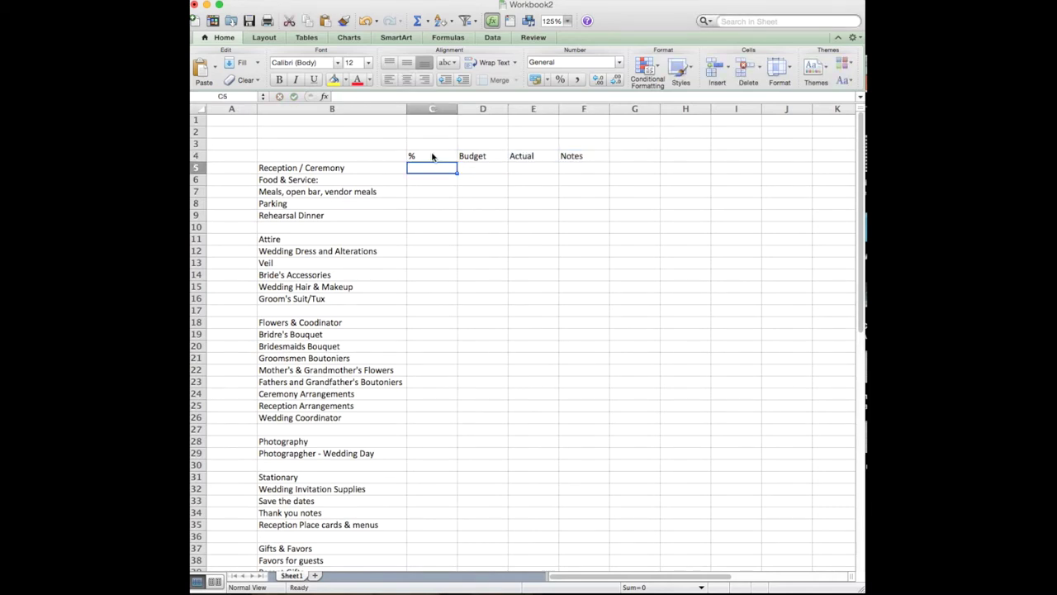
left_click(357, 133)
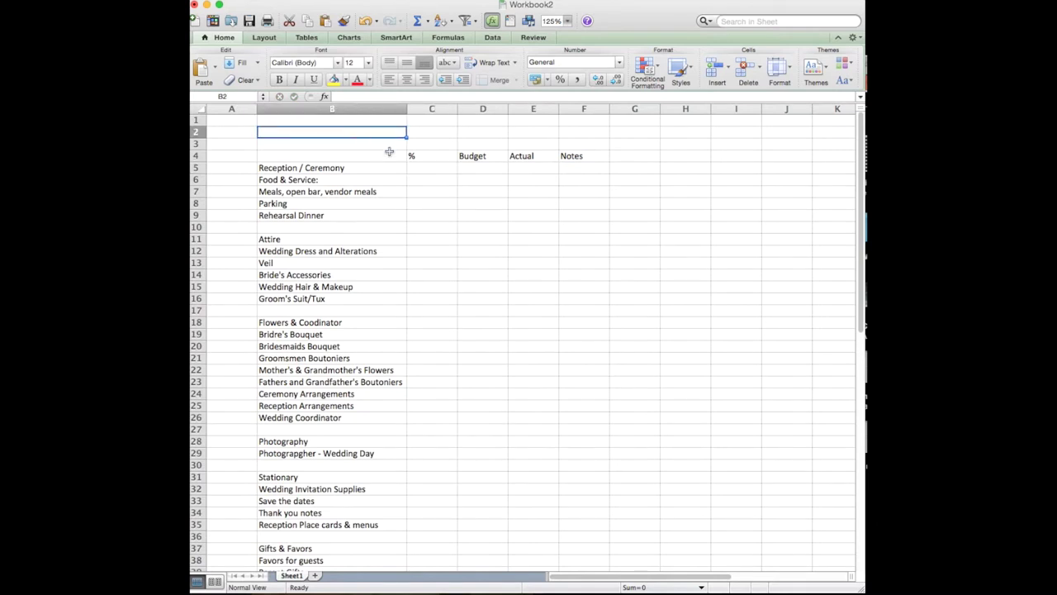
Enter Wedding Budget in B1 and Total Budget in B2
scroll(296, 130, "down", 2)
scroll(337, 174, "up", 2)
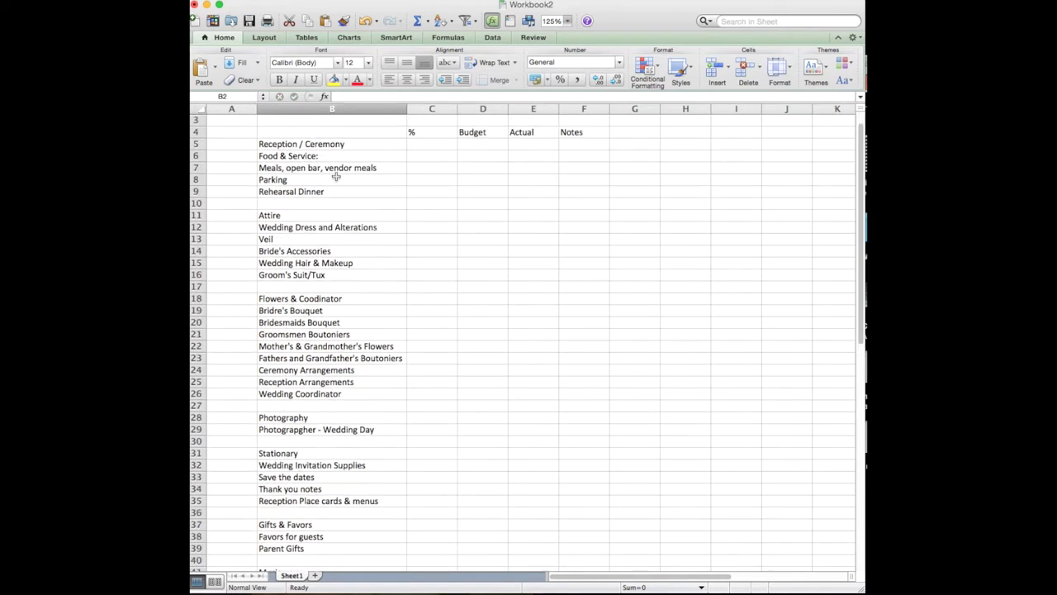
left_click(356, 121)
type("Wedding Budget")
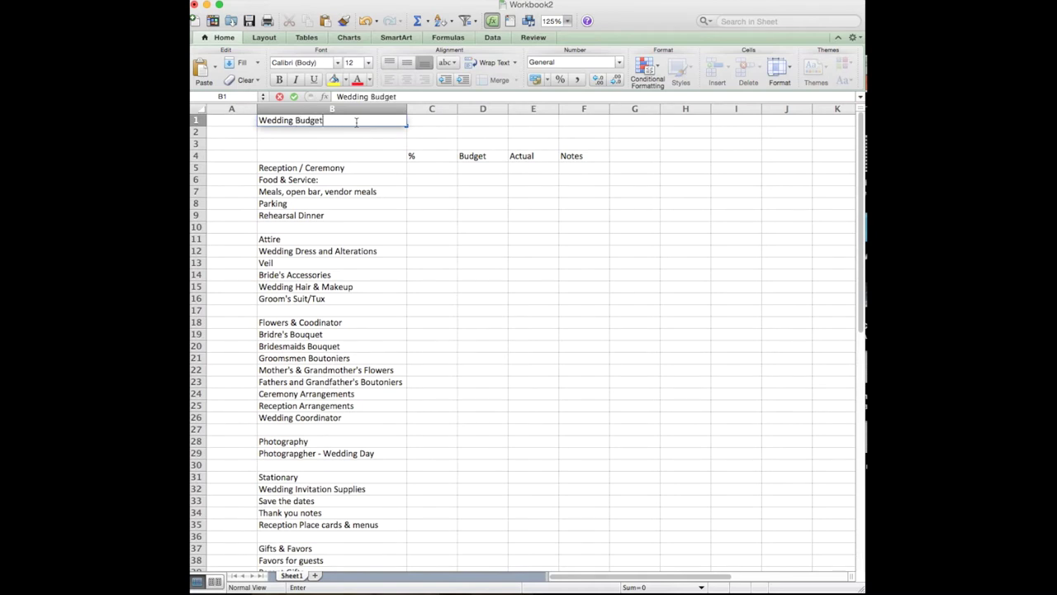
key("Return")
type("Tota")
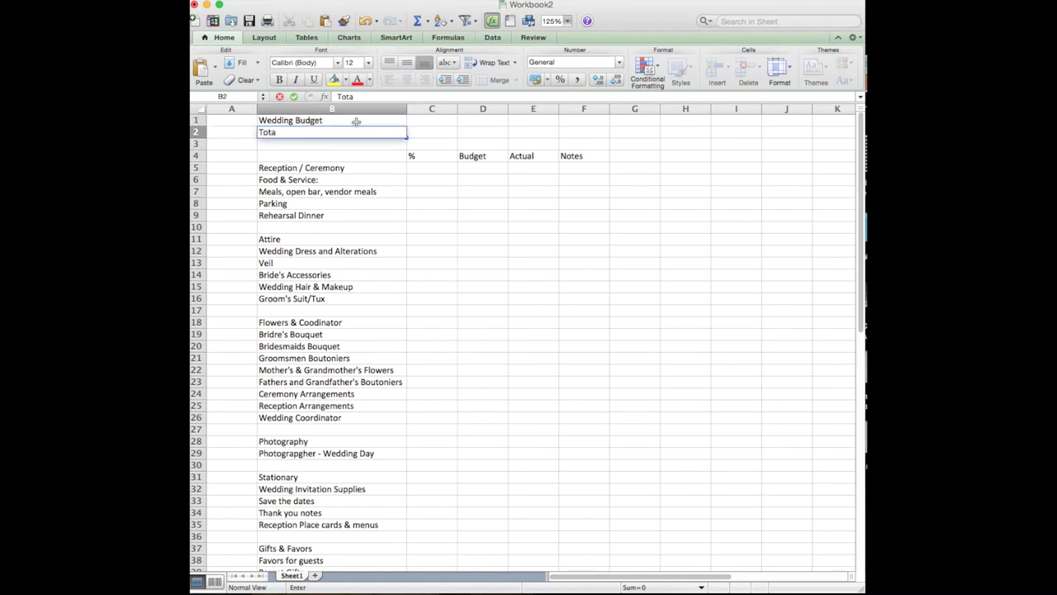
type("l Budget")
left_click(460, 214)
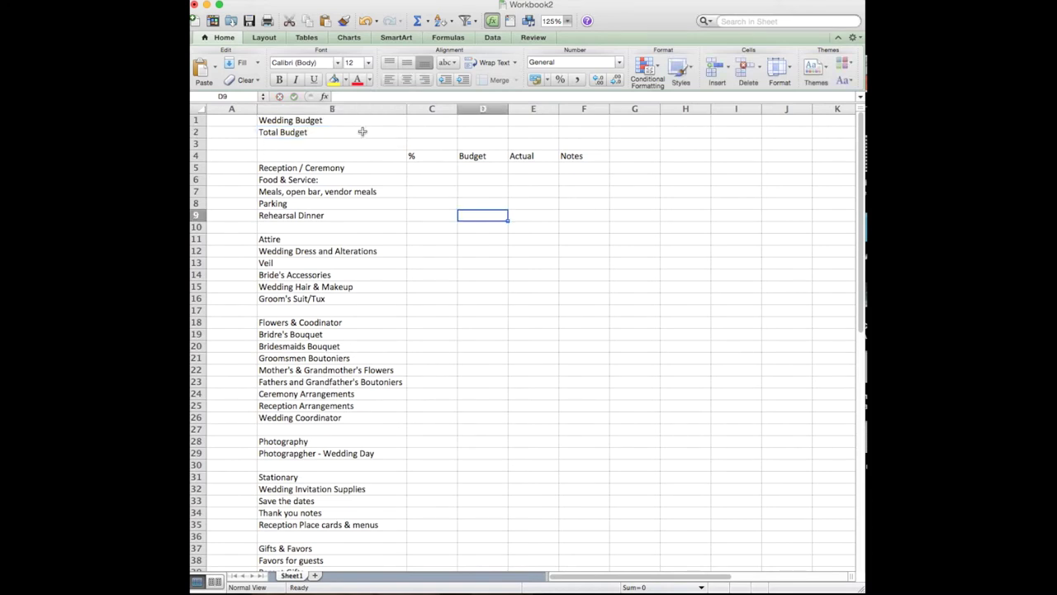
Merge and centre the title across B1:H1 and make row 1 taller
left_click(303, 121)
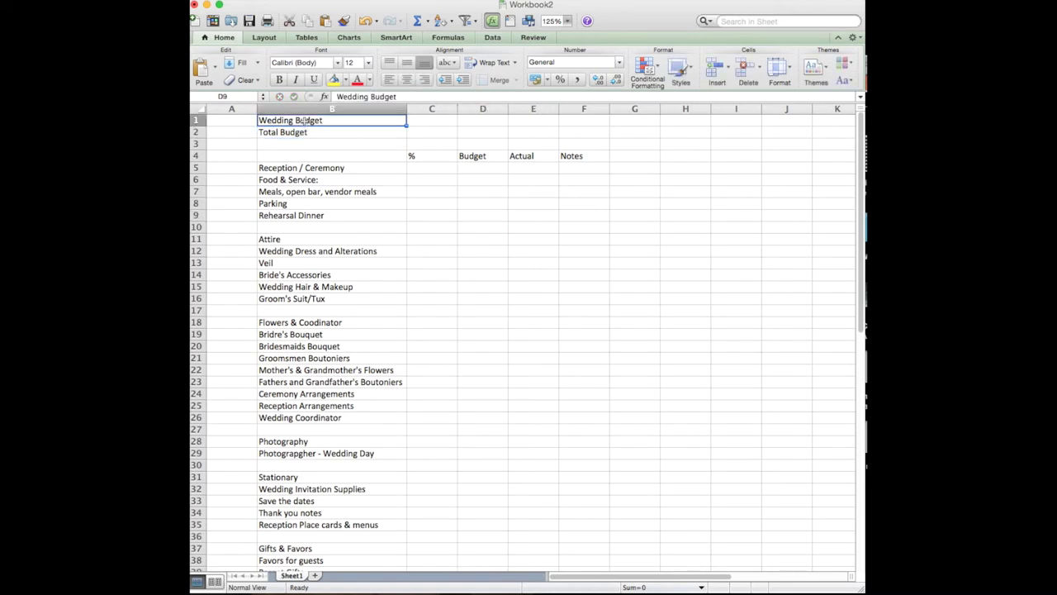
left_click_drag(303, 121, 669, 122)
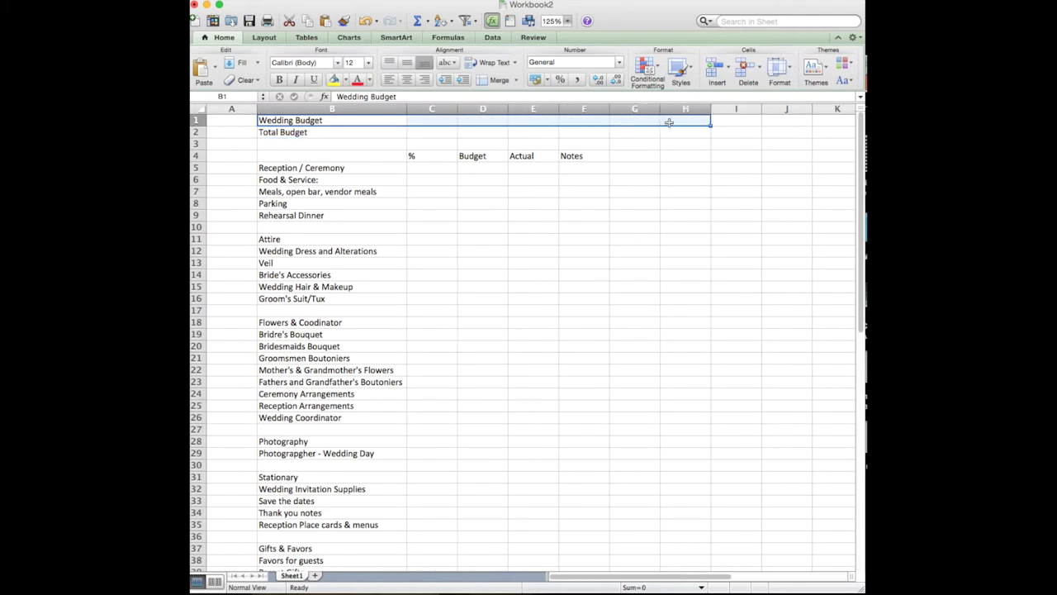
left_click(493, 81)
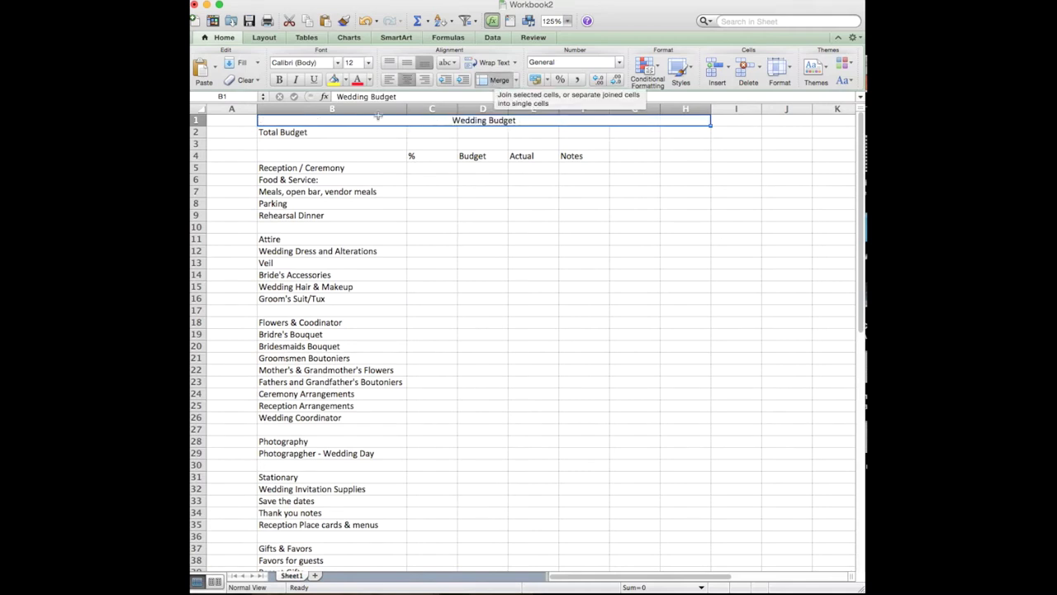
left_click(542, 133)
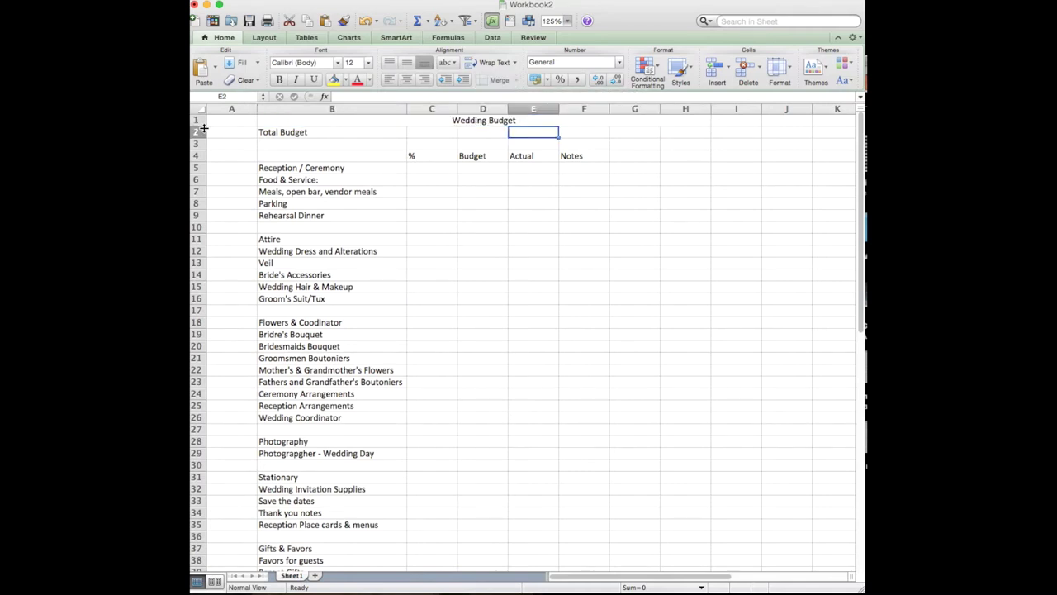
left_click_drag(203, 126, 203, 130)
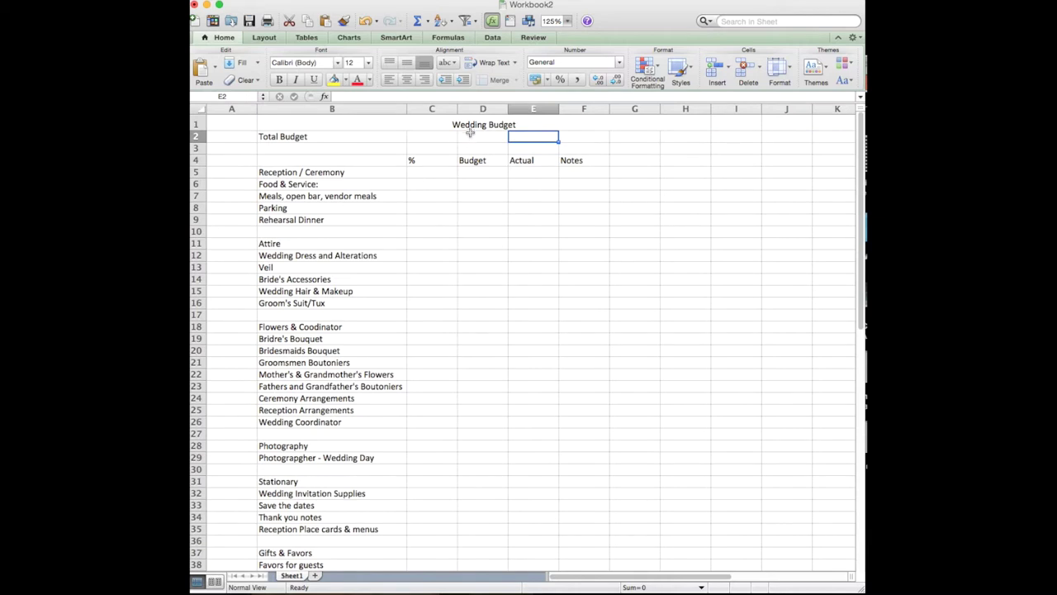
left_click(471, 125)
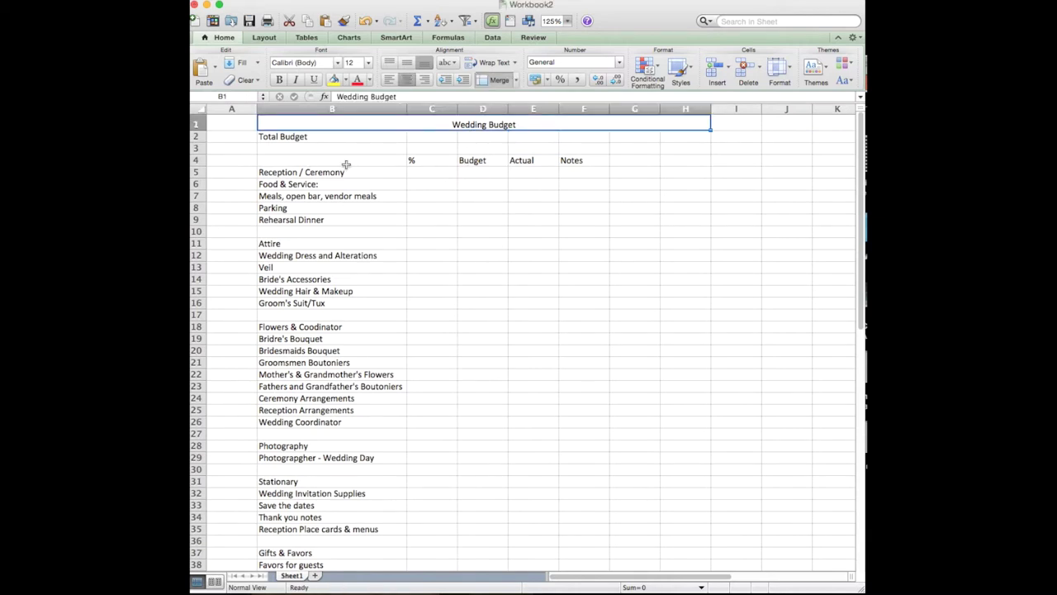
Indent the Food & Service through Rehearsal Dinner rows
left_click(275, 183)
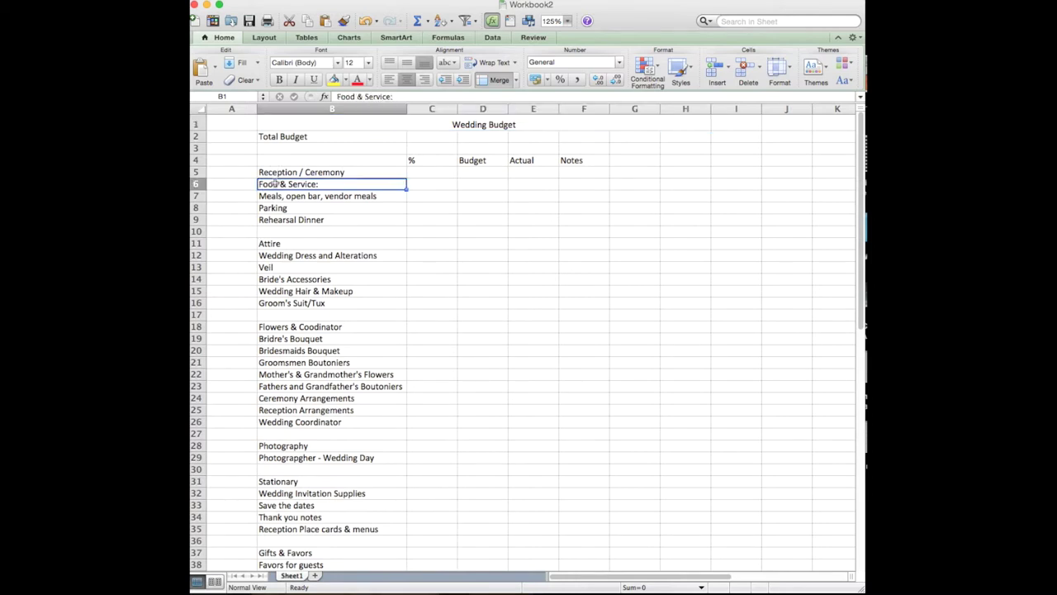
left_click_drag(275, 183, 272, 219)
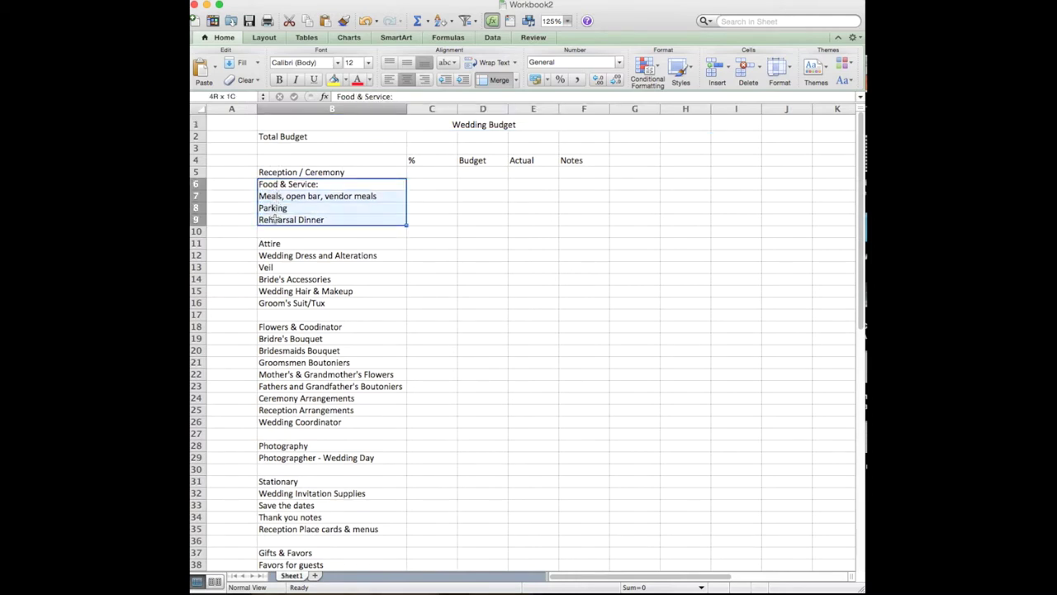
left_click(273, 231)
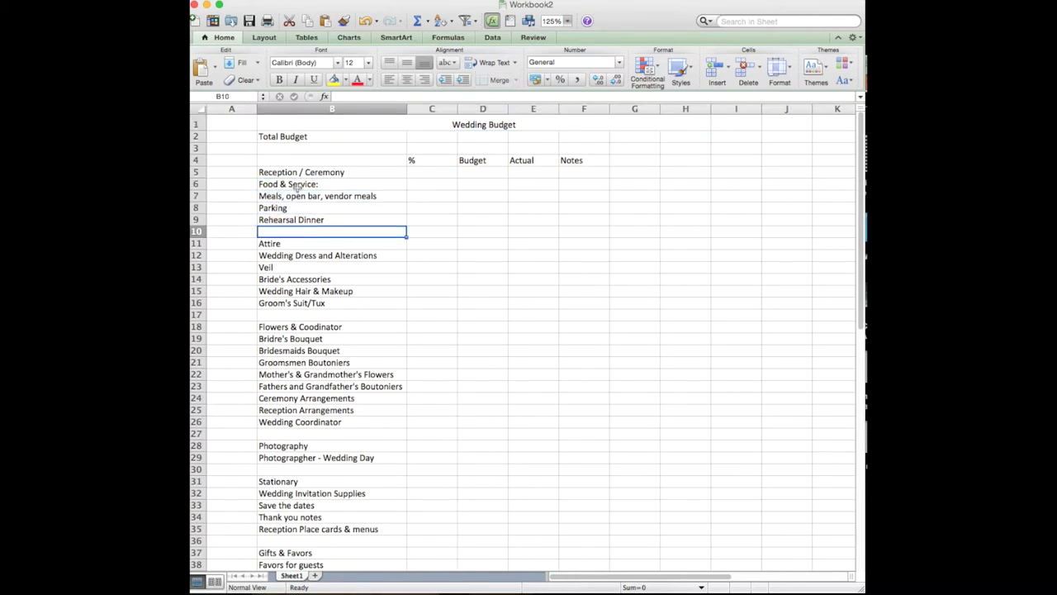
left_click_drag(296, 186, 295, 214)
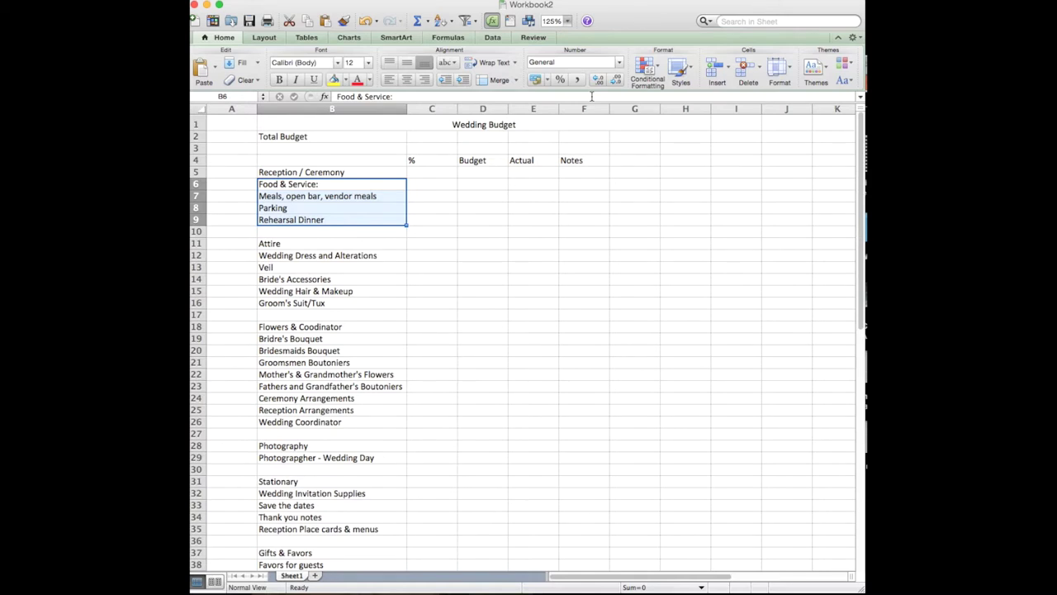
left_click(464, 81)
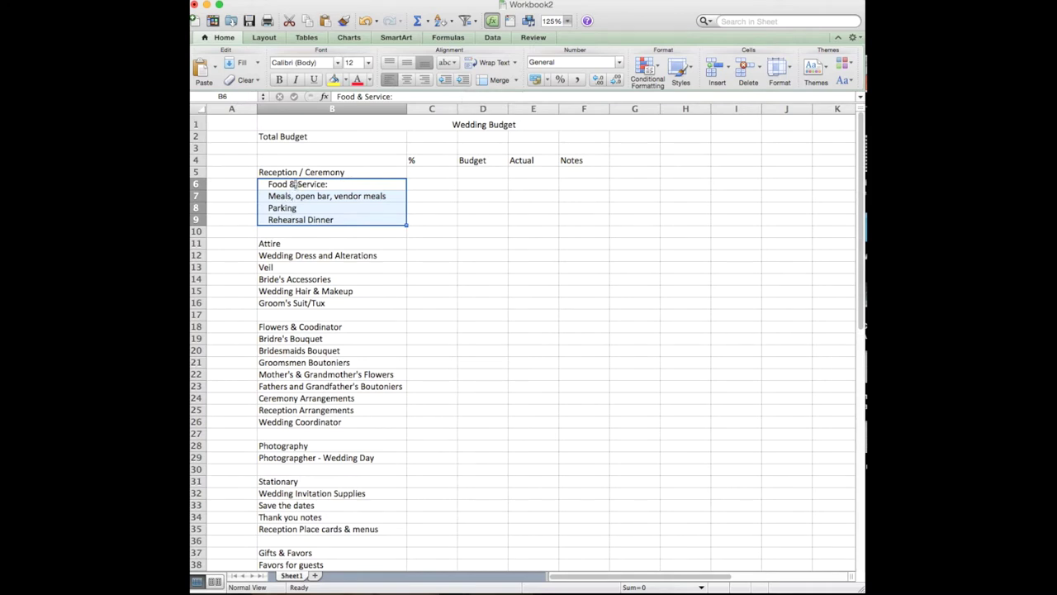
Indent the Attire line items (rows 12–16) and flower line items (rows 19–26)
left_click(294, 242)
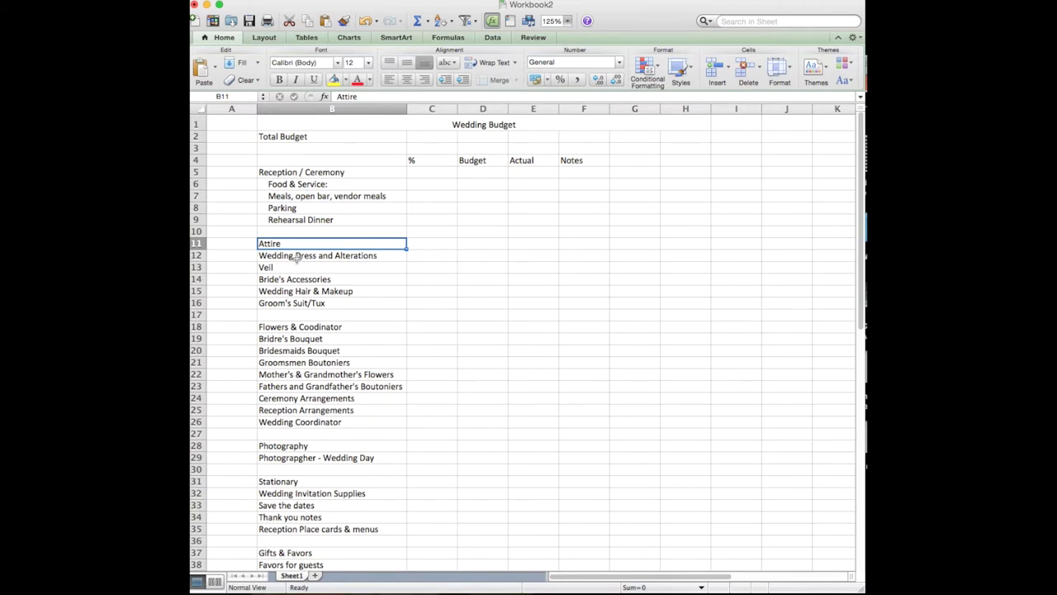
left_click_drag(296, 259, 297, 303)
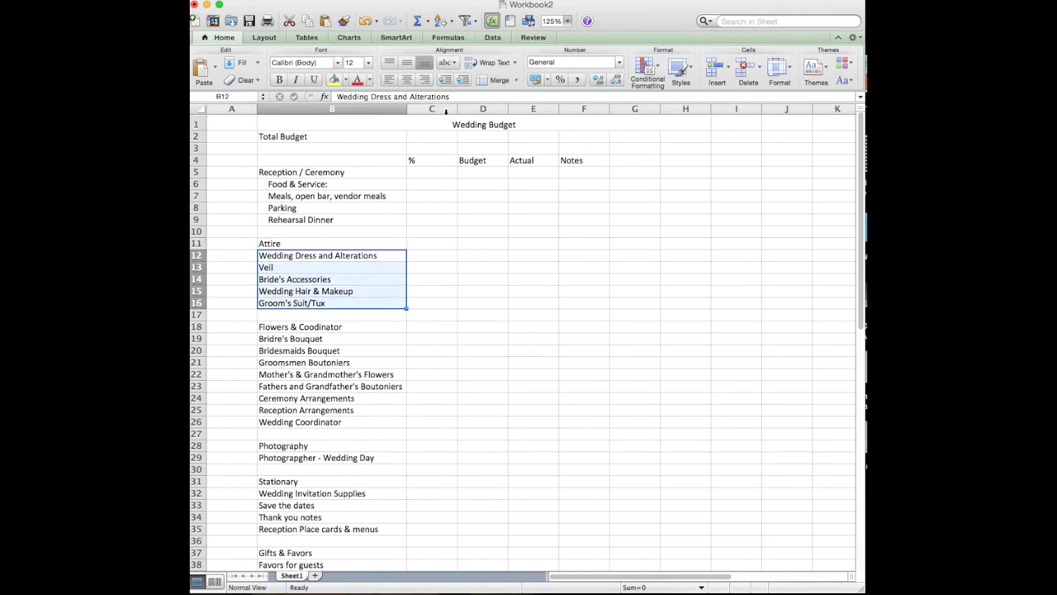
left_click(462, 79)
left_click_drag(286, 339, 296, 421)
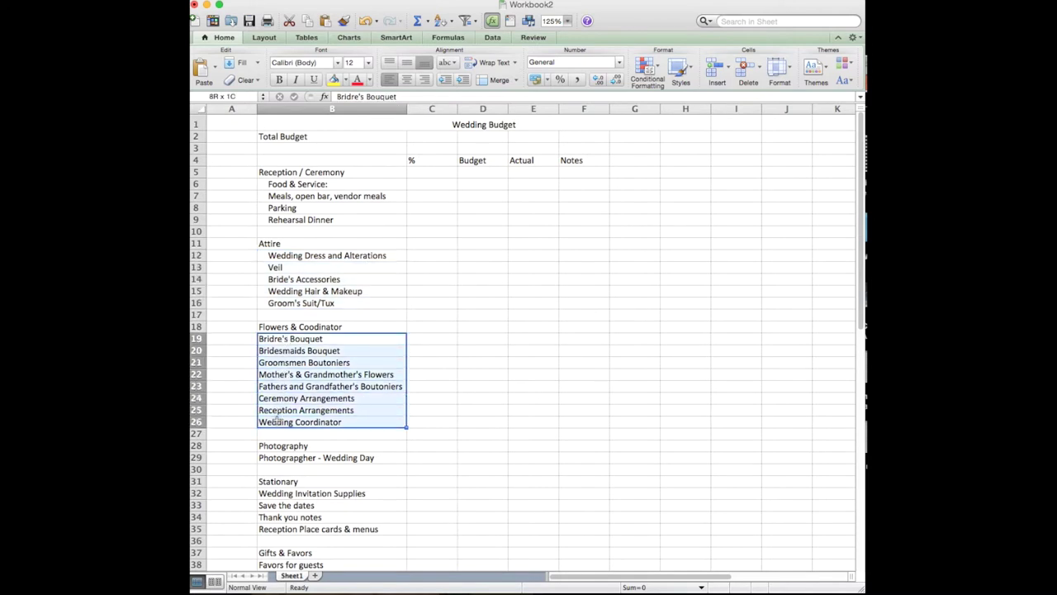
left_click(463, 80)
left_click(289, 458)
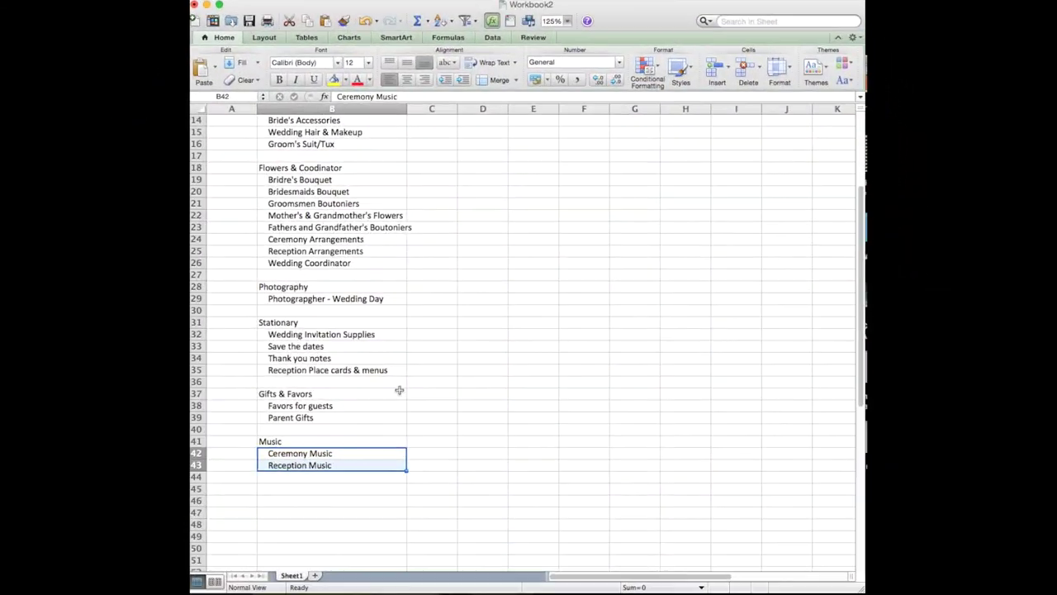
scroll(397, 389, "up", 5)
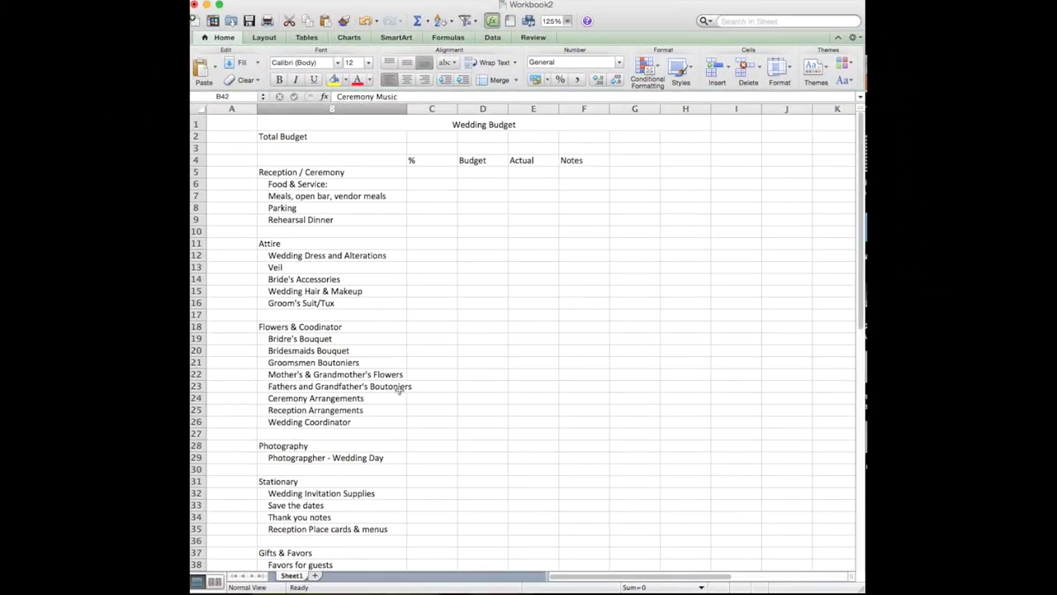
left_click(462, 231)
Make the %, Budget, Actual and Notes headings centred, bold and 14 pt
left_click_drag(426, 160, 583, 163)
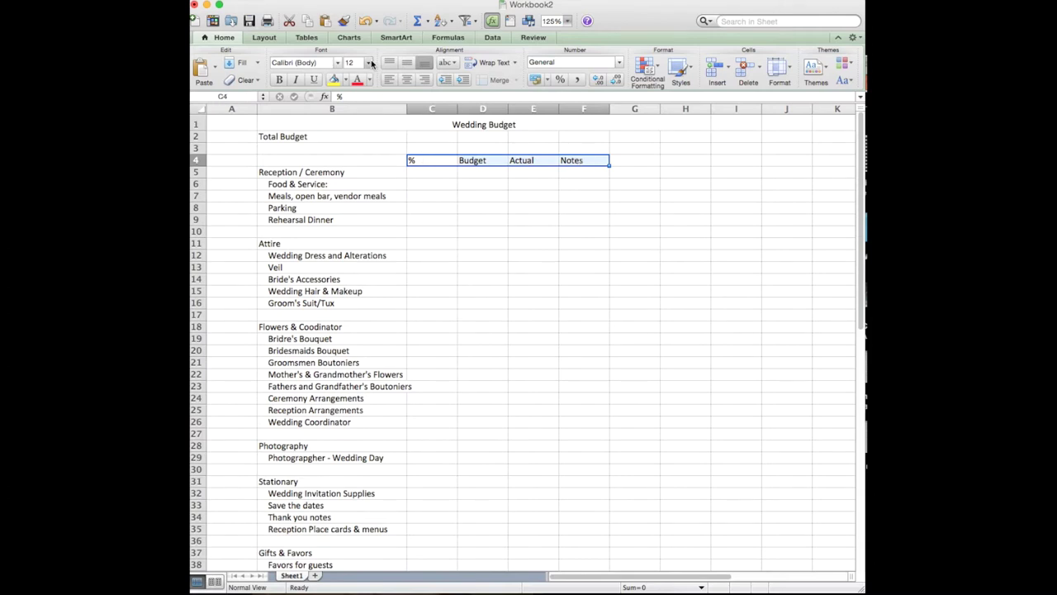
left_click(407, 78)
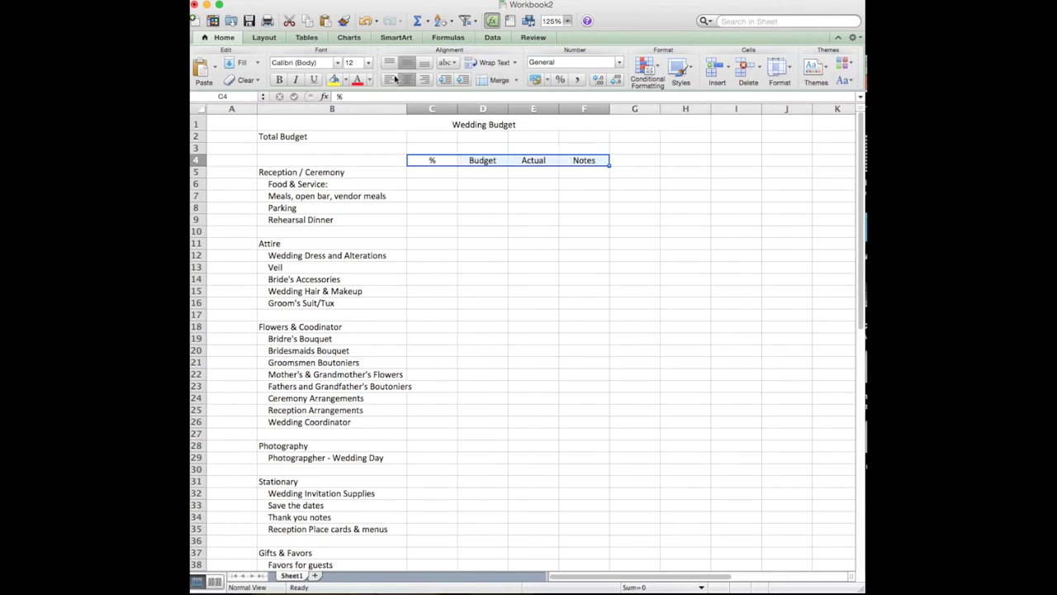
left_click(279, 79)
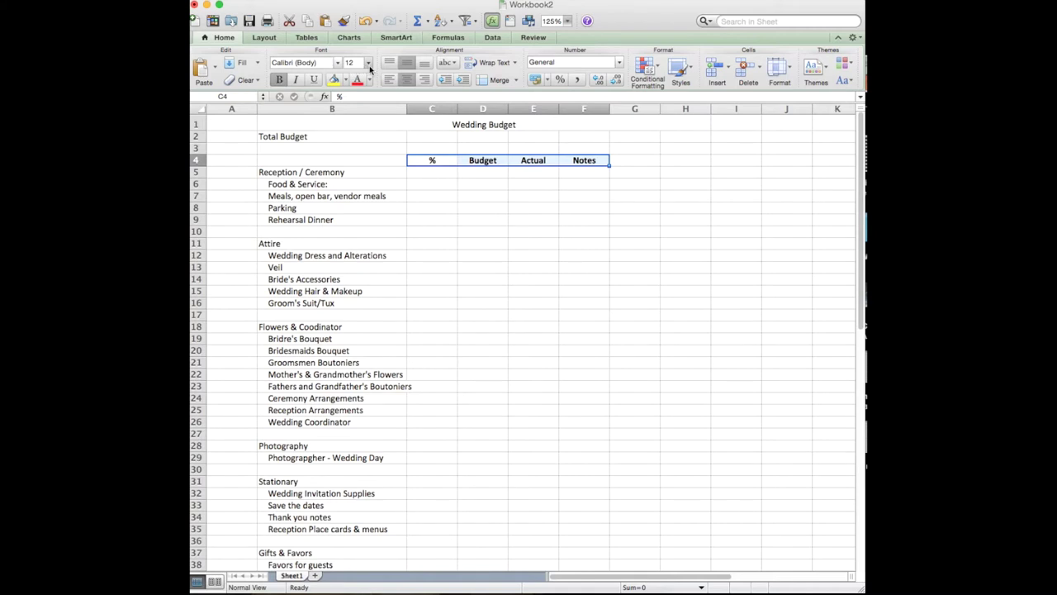
left_click(369, 66)
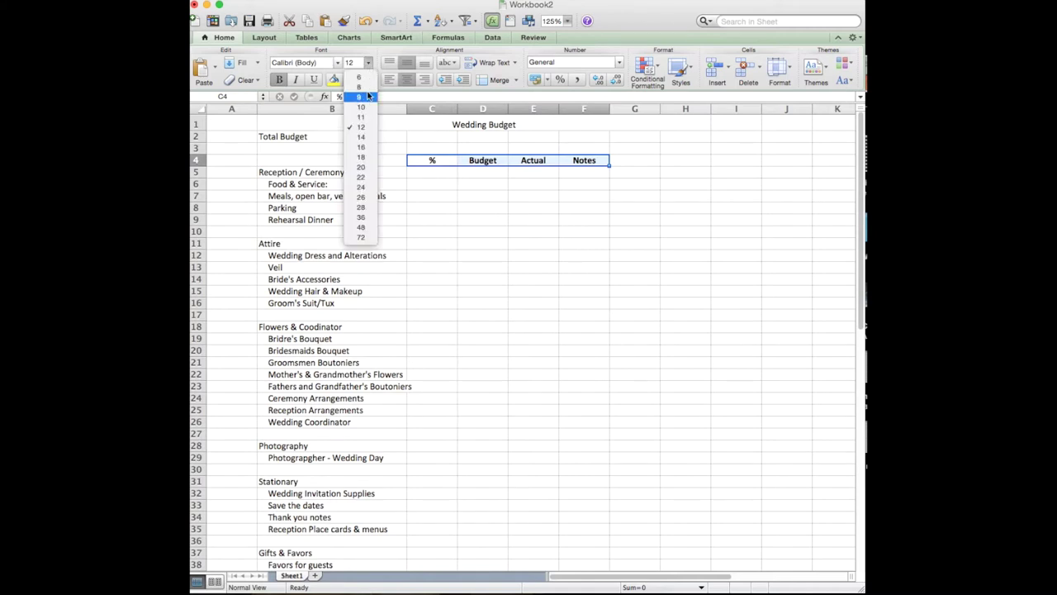
left_click(365, 139)
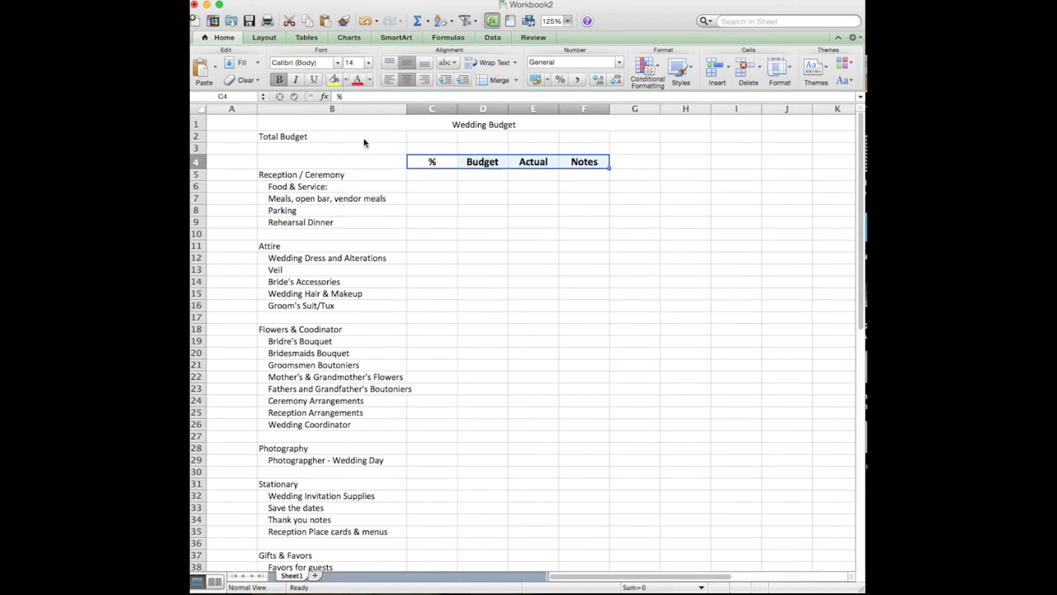
left_click(445, 210)
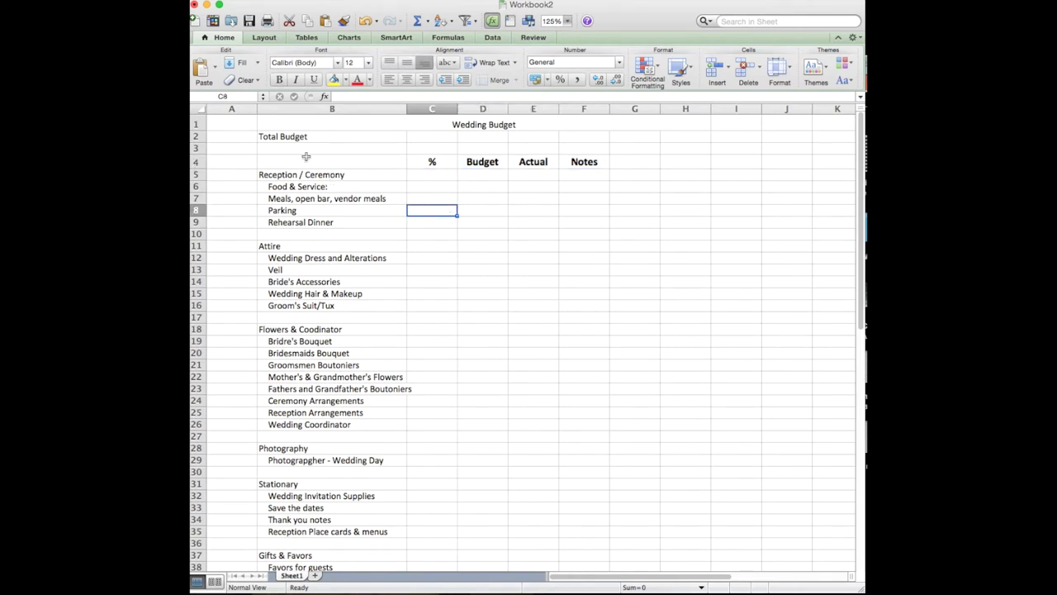
Make the Wedding Budget title bold at 14 pt
left_click(295, 125)
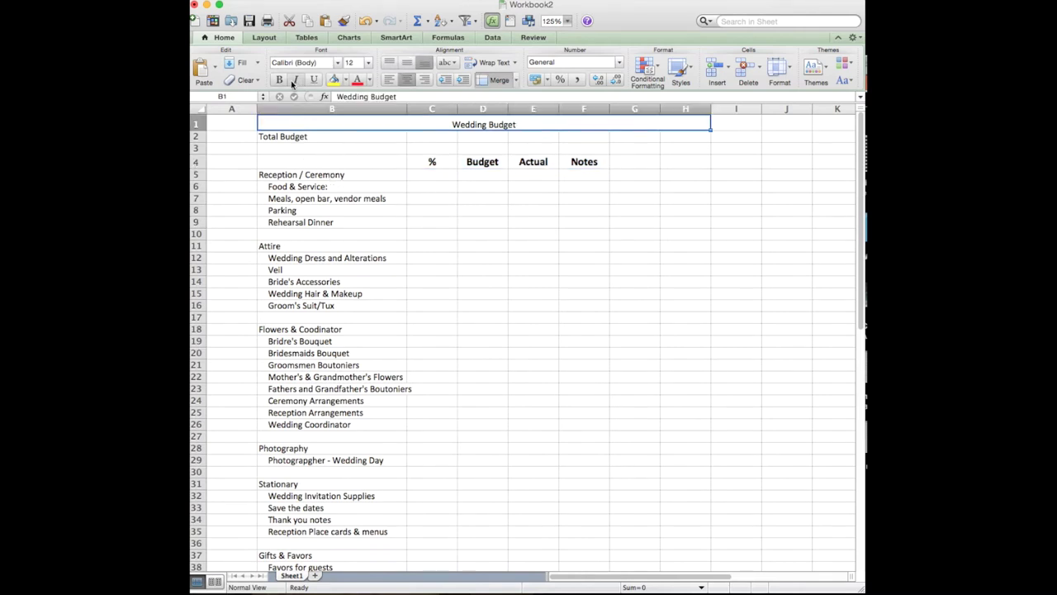
left_click(279, 79)
left_click(369, 63)
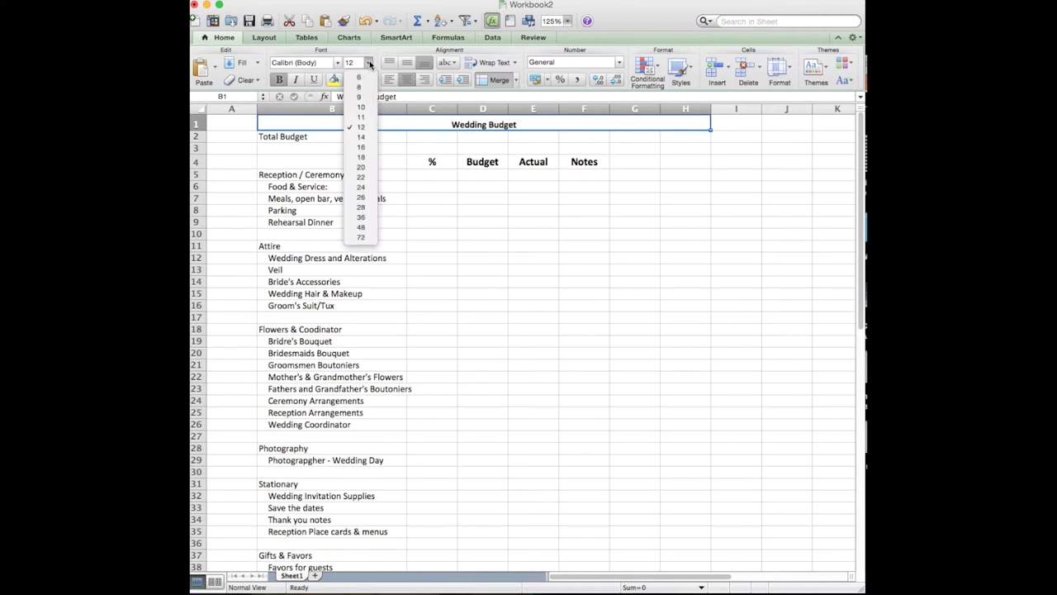
left_click(364, 137)
left_click(486, 231)
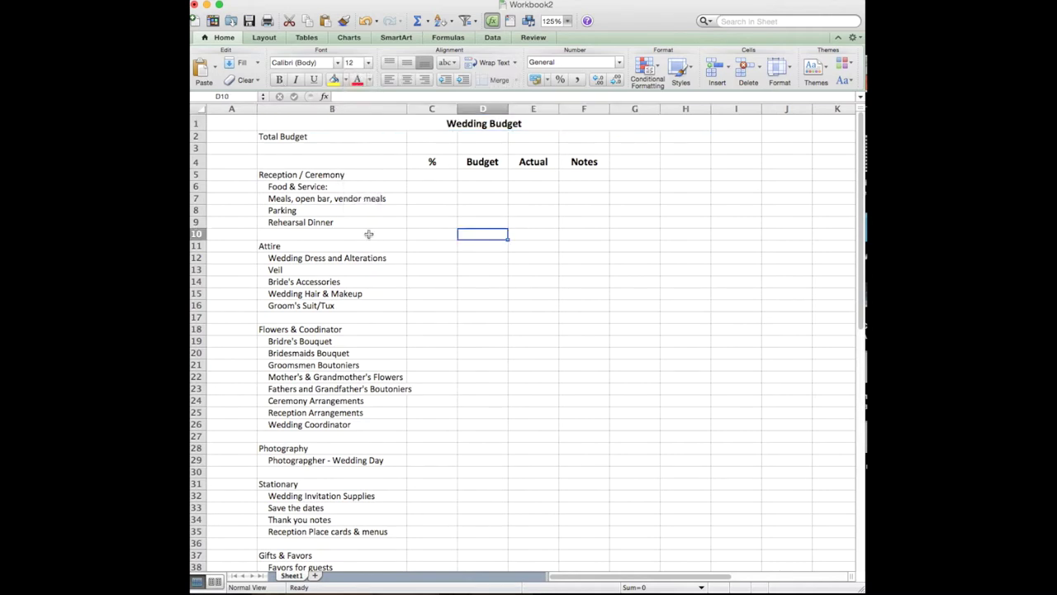
left_click_drag(373, 124, 514, 551)
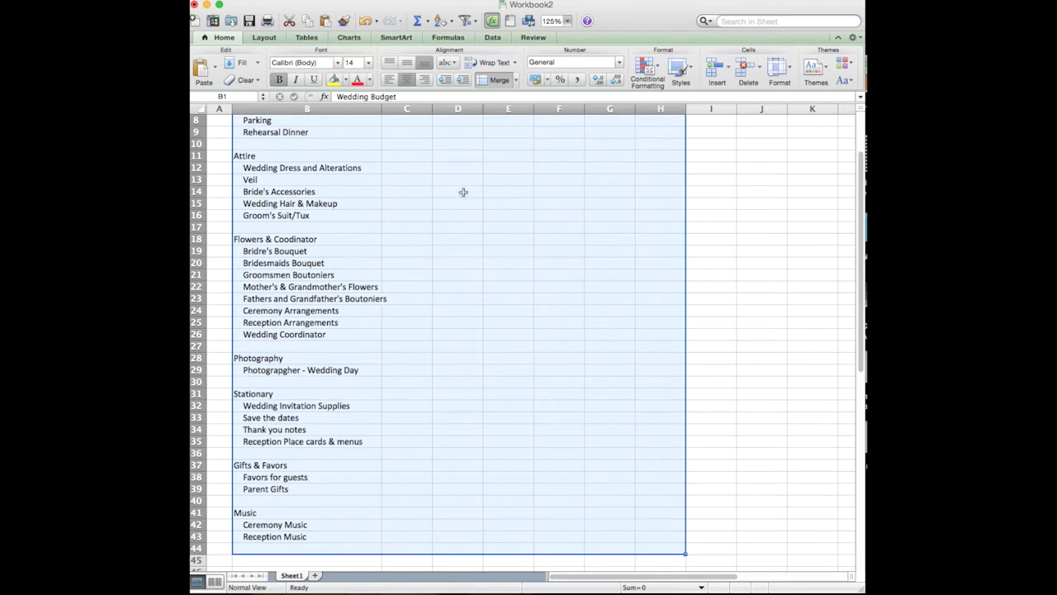
Apply Outline and Inside borders to the B1:H44 table via Format Cells
right_click(464, 166)
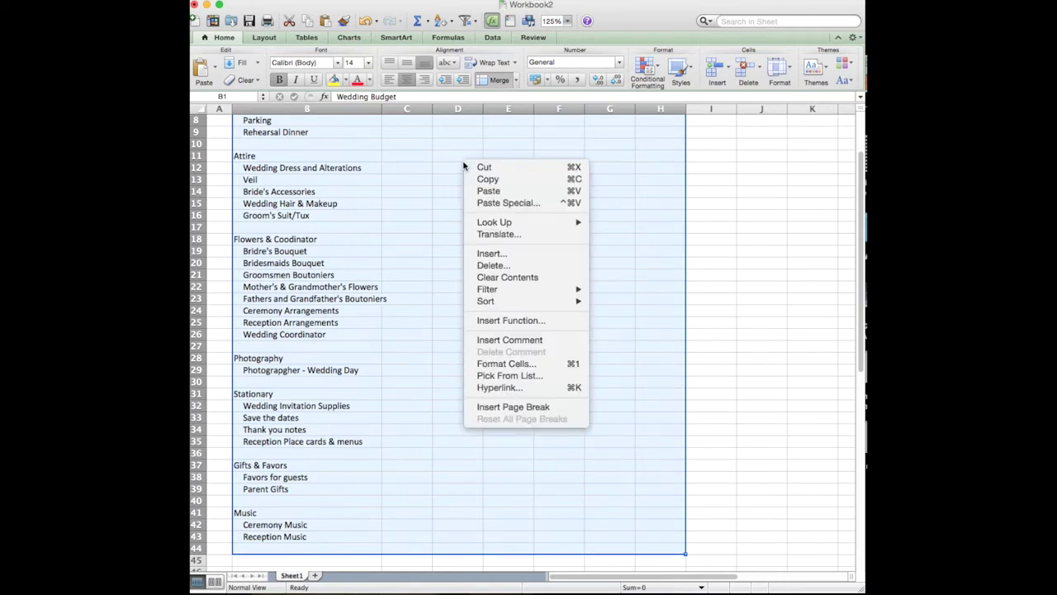
left_click(507, 364)
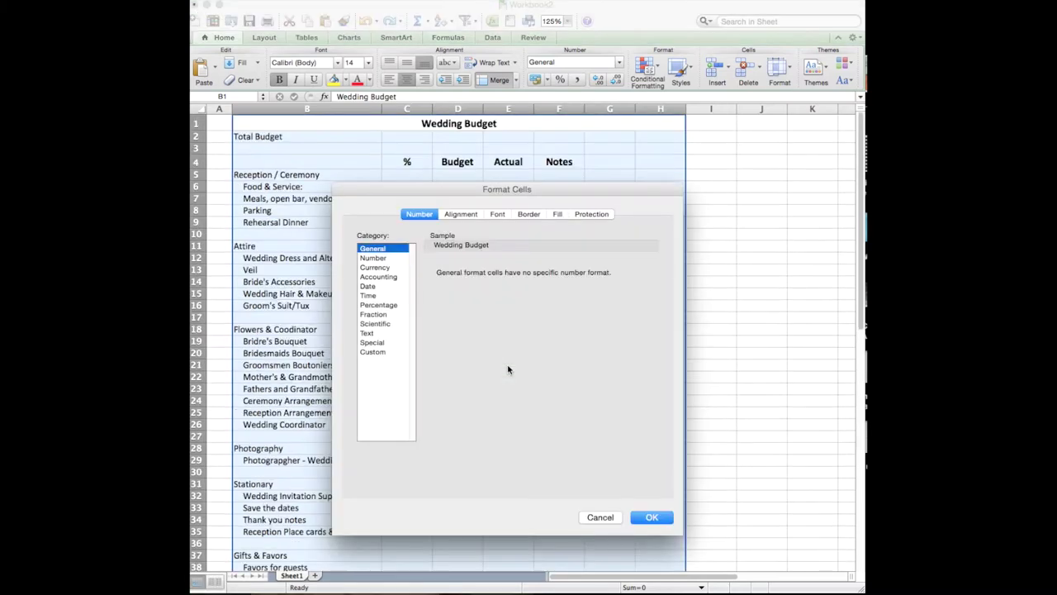
left_click(533, 215)
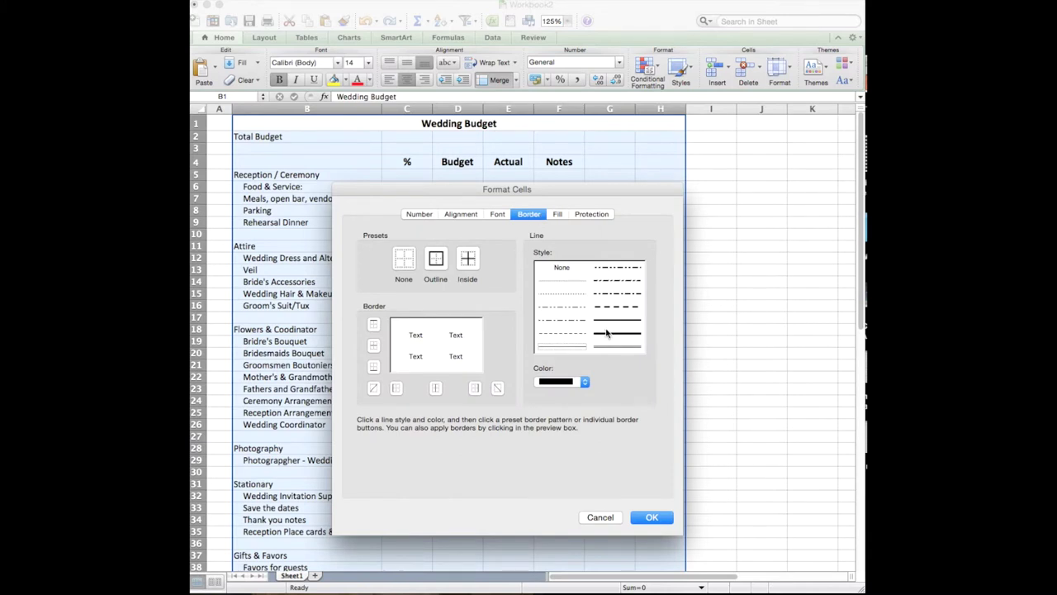
left_click(436, 259)
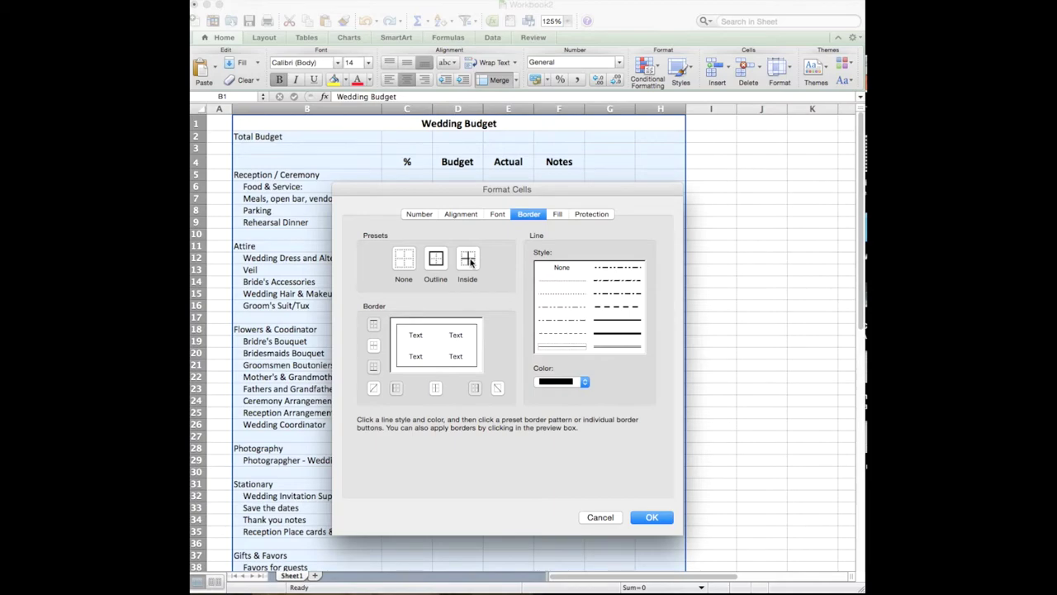
left_click(468, 261)
left_click(652, 518)
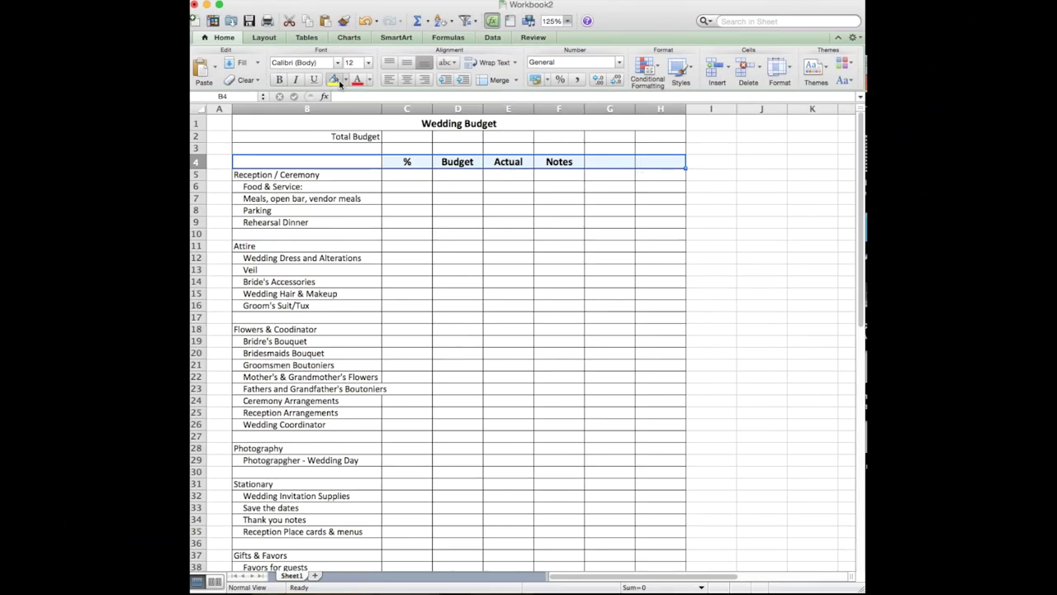
Fill the column-heading row 4 purple
left_click(345, 79)
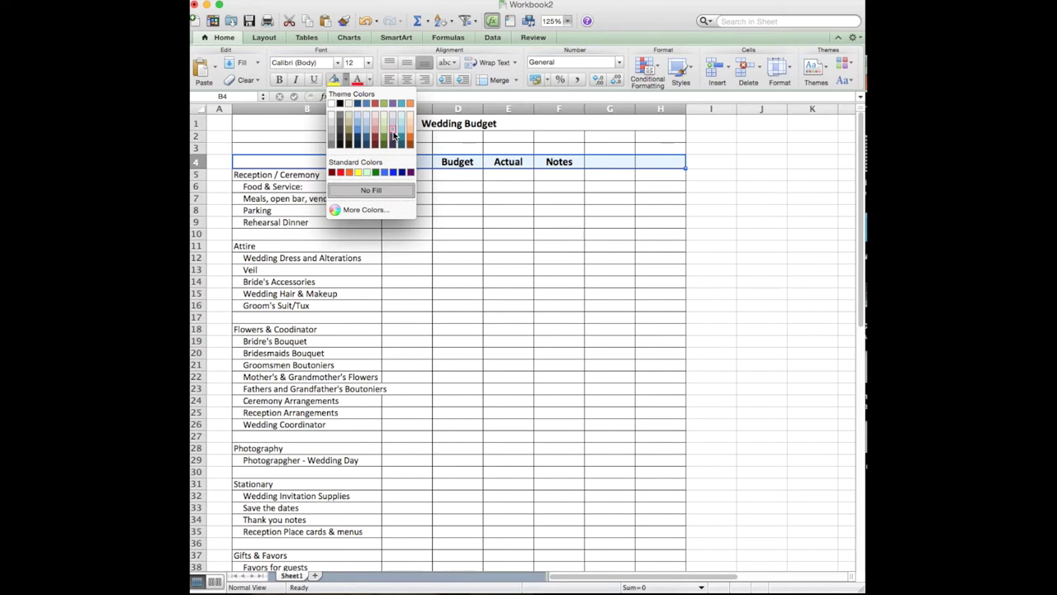
left_click(394, 135)
left_click(454, 218)
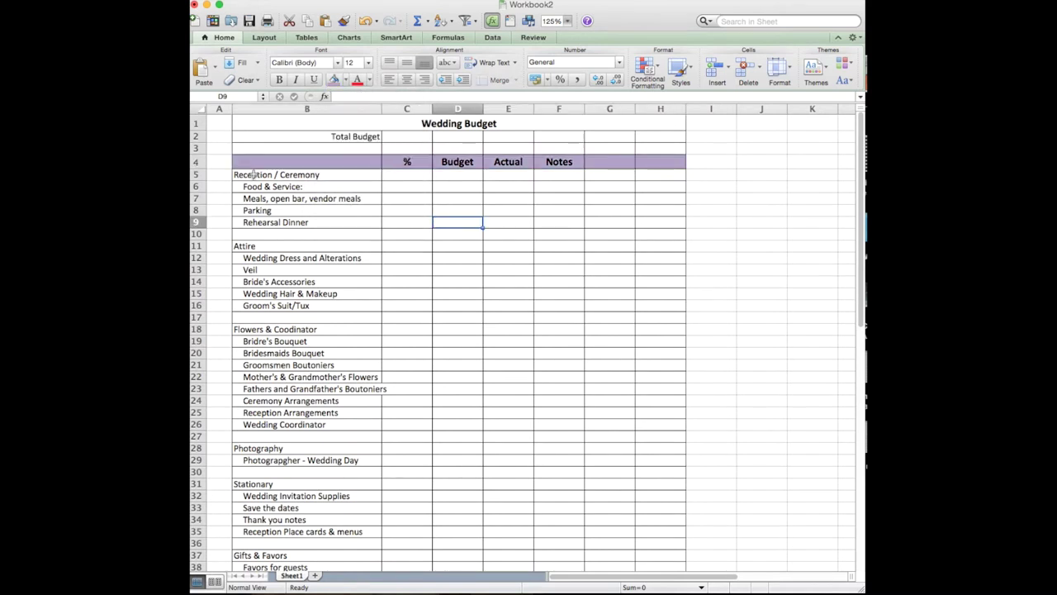
Fill the category cells purple: Reception / Ceremony, Attire, Flowers & Coodinator, Photography, Stationary, Gifts & Favors and Music
left_click(255, 175)
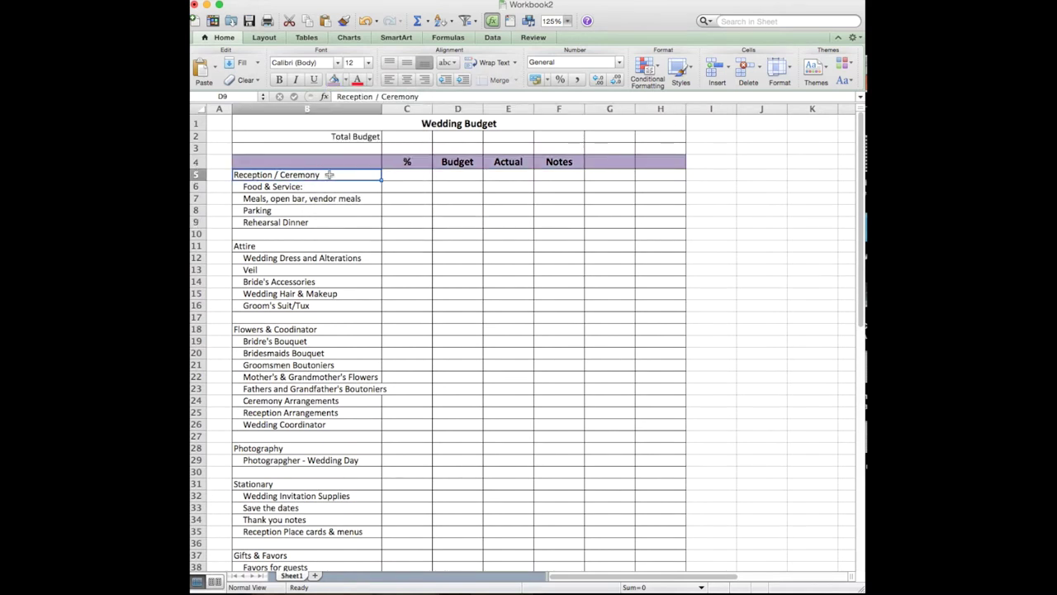
left_click(255, 247, "super")
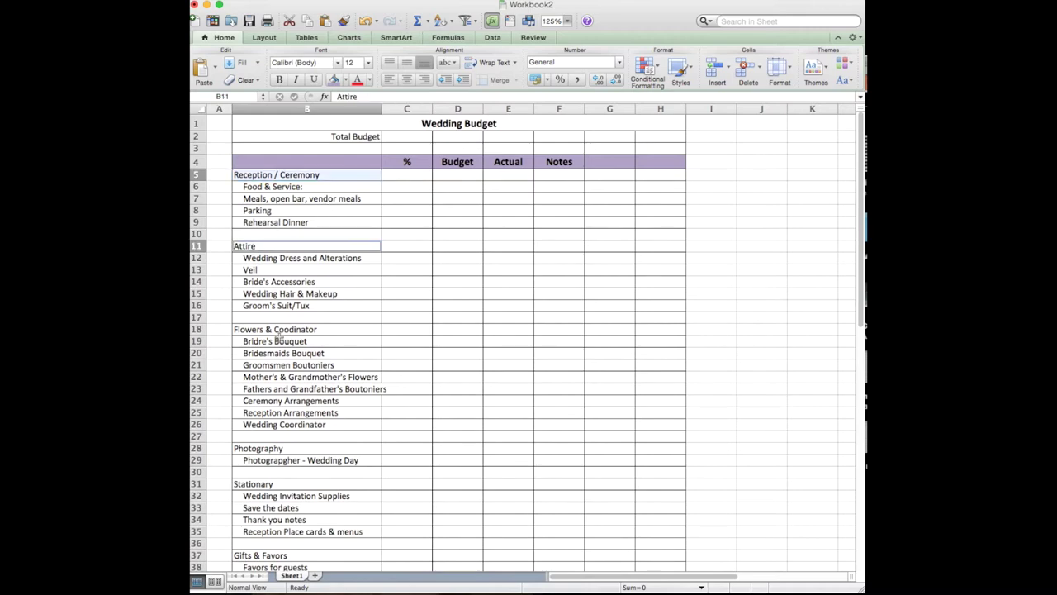
left_click(280, 331, "super")
left_click(295, 448, "super")
left_click(289, 487, "super")
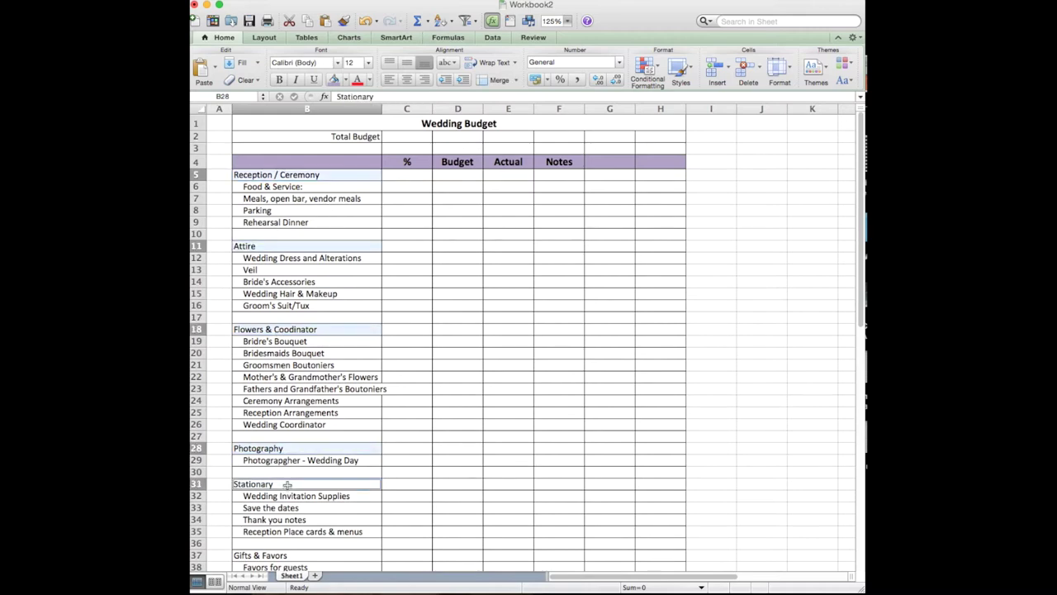
left_click(302, 555, "super")
scroll(335, 445, "down", 4)
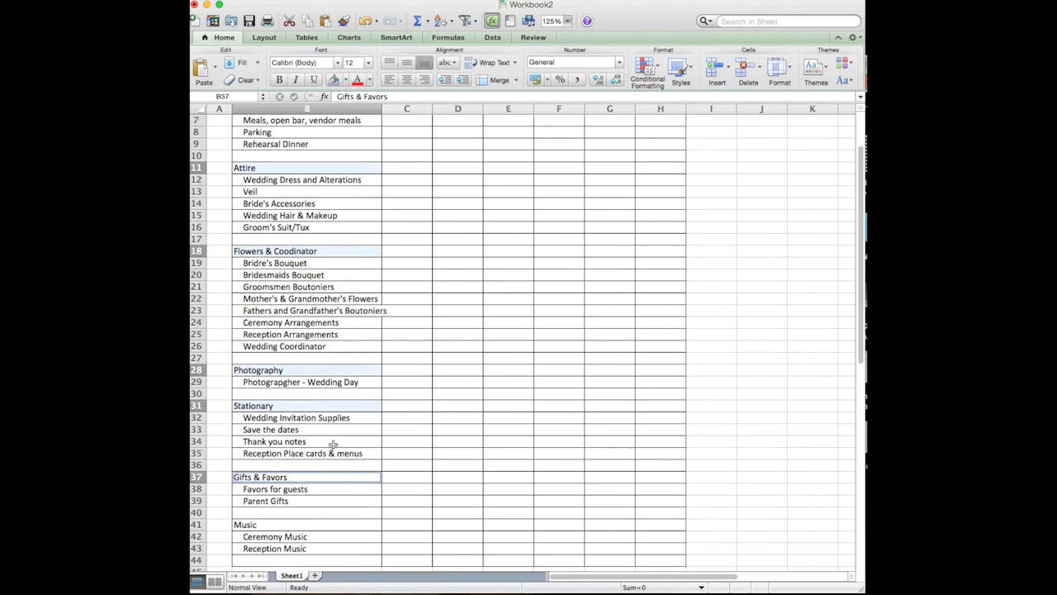
left_click(304, 501, "super")
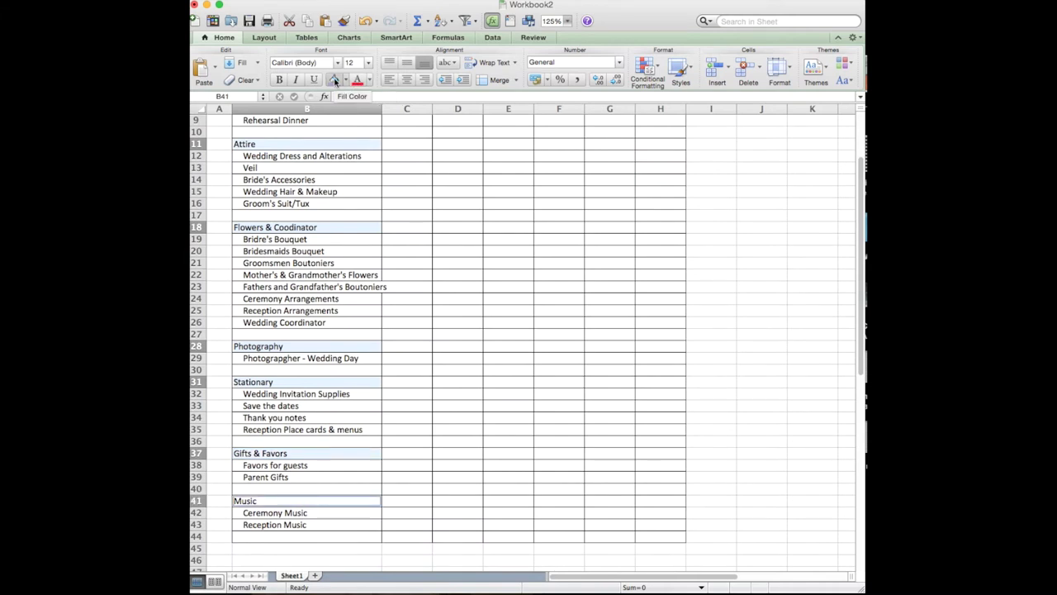
left_click(335, 80)
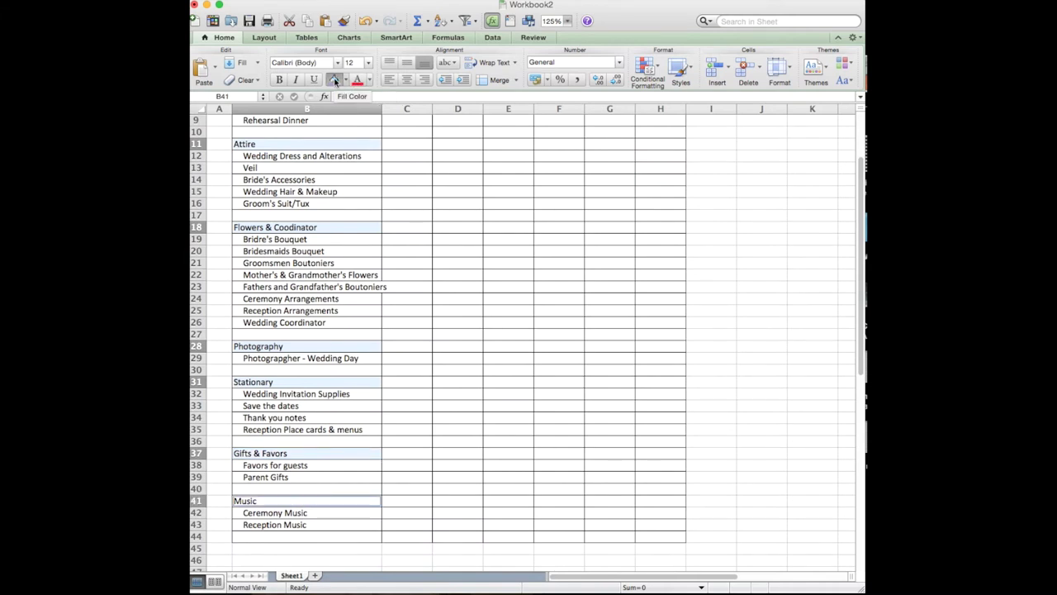
left_click(419, 216)
Widen column B slightly and fill the Wedding Budget title cell purple
left_click_drag(381, 108, 391, 108)
scroll(442, 279, "up", 4)
left_click(469, 208)
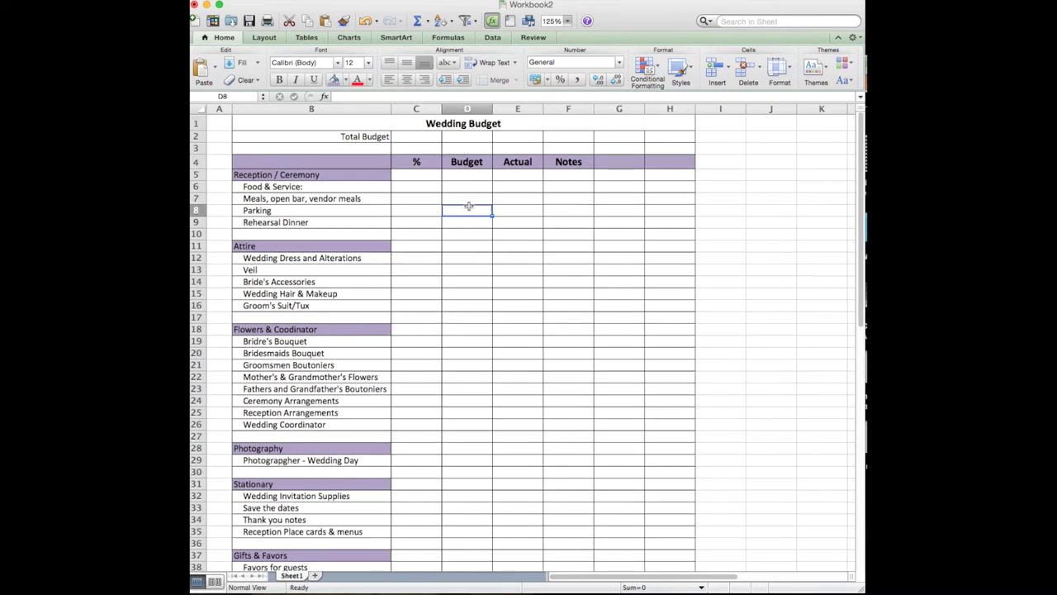
left_click(349, 124)
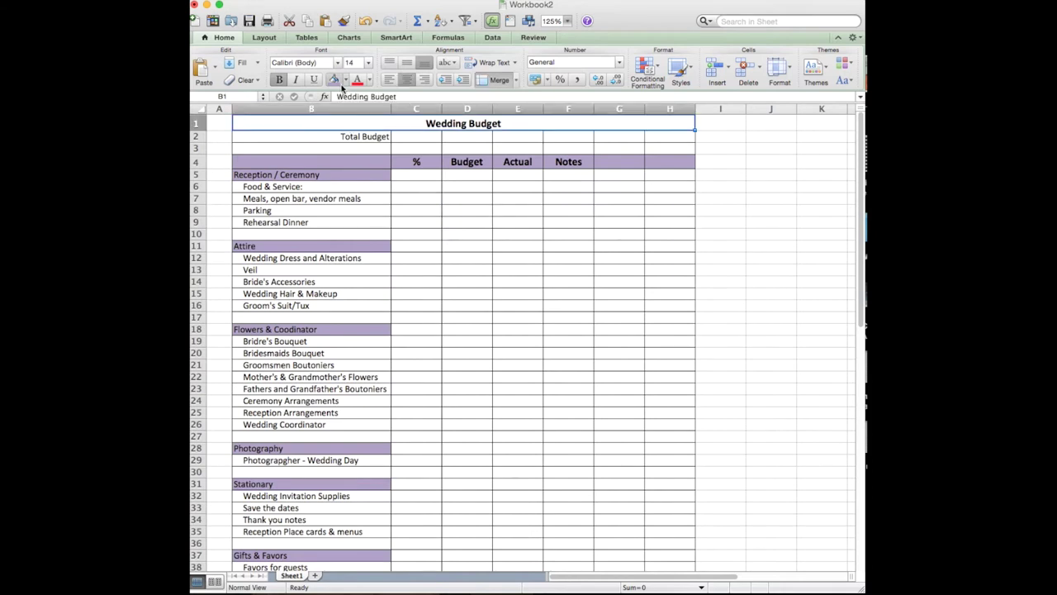
left_click(334, 80)
left_click(467, 245)
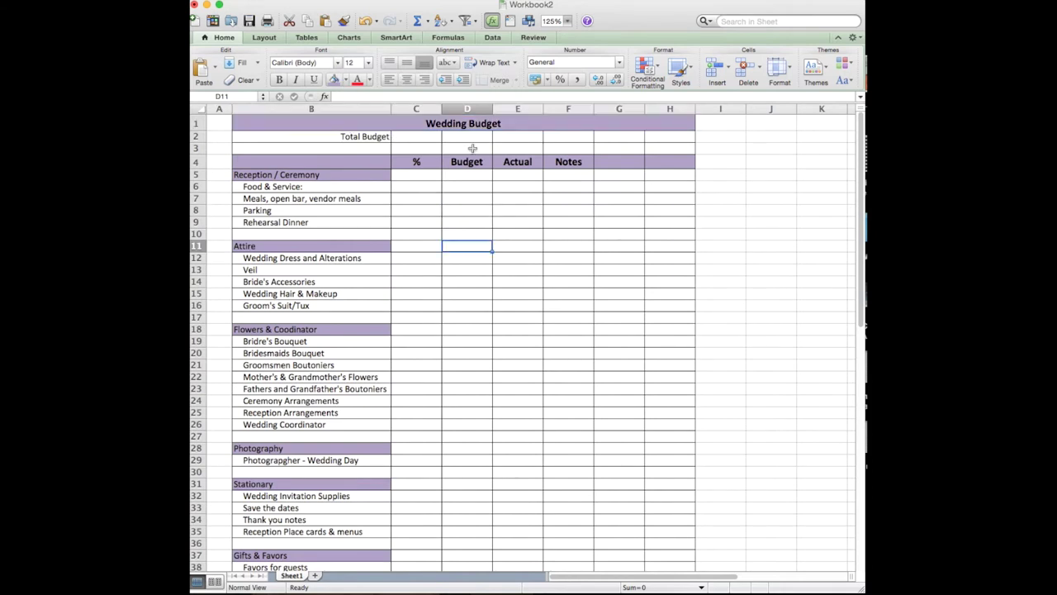
left_click(574, 162)
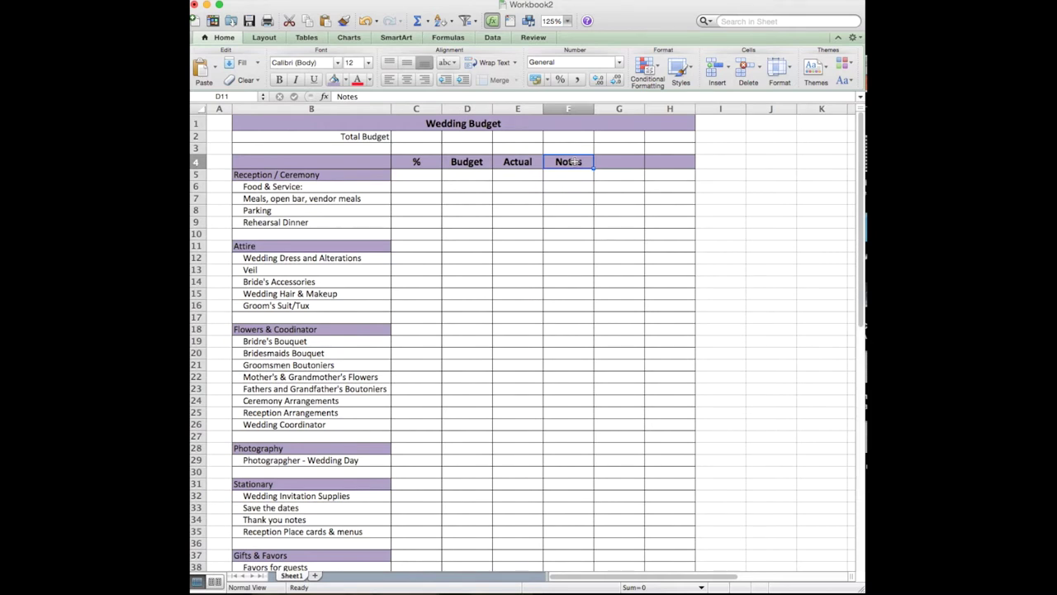
Merge the Notes heading across F4:H4
left_click_drag(575, 162, 660, 166)
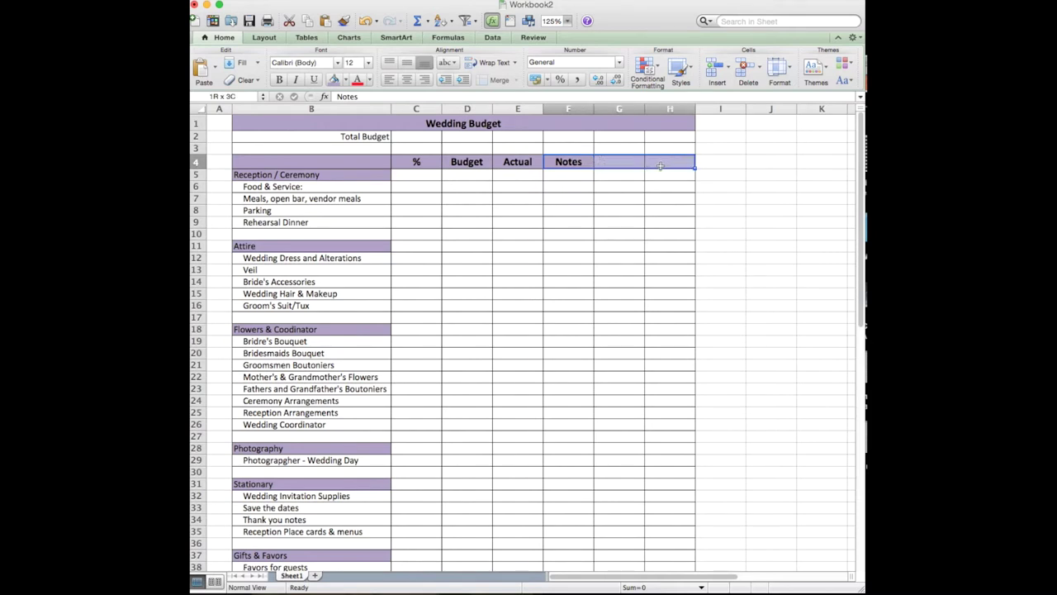
left_click(499, 80)
left_click(660, 214)
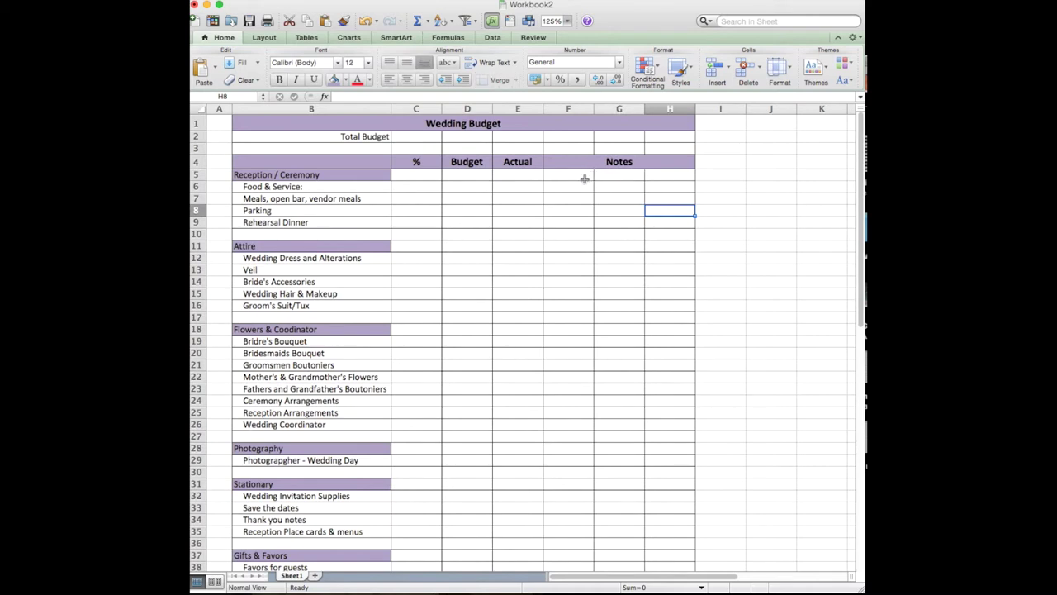
Merge F5:H5 and copy that merged format down the Notes column to row 44
left_click_drag(584, 176, 662, 176)
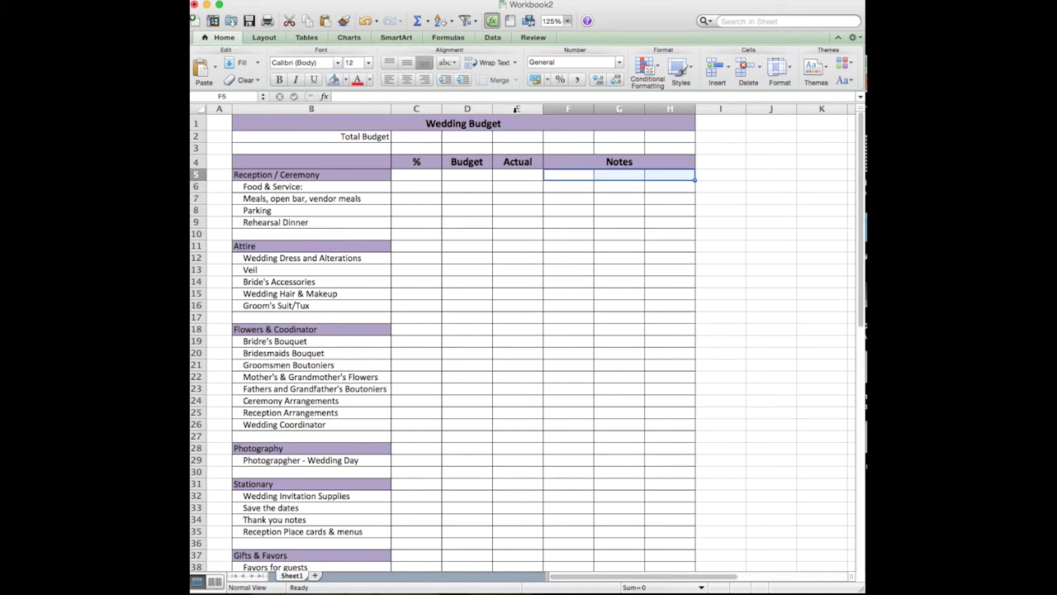
left_click(498, 81)
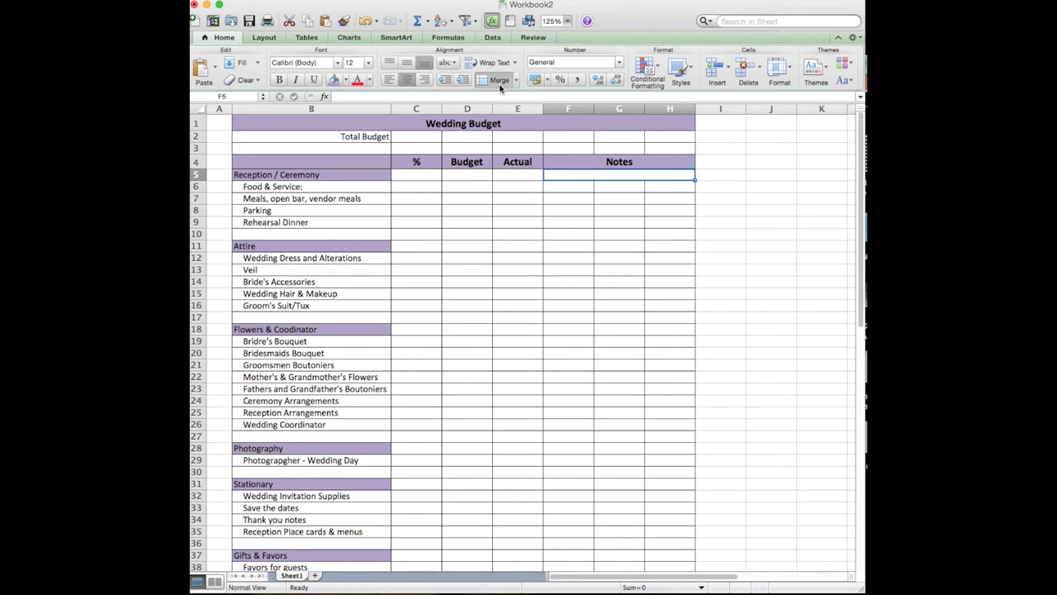
left_click(649, 235)
left_click(676, 178)
left_click_drag(695, 179, 701, 495)
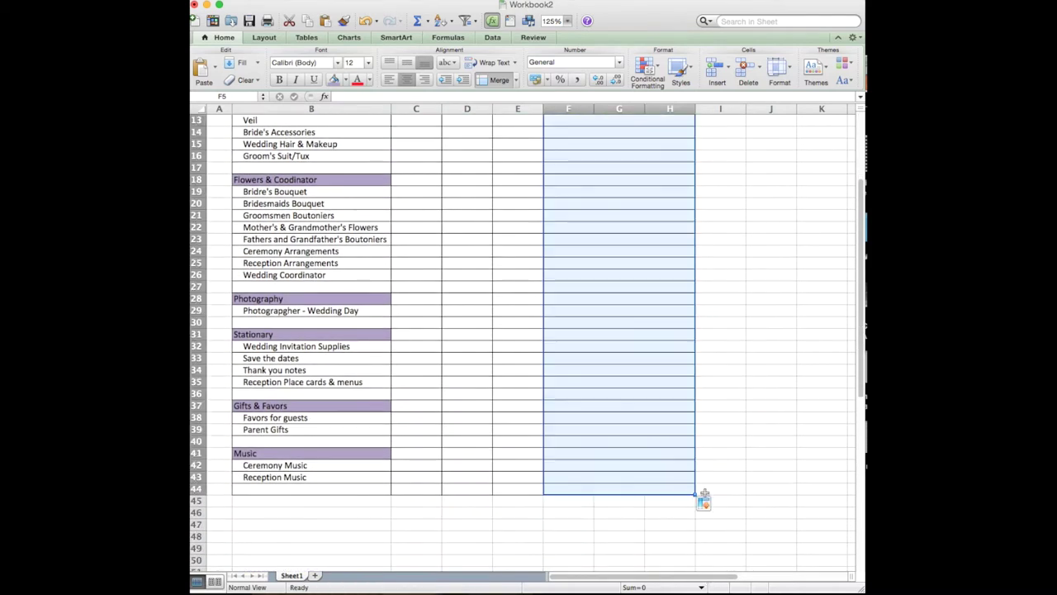
left_click(663, 442)
scroll(637, 460, "up", 5)
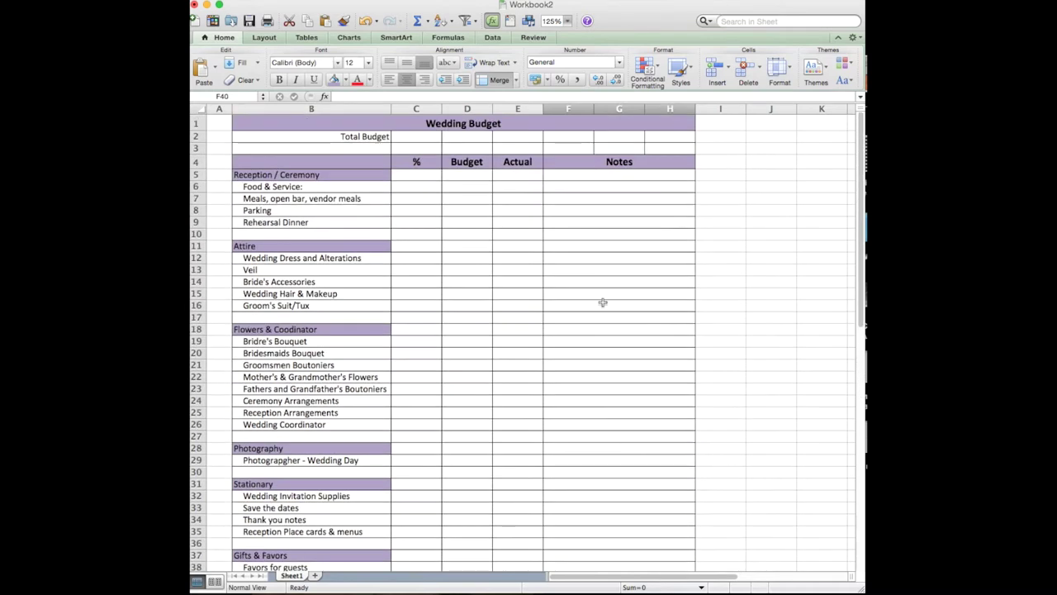
left_click(620, 237)
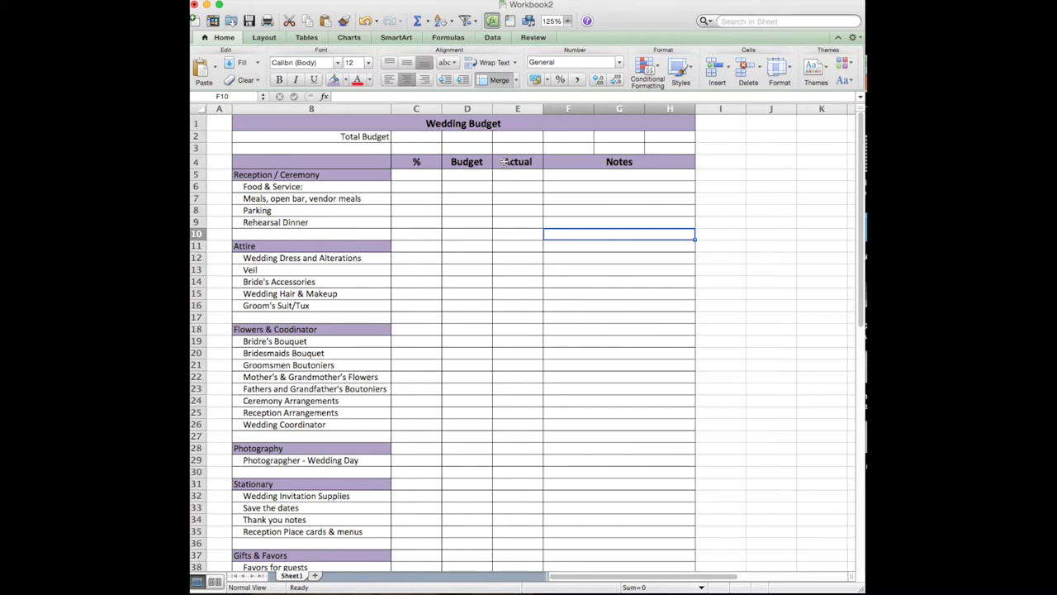
Give the Actual column E4:E44 a thick left border via Format Cells
left_click_drag(505, 162, 516, 490)
right_click(517, 404)
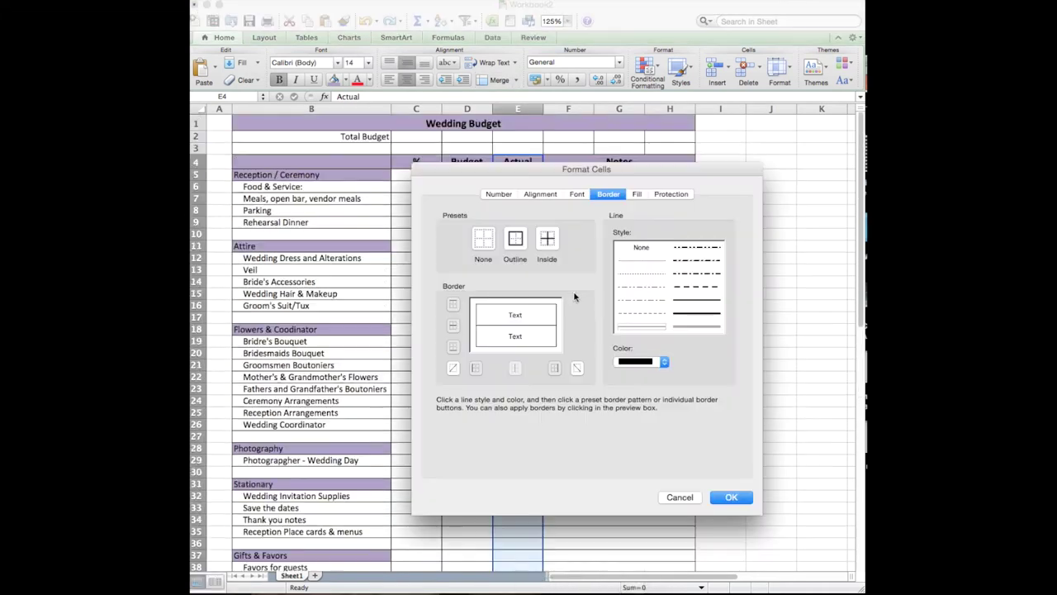
left_click(694, 314)
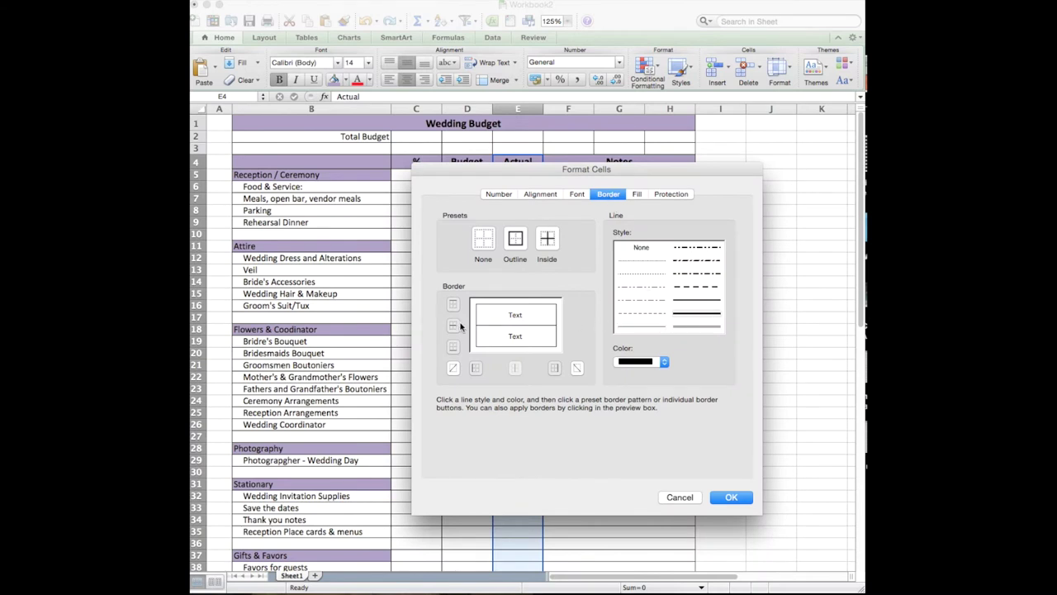
left_click(475, 369)
left_click(731, 498)
left_click(671, 423)
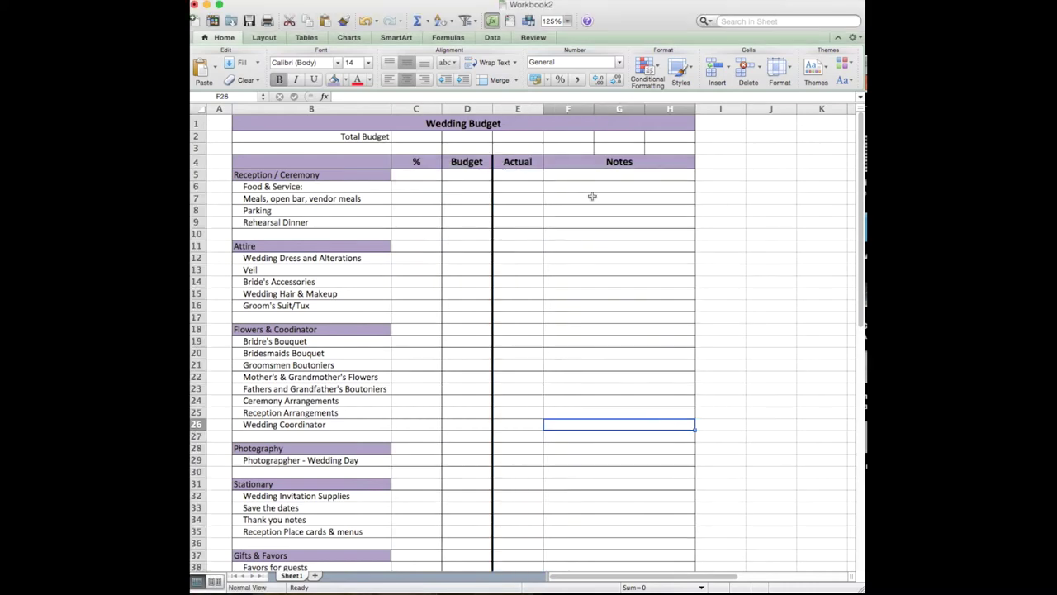
Change the whole sheet's font to Century Gothic
left_click(201, 111)
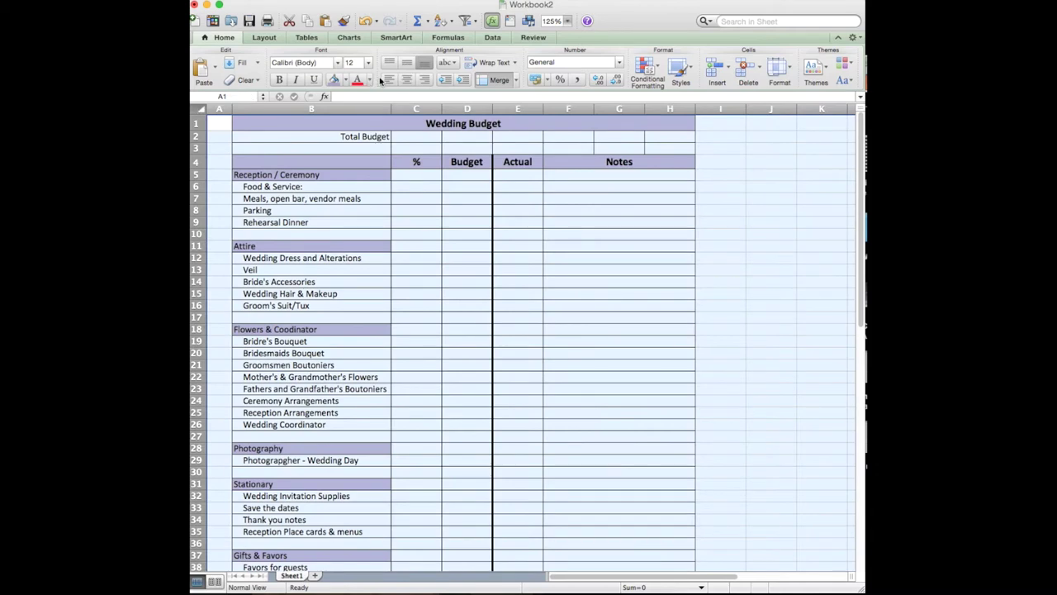
left_click(322, 63)
type("Century Gothic")
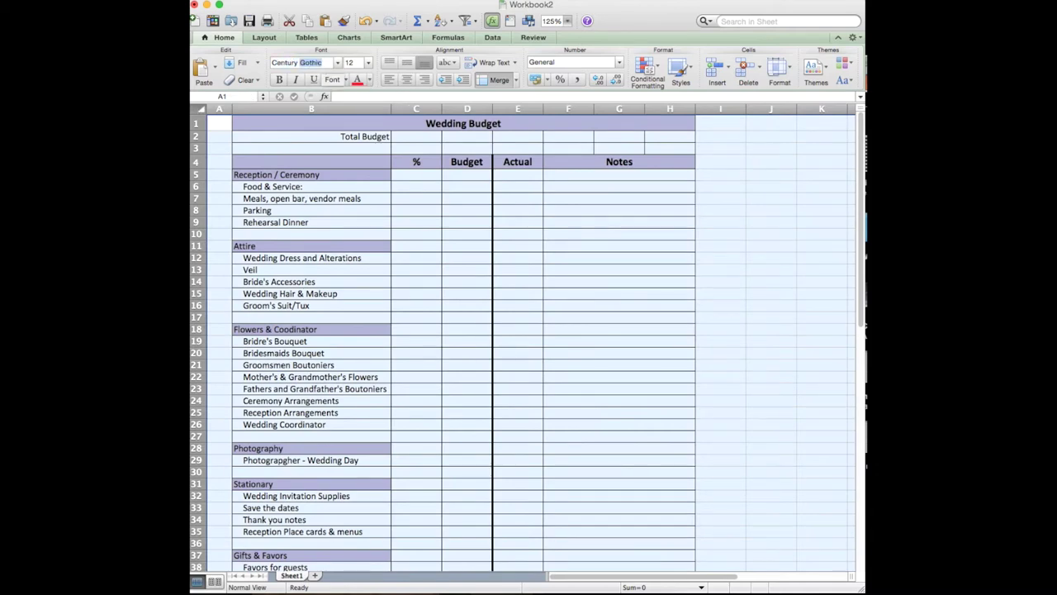
key("Return")
Autofit column B to its text and narrow the % column
left_click(583, 288)
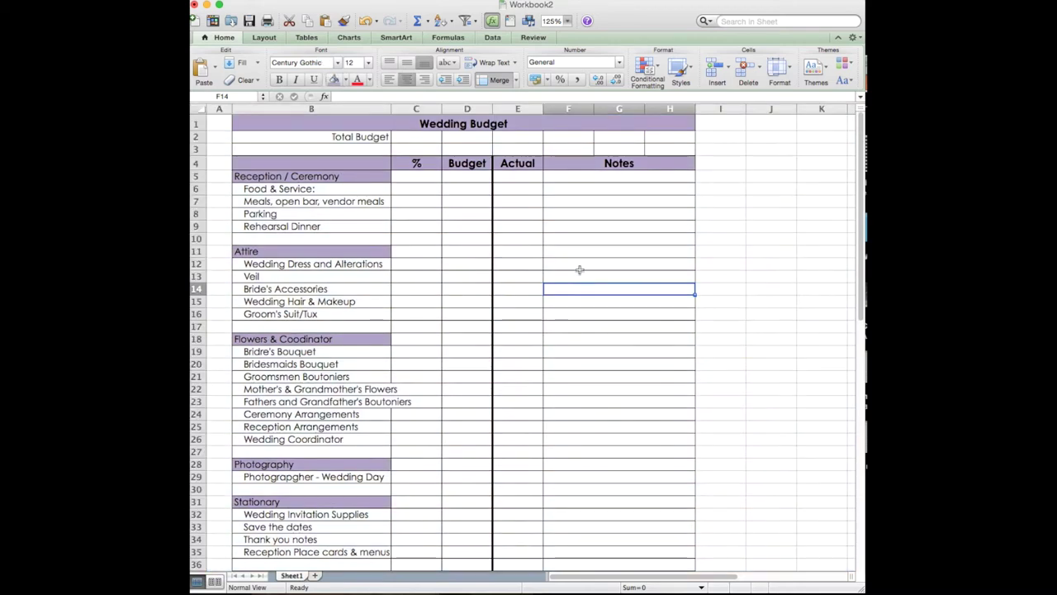
double_click(392, 109)
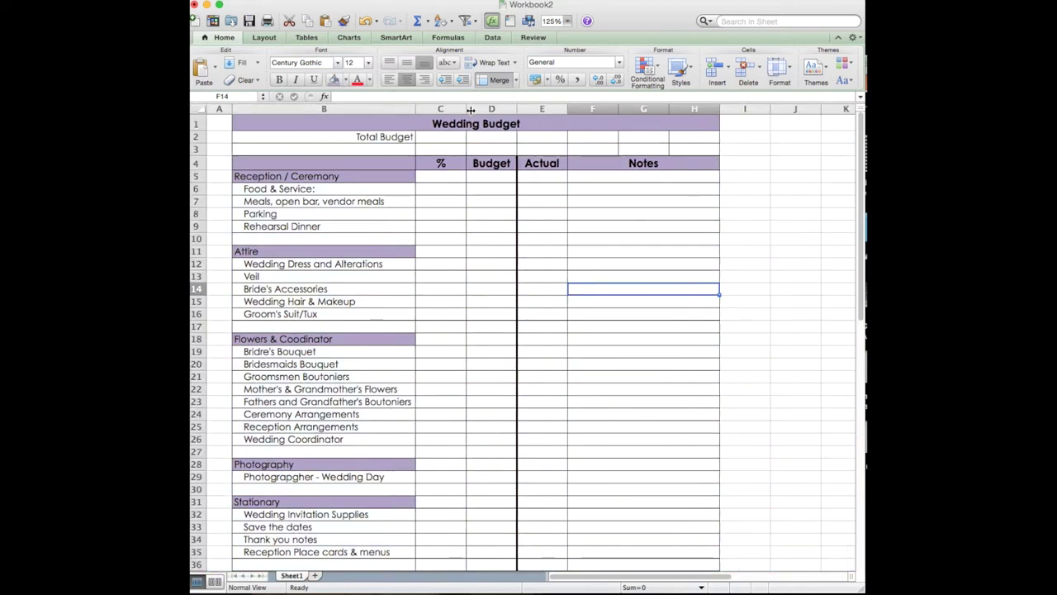
left_click_drag(470, 110, 532, 110)
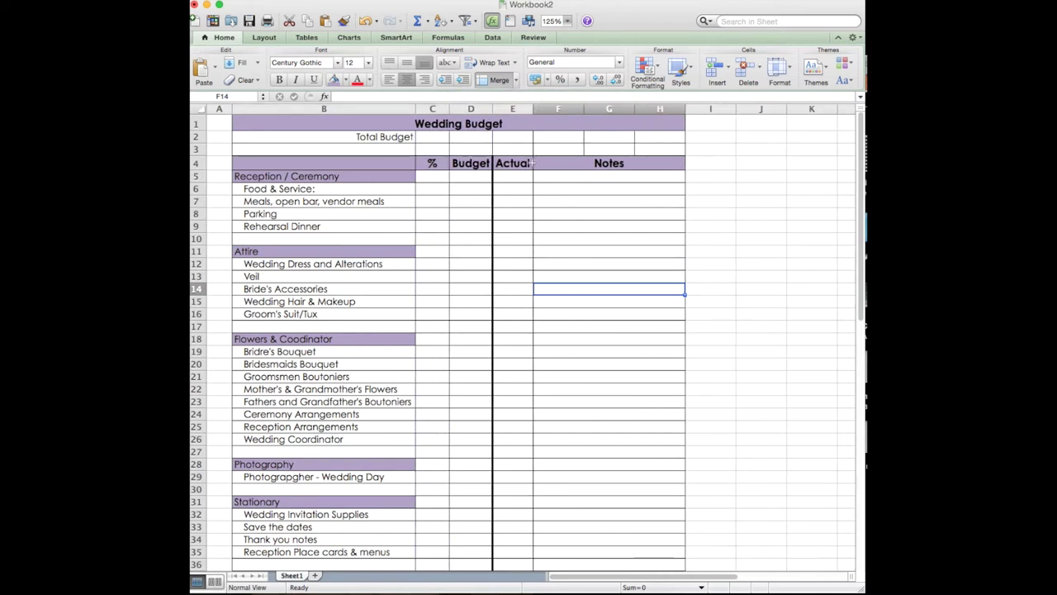
Merge row 3 from B3 to H3 into one cell
left_click_drag(365, 149, 645, 153)
left_click(494, 80)
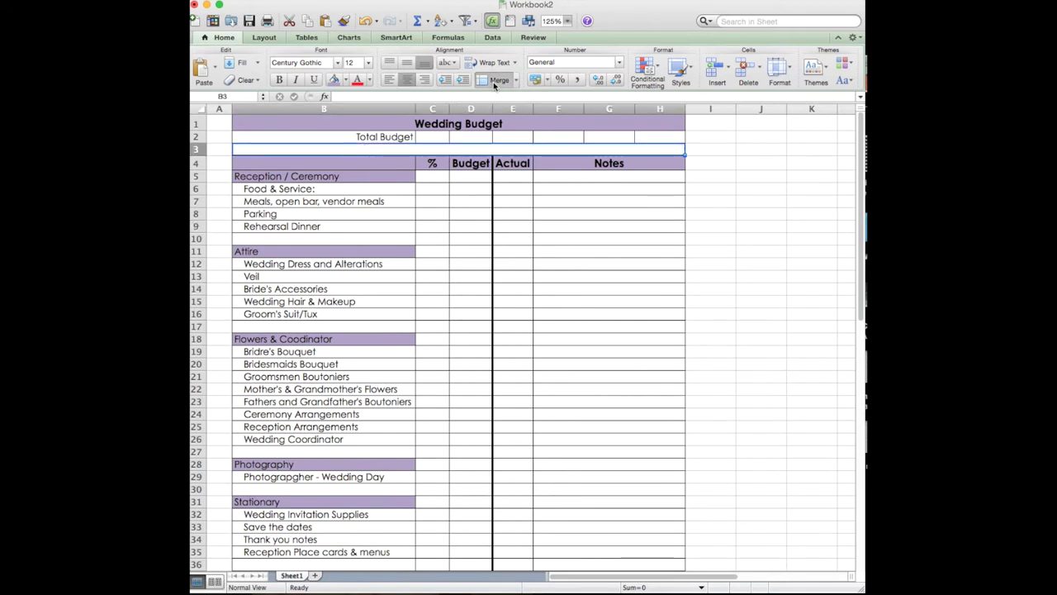
left_click(560, 279)
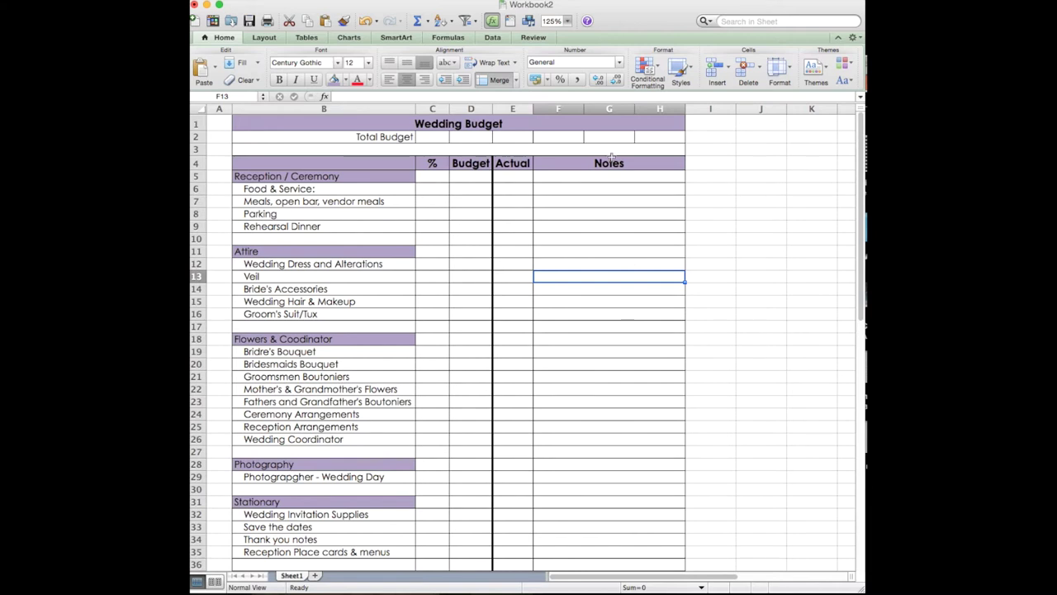
Drag the Budget column's border well to the right to give the table more width
left_click_drag(493, 112, 746, 110)
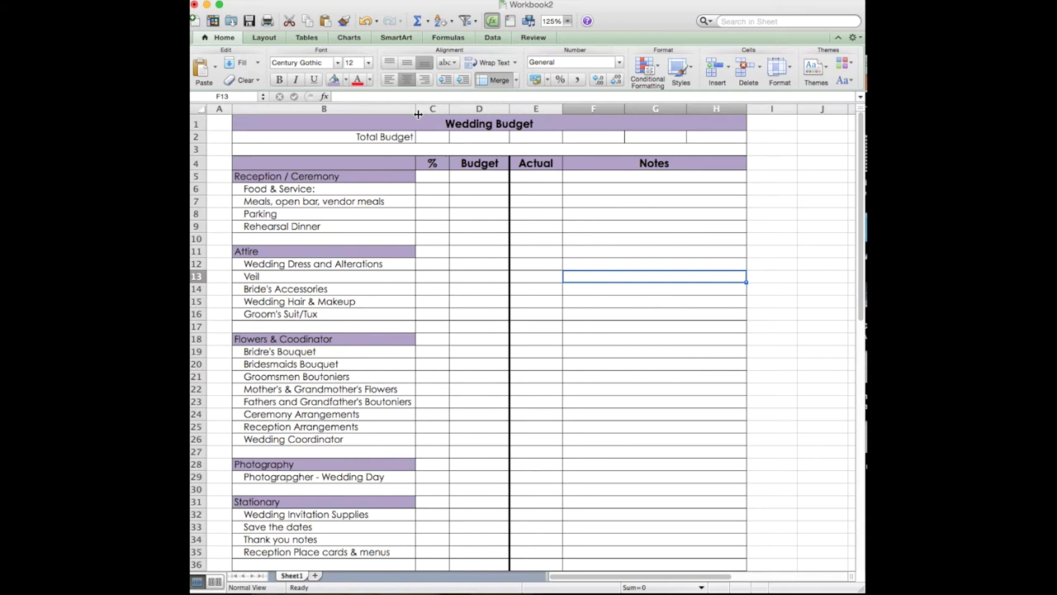
Enter 60% for Reception / Ceremony in C5 using Percent Style
left_click(437, 178)
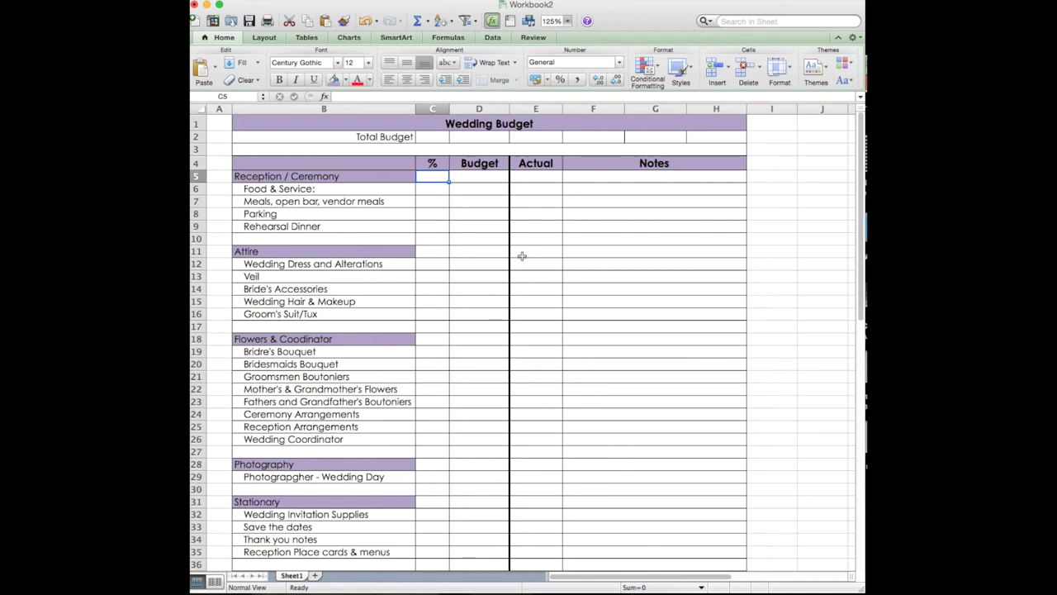
type("60")
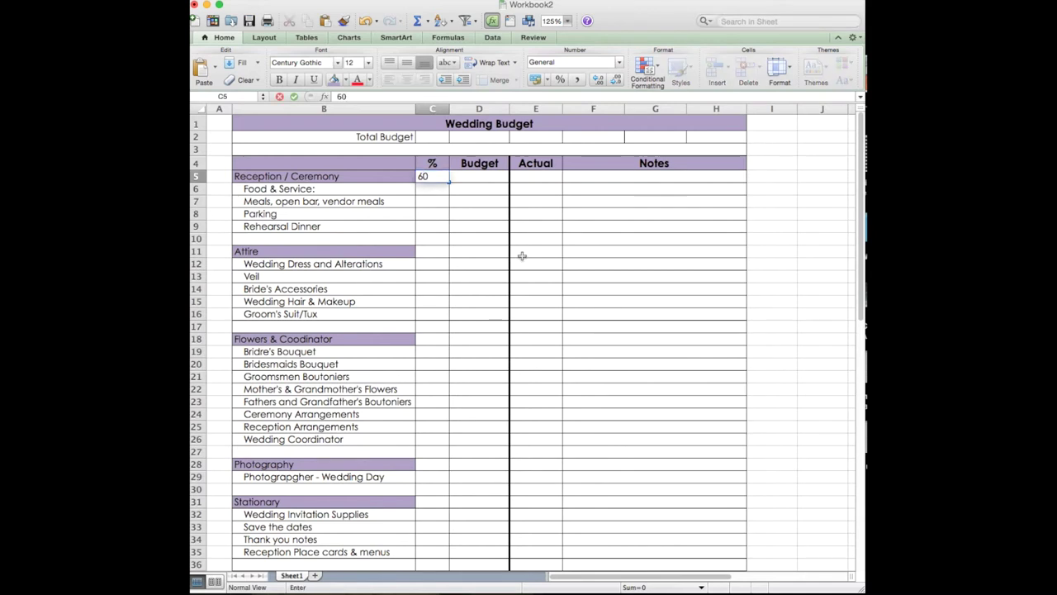
key("Return")
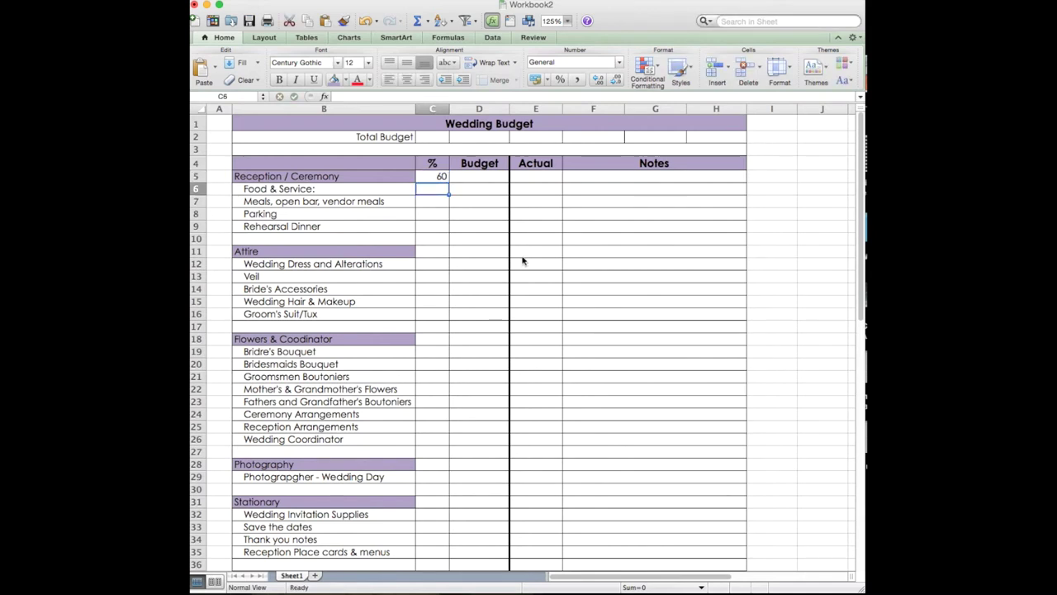
left_click(436, 177)
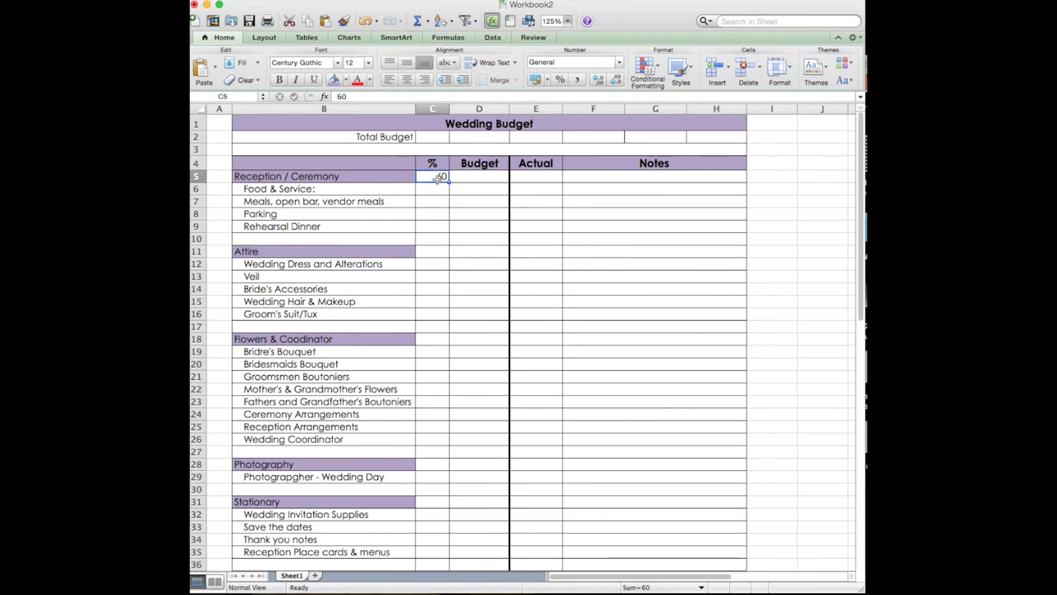
left_click(562, 80)
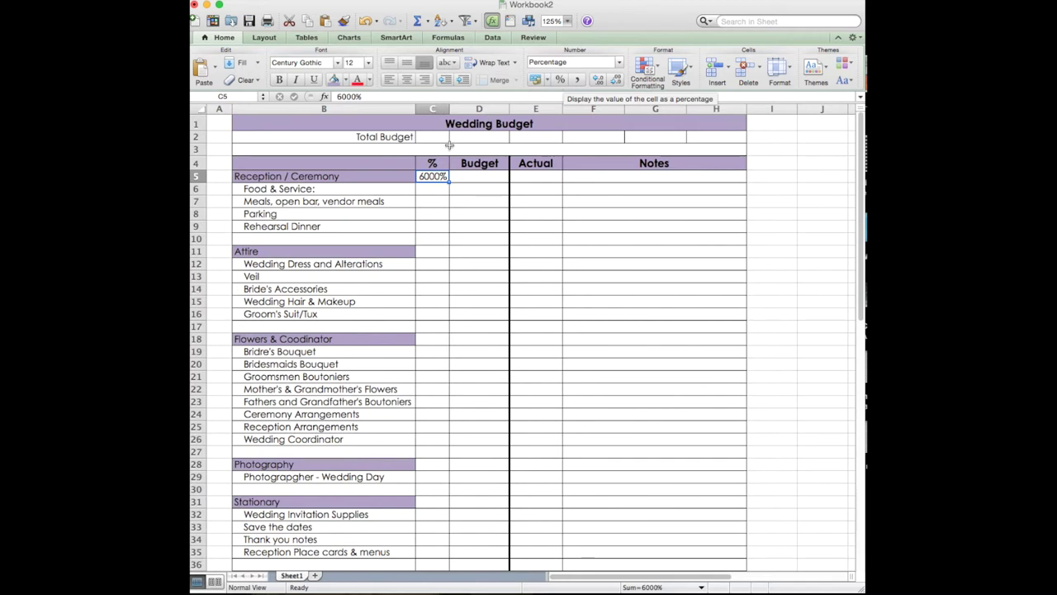
type("60")
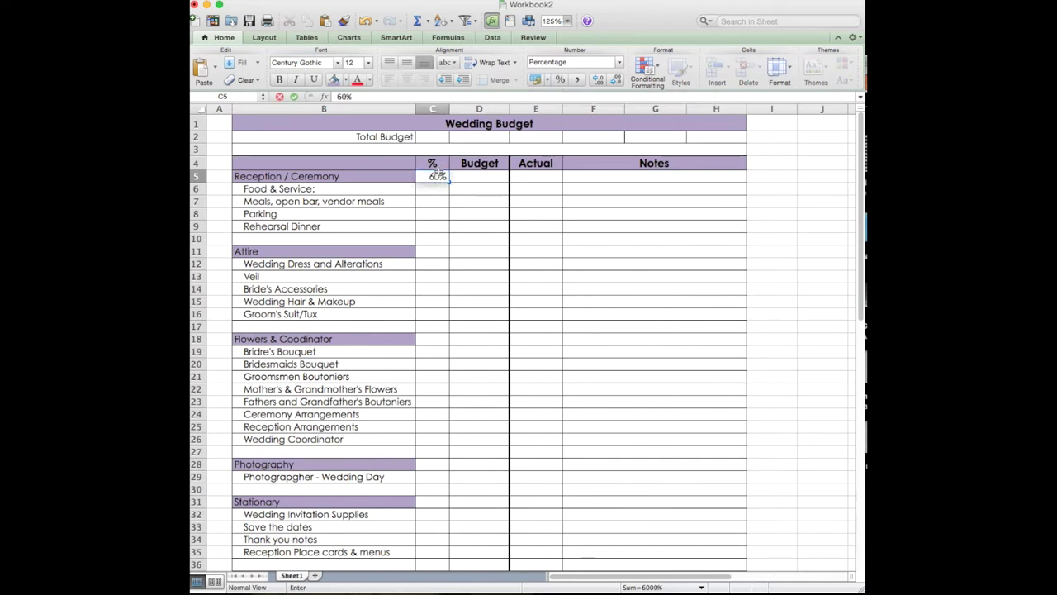
key("Return")
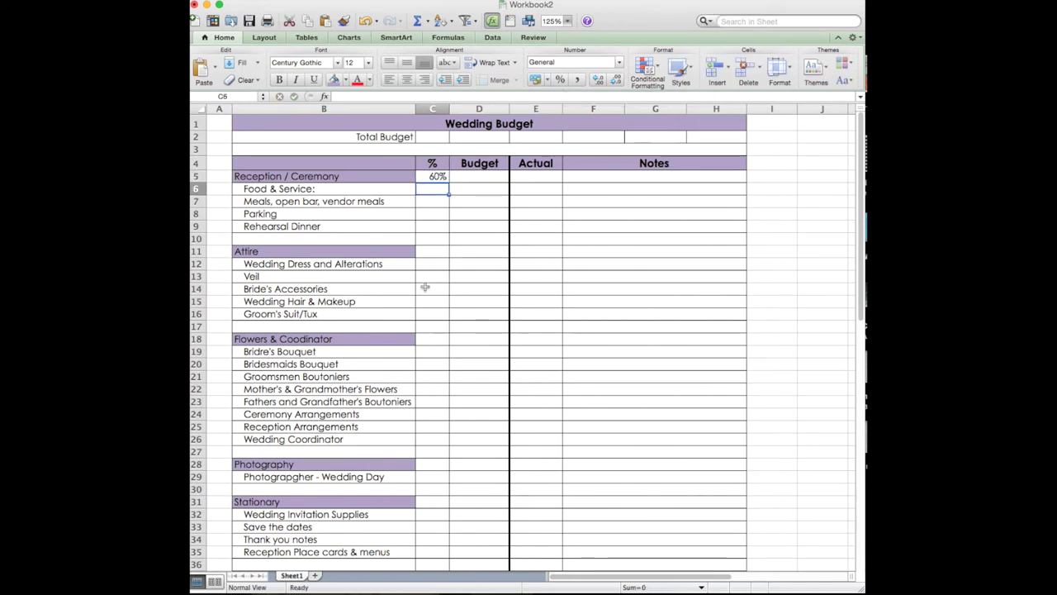
Enter 7% for Attire in C11 using Percent Style
left_click(434, 250)
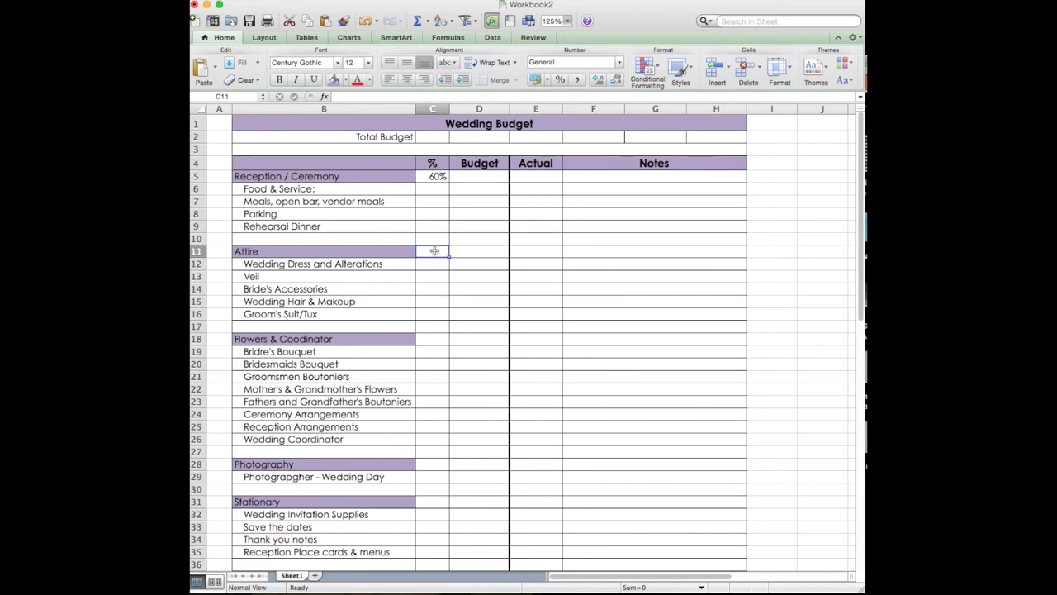
type("7")
left_click(432, 300)
left_click(432, 250)
left_click(563, 79)
type("7")
key("Return")
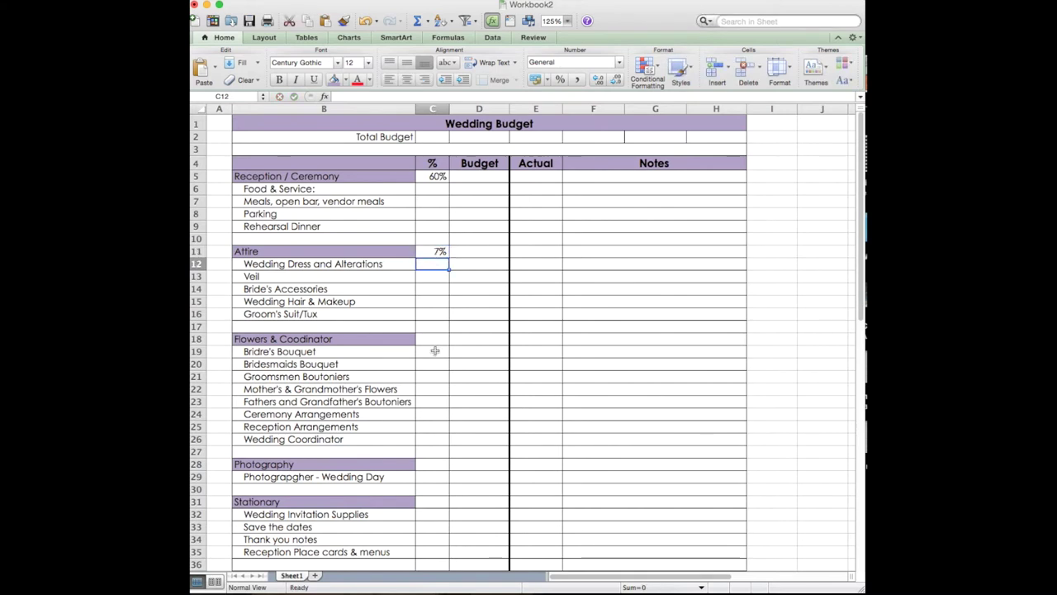
left_click(433, 340)
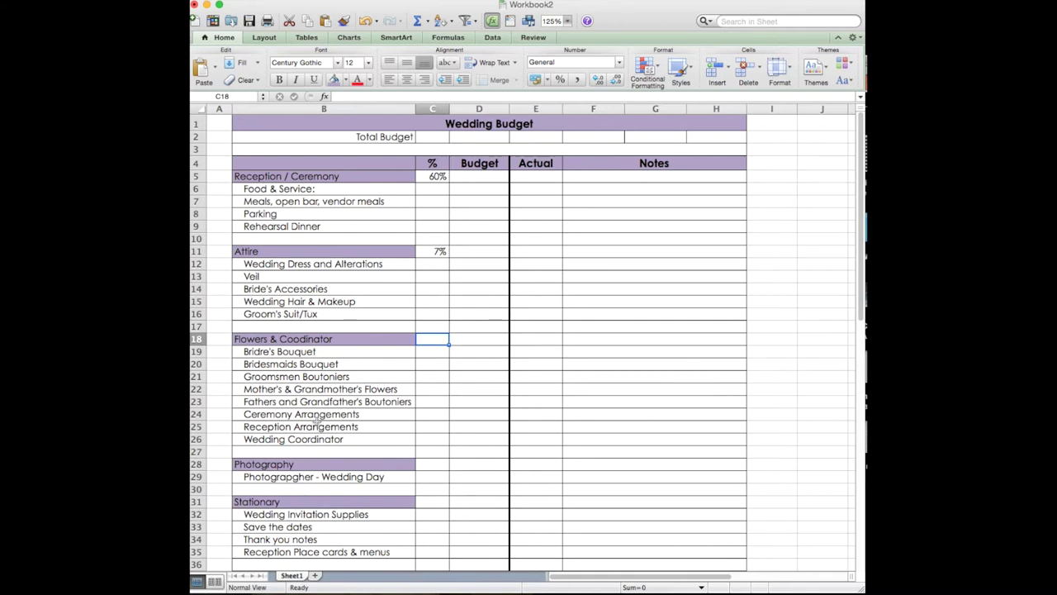
left_click(305, 428)
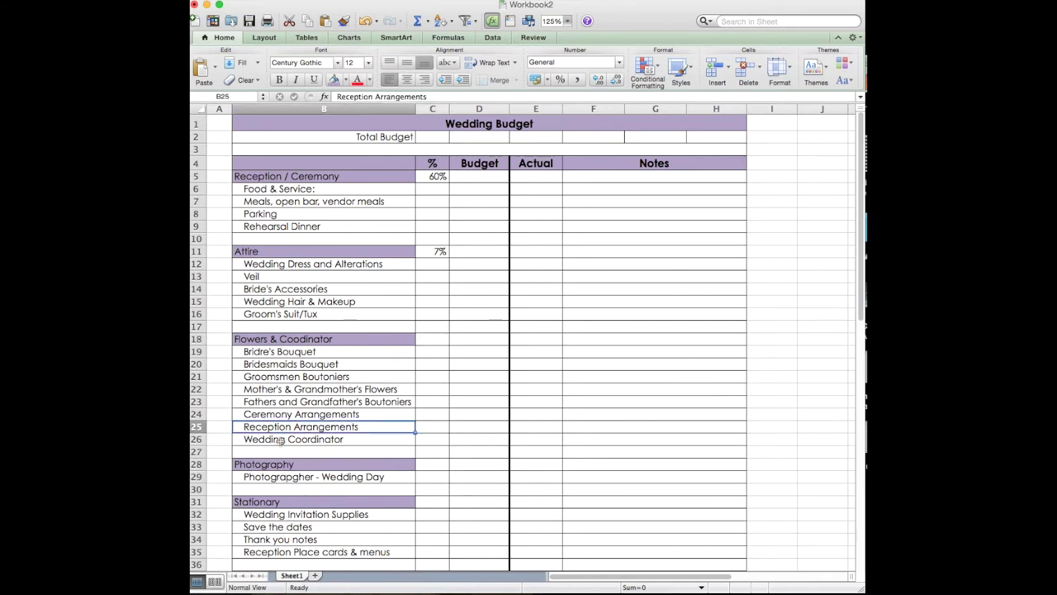
Insert two blank rows above Wedding Coordinator at row 26
right_click(198, 442)
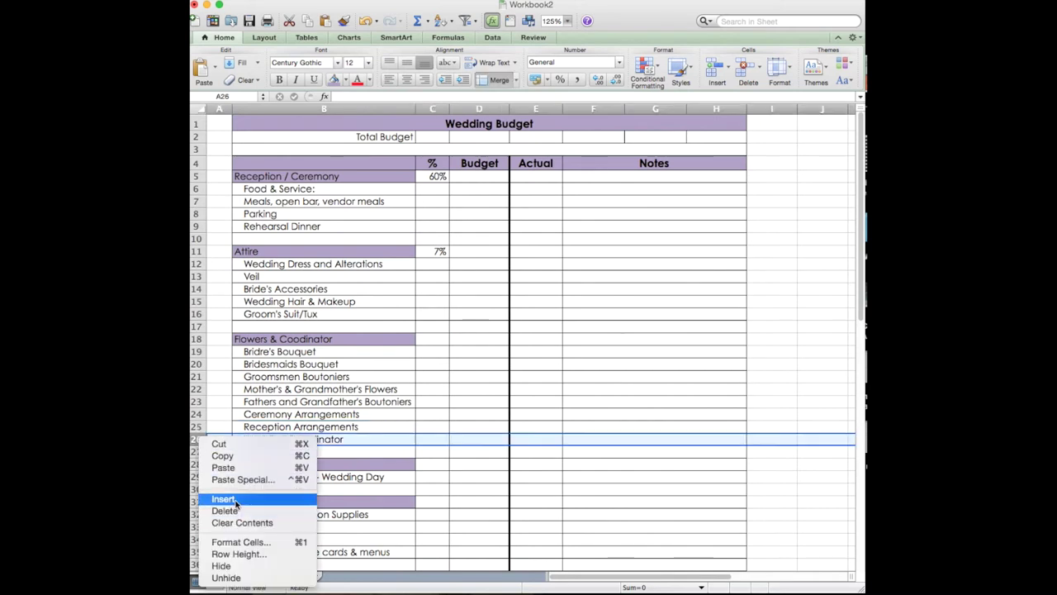
left_click(216, 499)
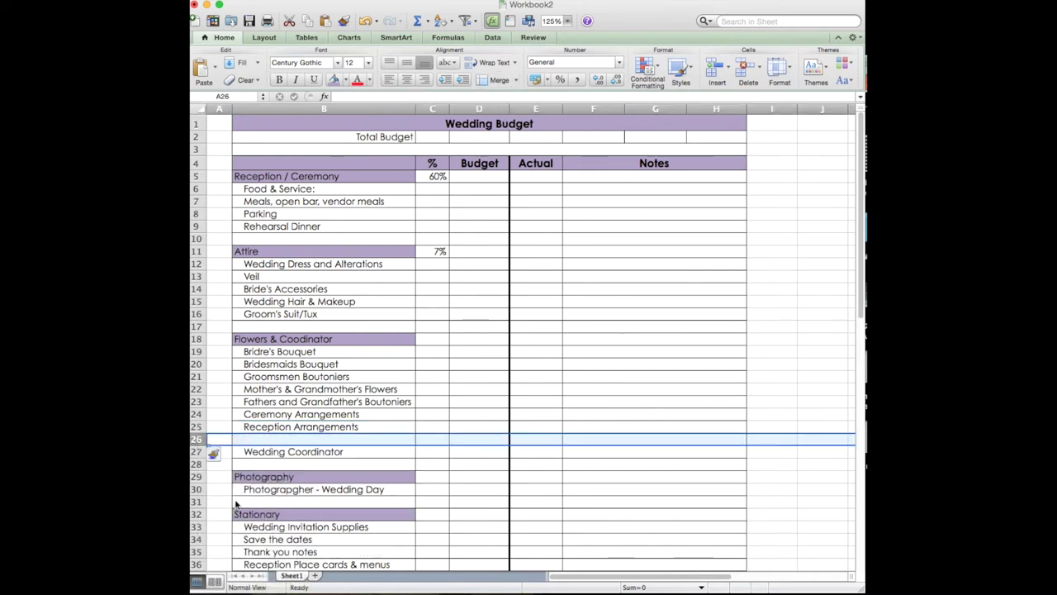
right_click(199, 441)
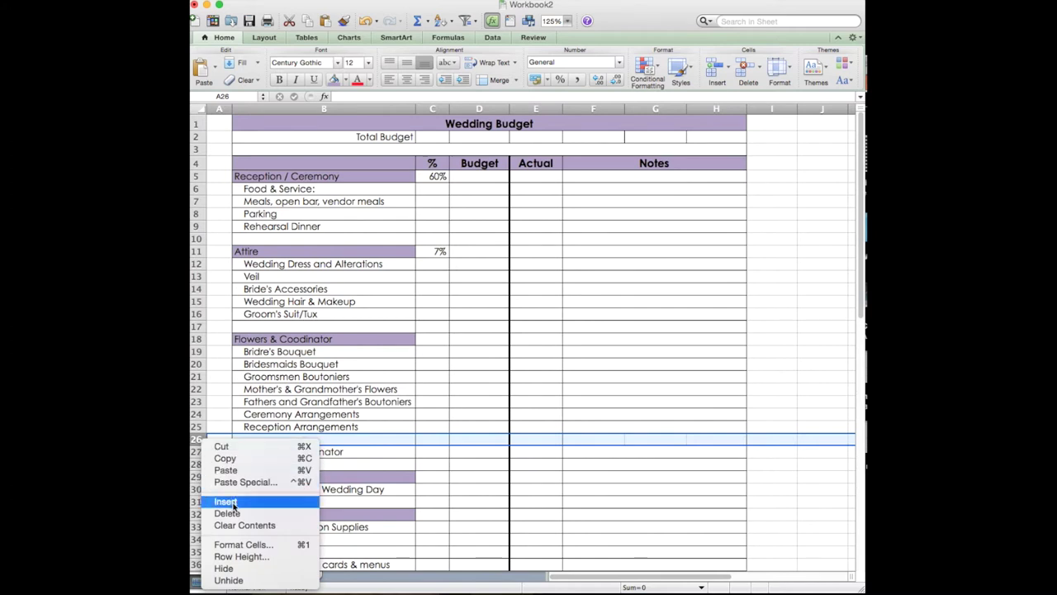
left_click(234, 503)
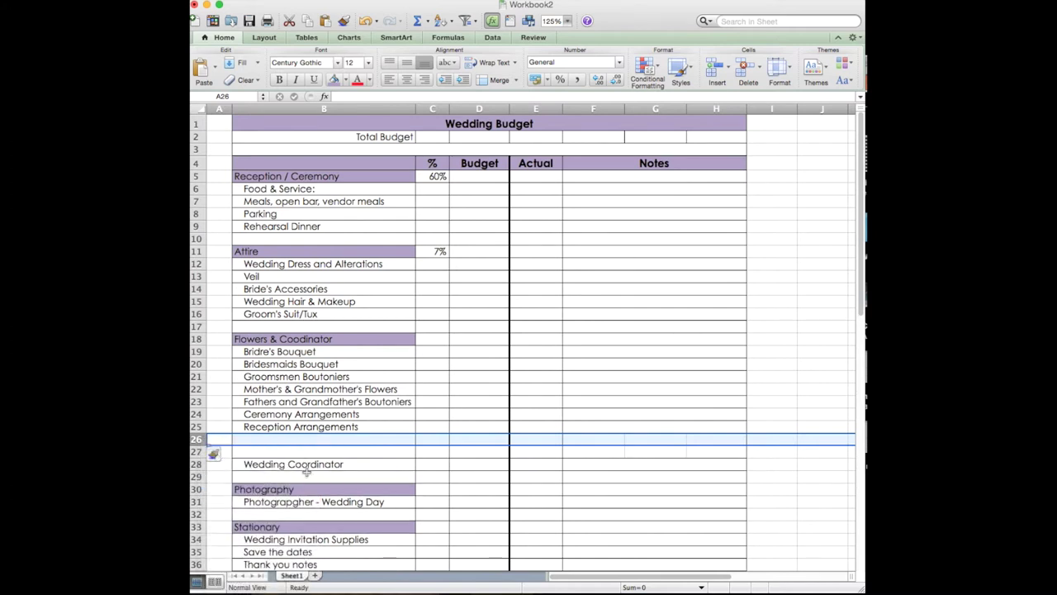
left_click(303, 473)
Label the new row 'Coordinator', remove its indent and fill it purple
left_click(286, 454)
type("Coo")
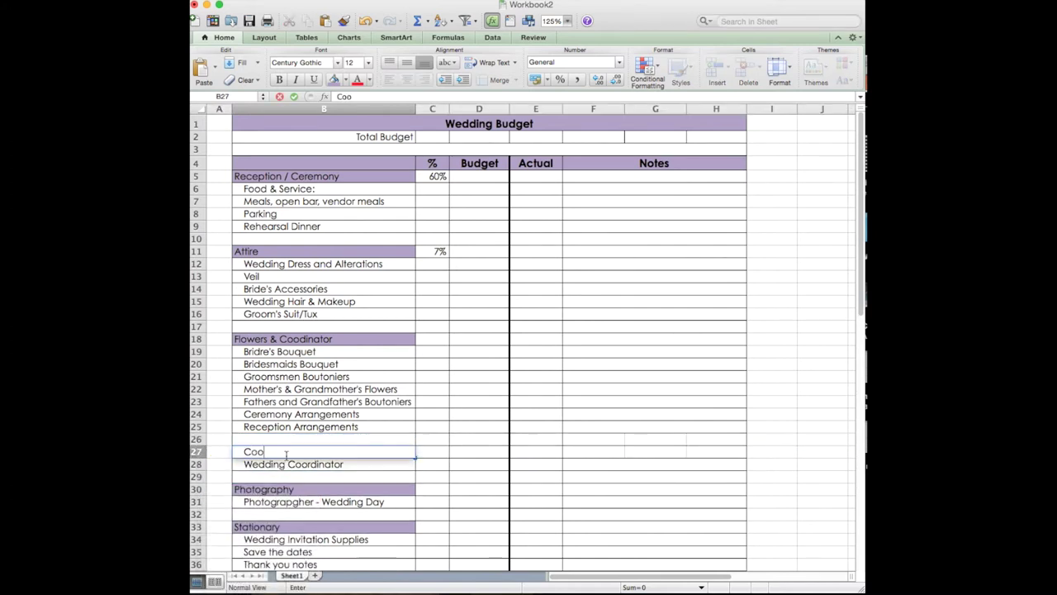
type("rdinationr")
key("Return")
left_click(288, 454)
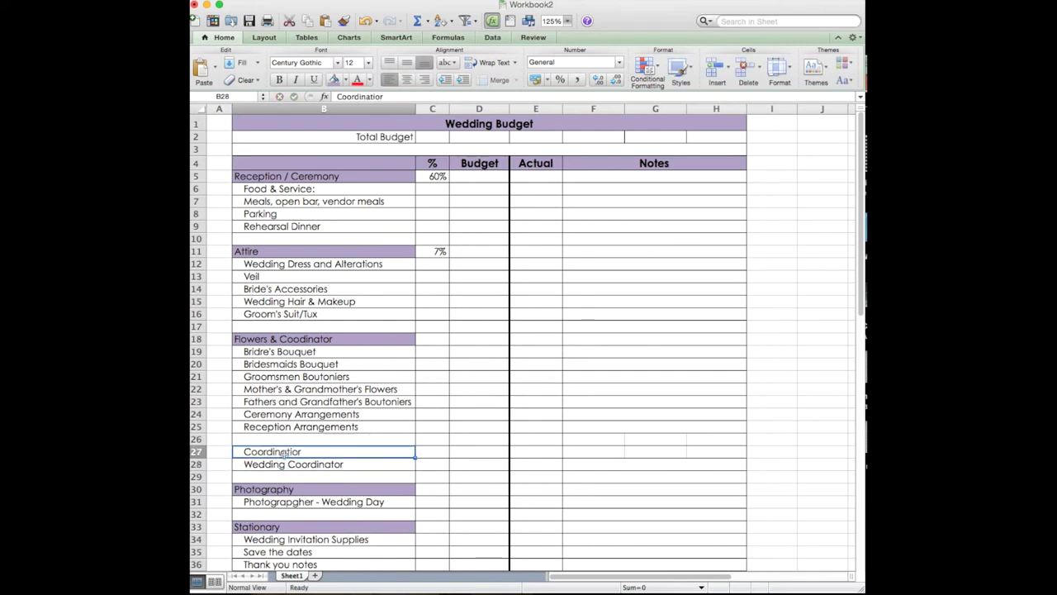
left_click(444, 79)
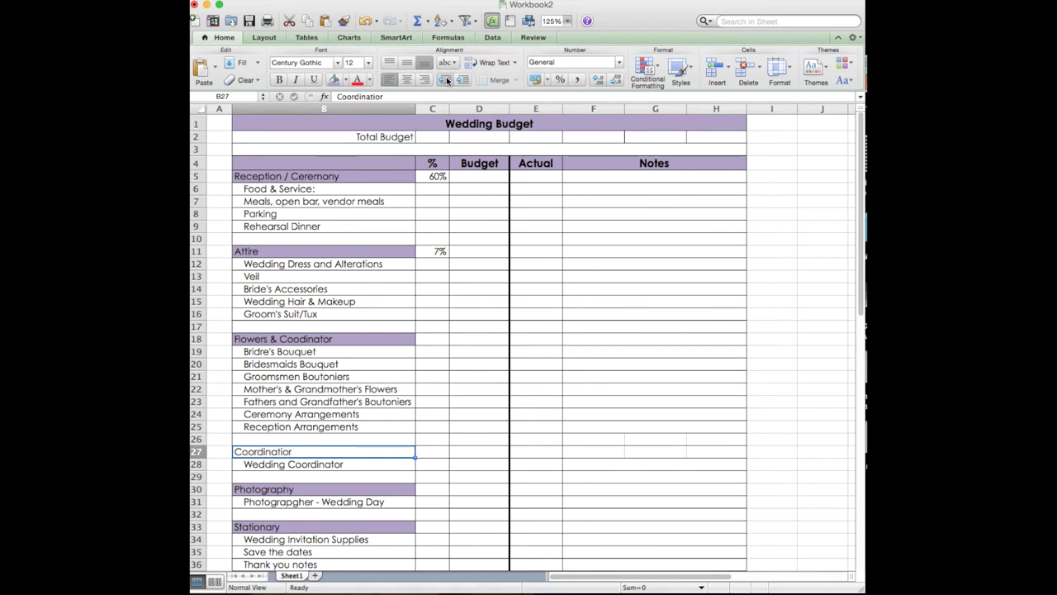
left_click(333, 79)
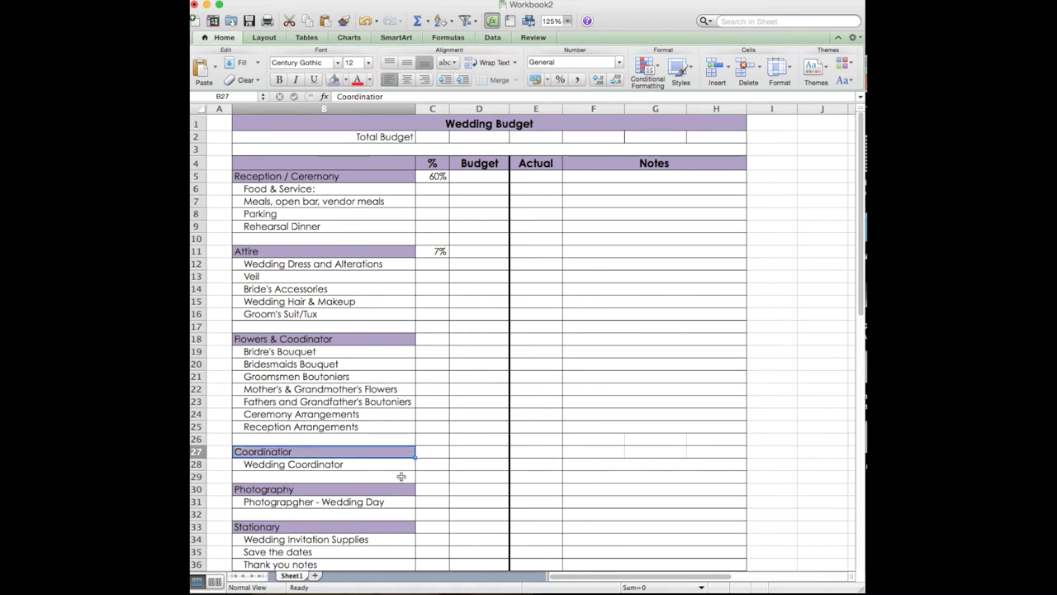
left_click(439, 342)
Shorten the 'Flowers & Coodinator' heading to 'Flowers'
left_click(314, 341)
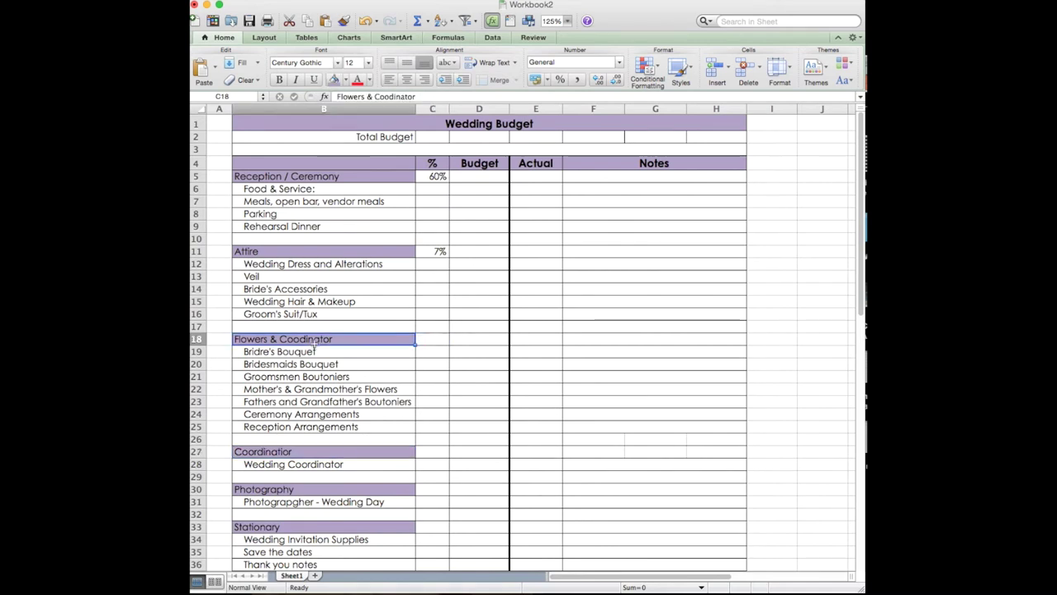
left_click_drag(416, 97, 365, 97)
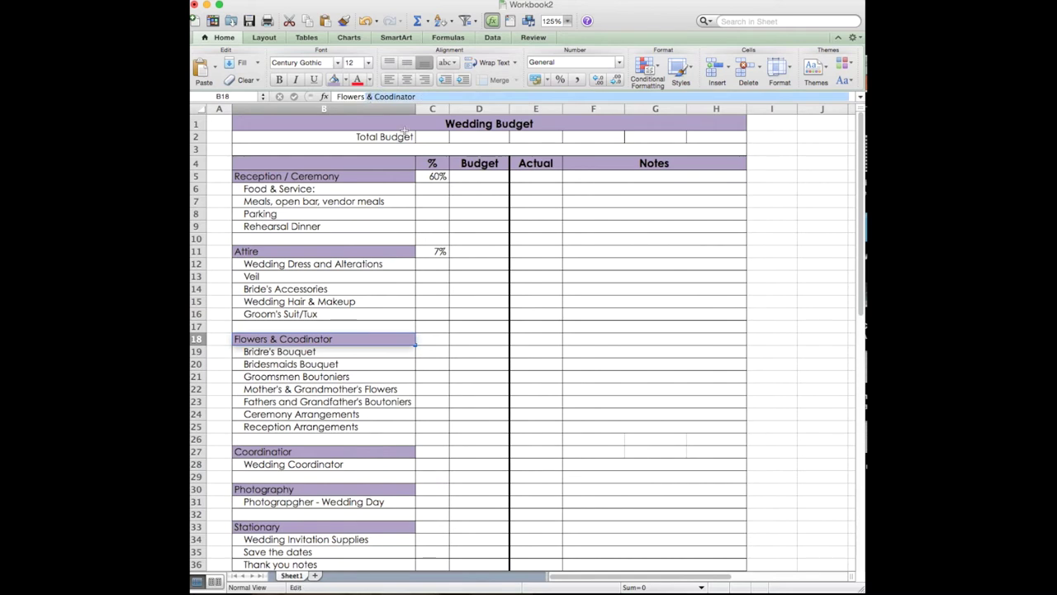
key("BackSpace")
scroll(443, 348, "down", 1)
left_click(443, 347)
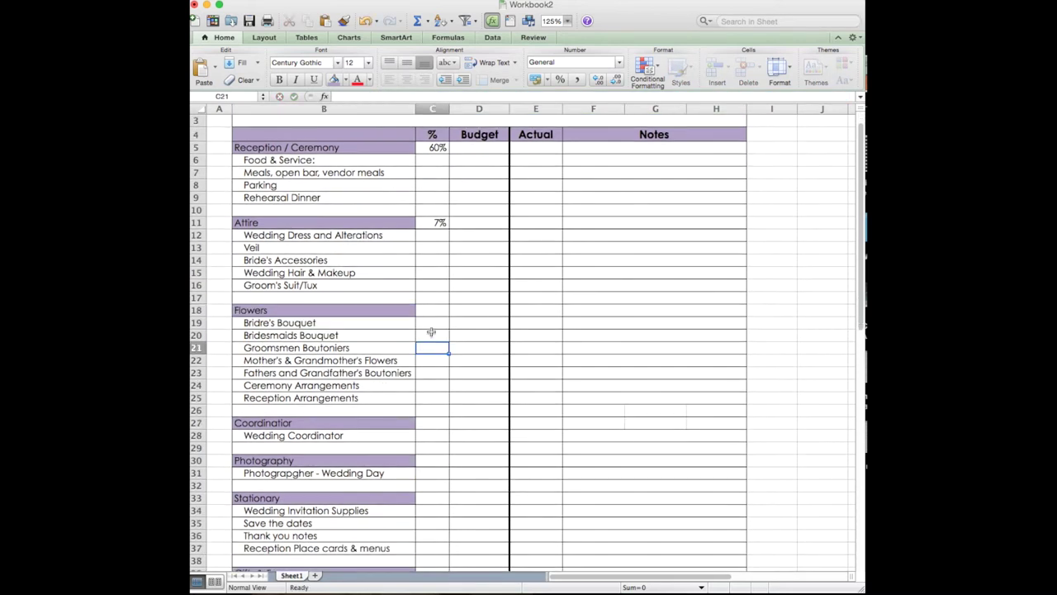
Set Flowers' percentage in C18 to 7.5% with one decimal place
left_click(432, 313)
type("7.5")
key("Return")
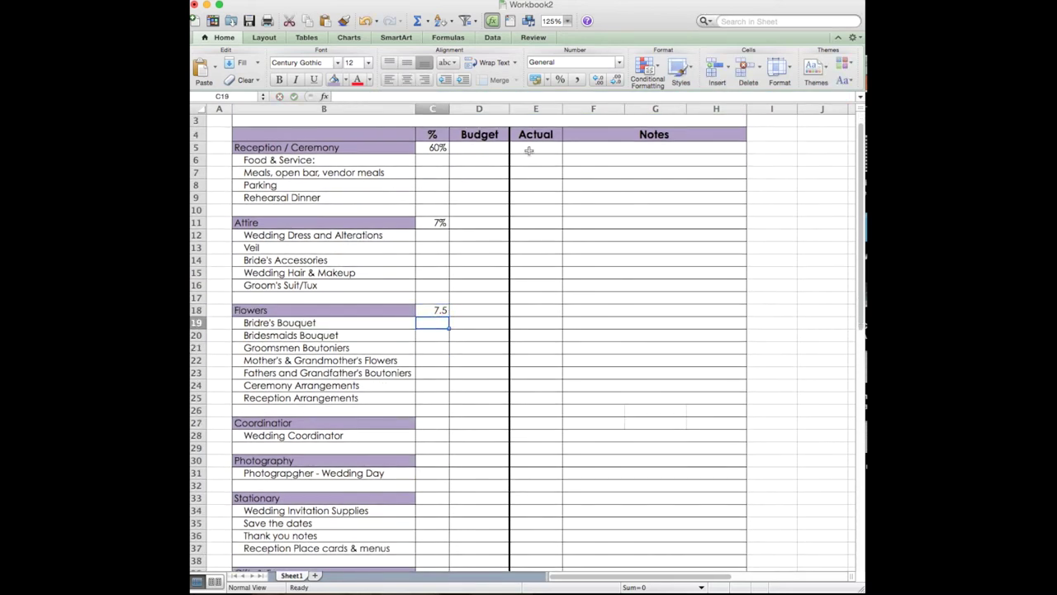
left_click(441, 313)
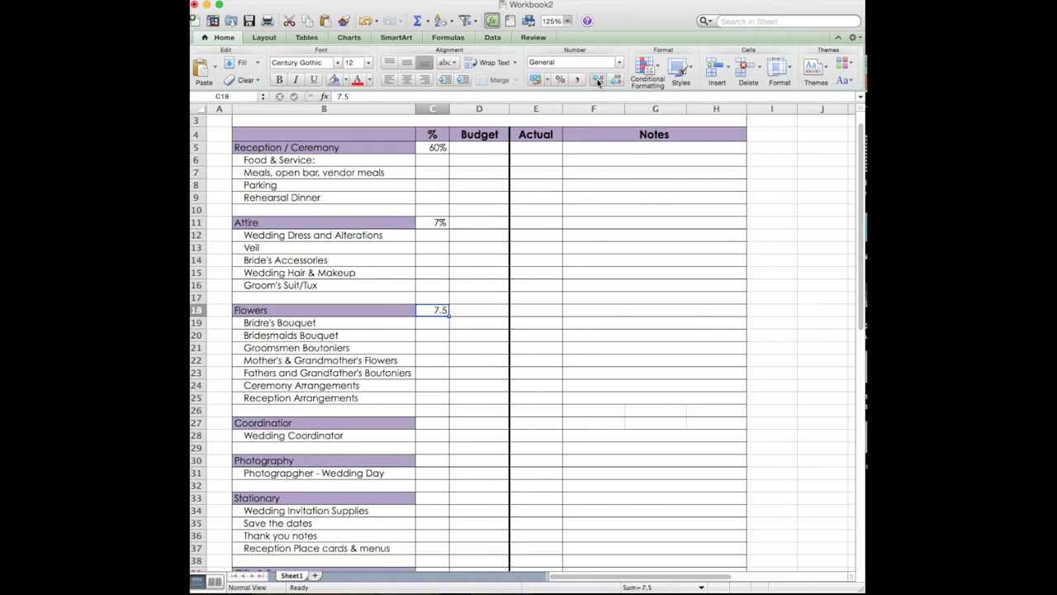
left_click(562, 83)
type("7.5")
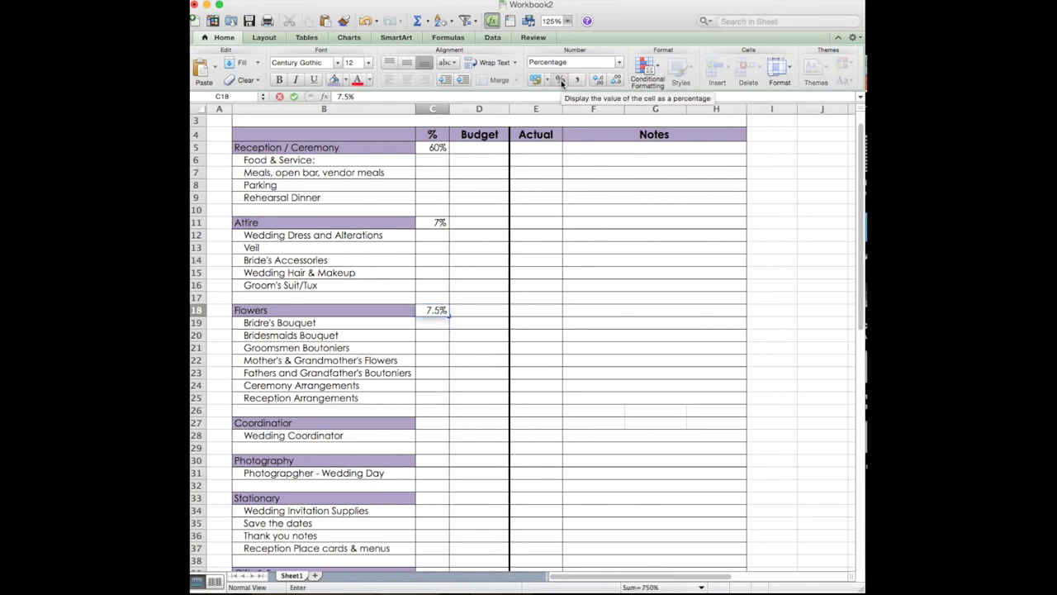
key("Return")
left_click(435, 311)
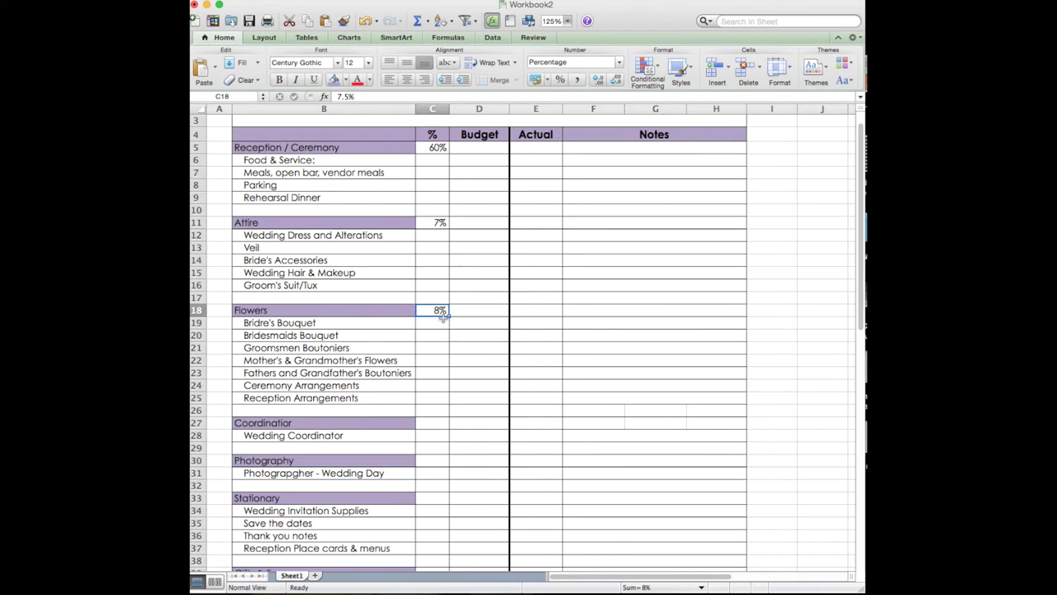
left_click(600, 84)
Set Coordinator's percentage in C27 to 5.8% with one decimal
left_click(437, 426)
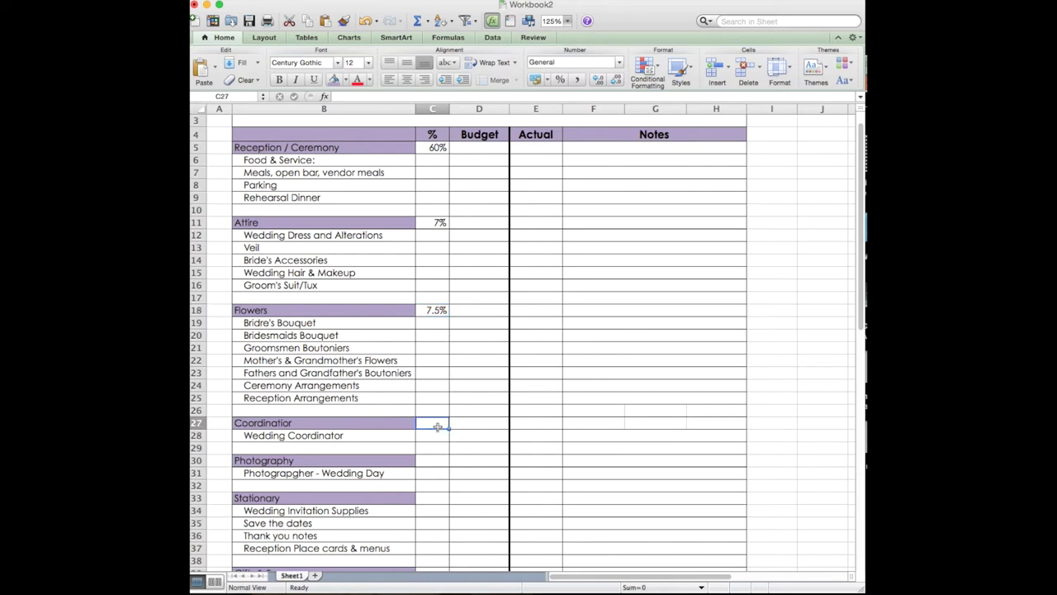
type("5.8")
key("Return")
left_click(437, 425)
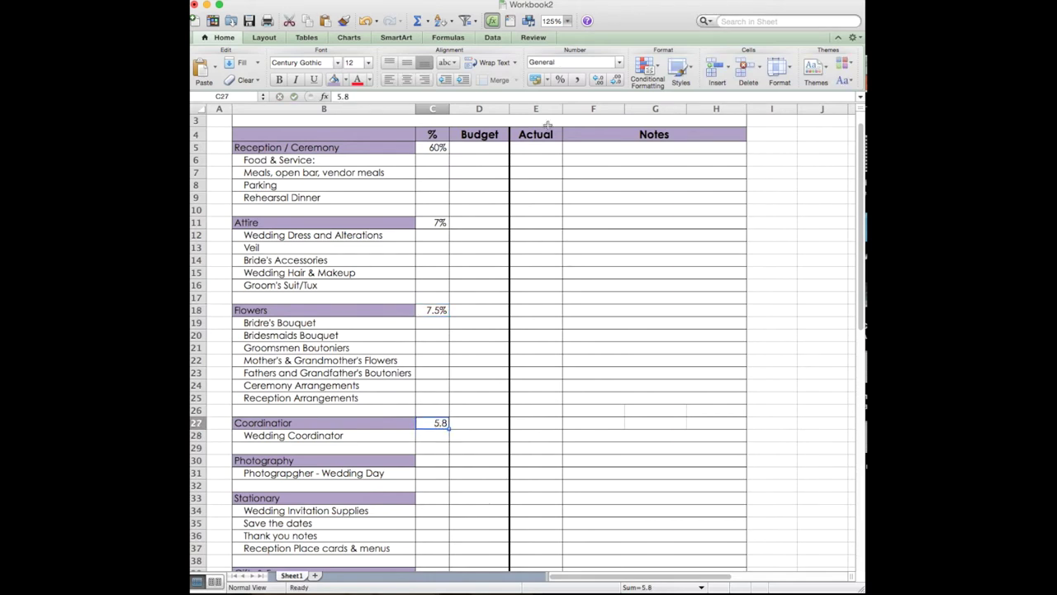
left_click(560, 80)
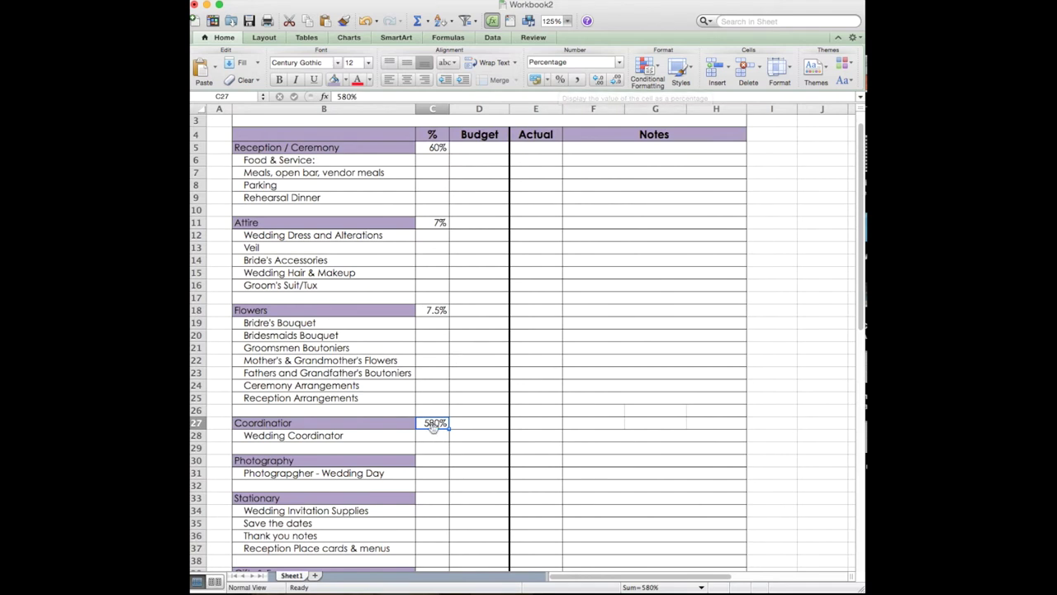
type("5.8")
key("Return")
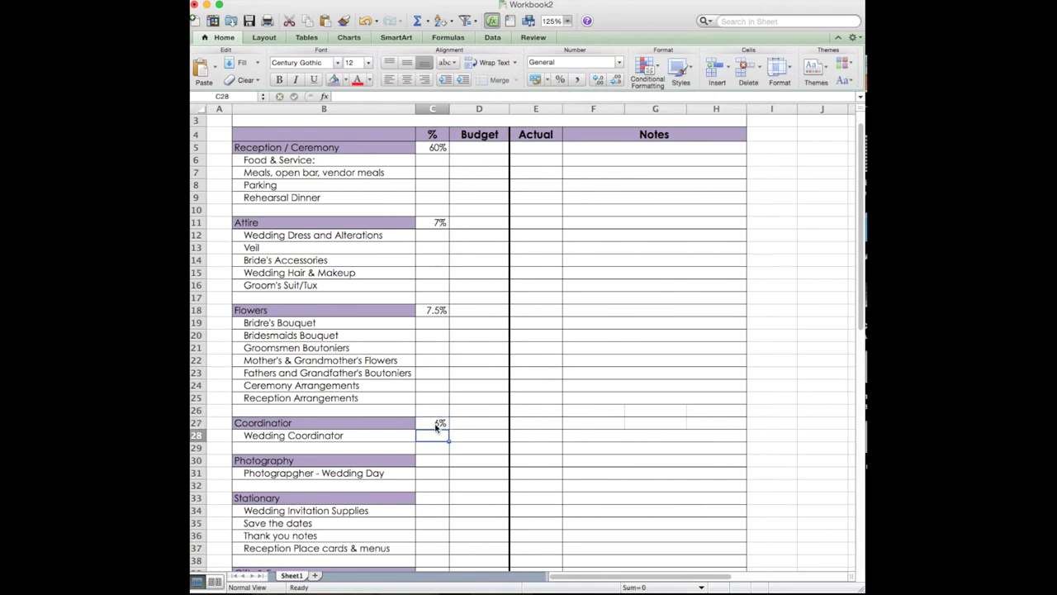
left_click(437, 425)
left_click(598, 79)
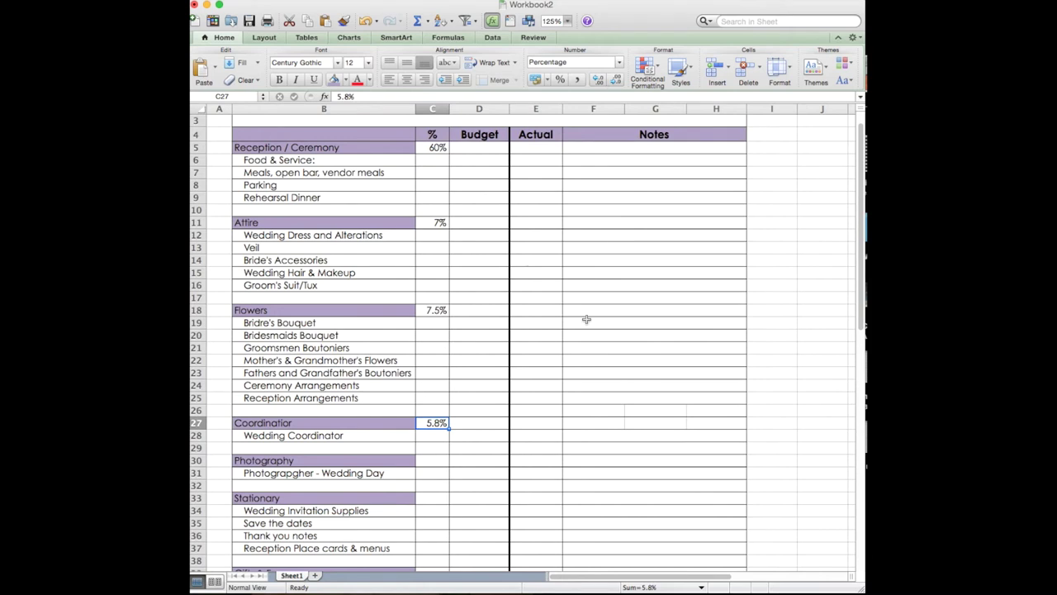
Set Photography's percentage in C30 to 9.8% with one decimal
left_click(436, 460)
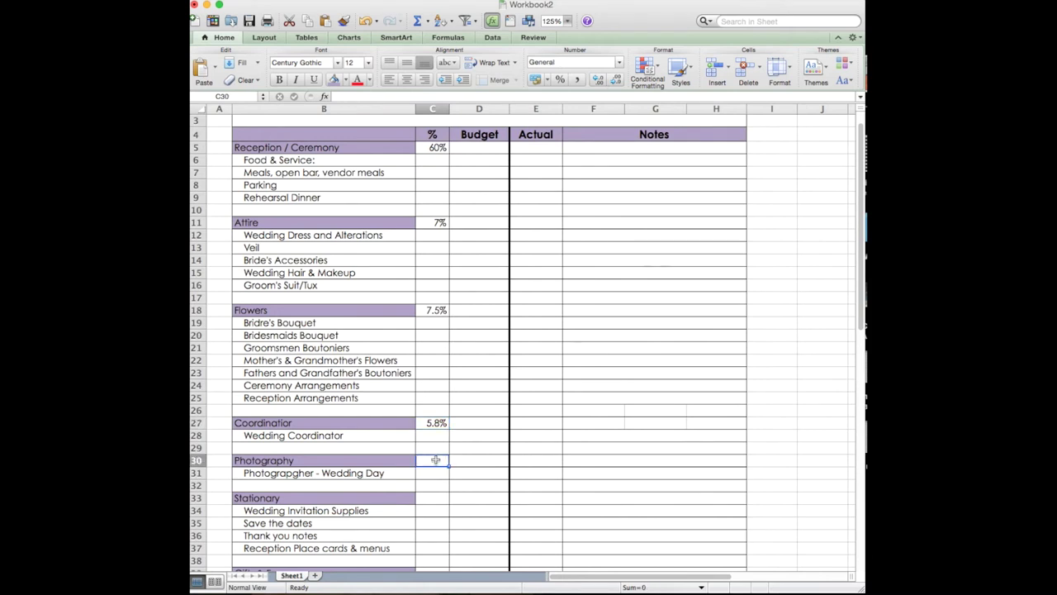
type("9.8")
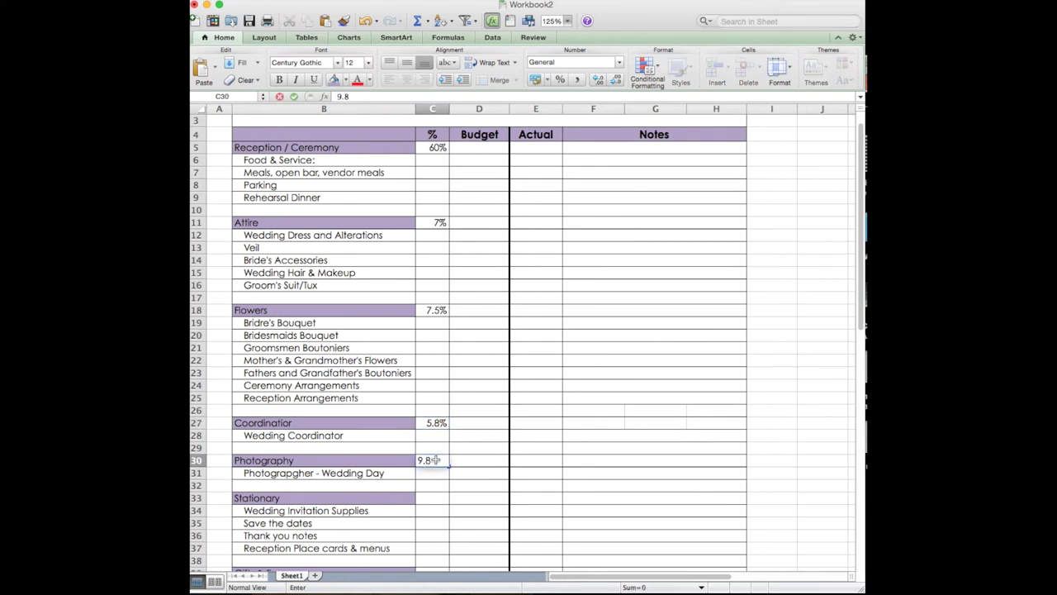
key("Return")
left_click(436, 460)
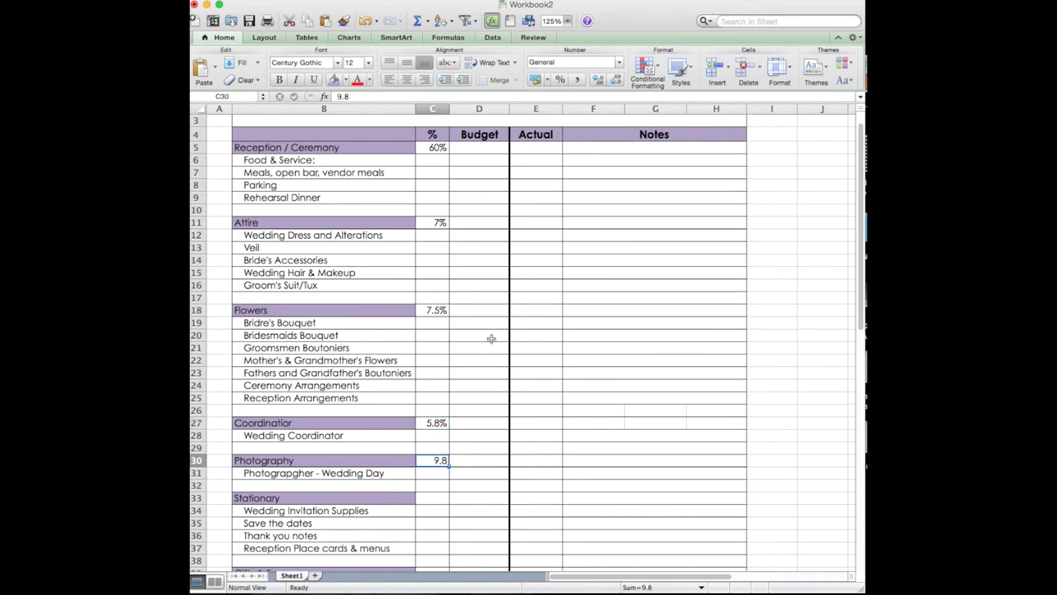
left_click(560, 80)
type("9.8")
key("Return")
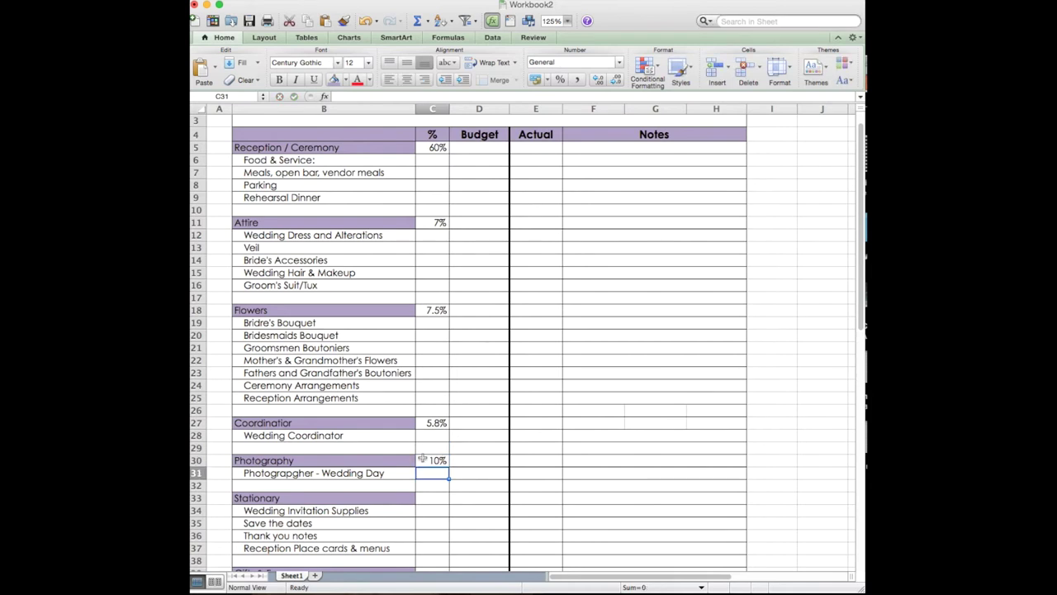
left_click(429, 460)
left_click(598, 83)
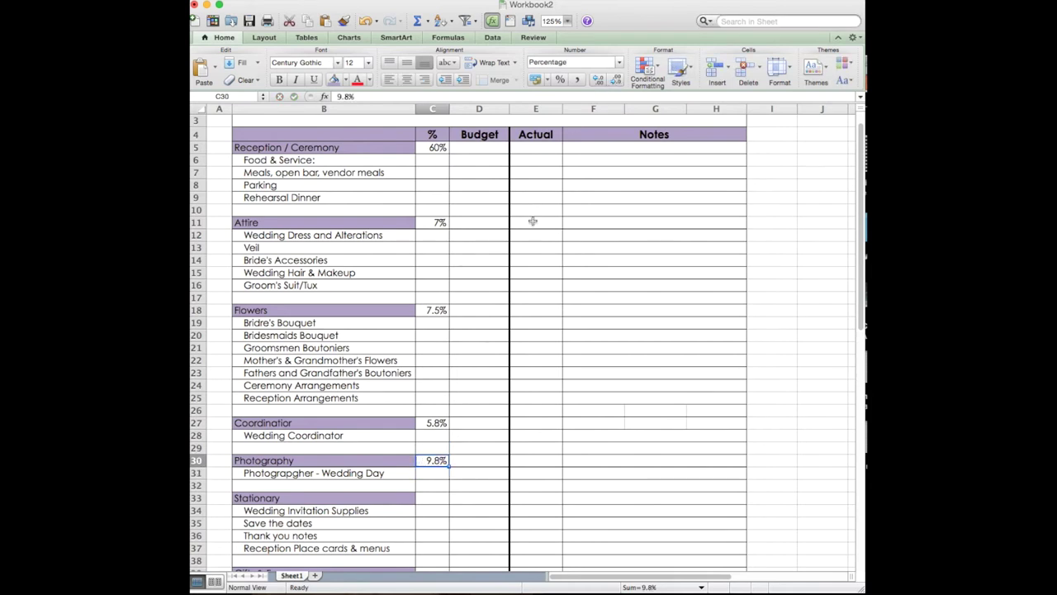
Set Stationary's percentage in C33 to 2%
left_click(427, 499)
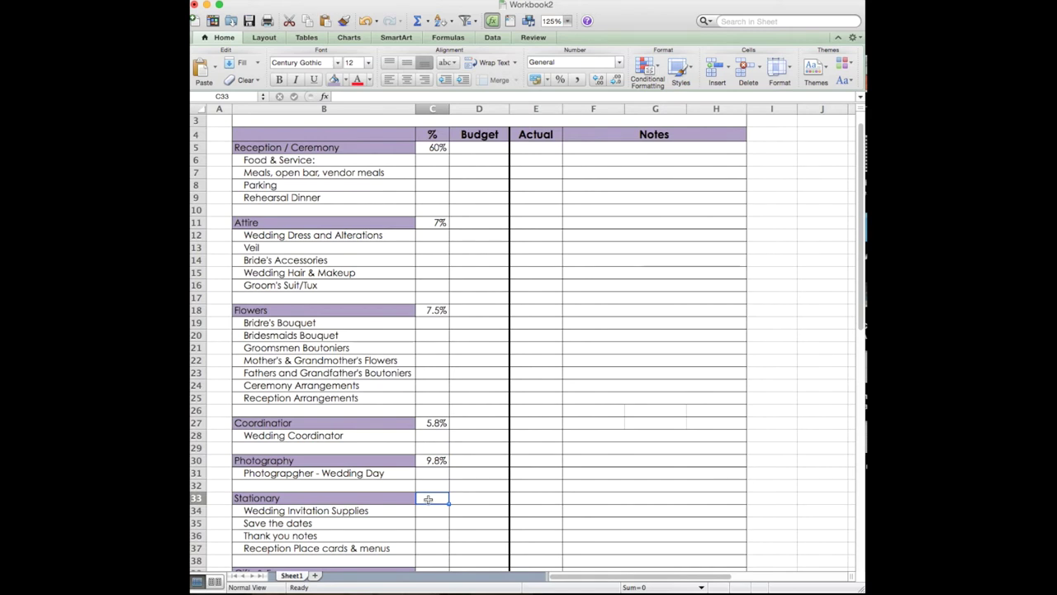
type("2")
key("Return")
left_click(428, 499)
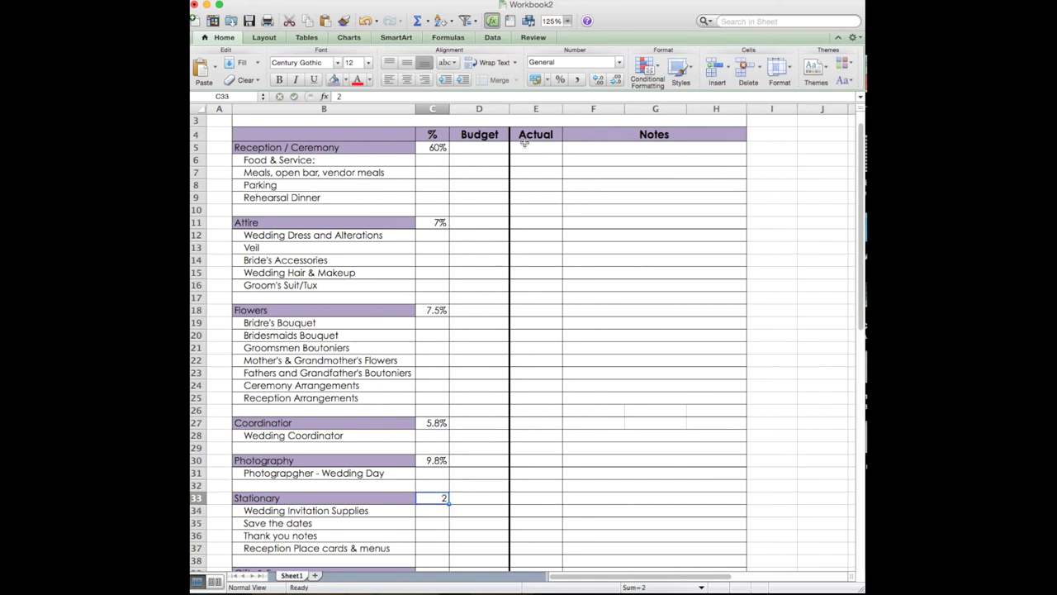
left_click(560, 79)
type("2")
key("Return")
Set Music's percentage in C43 to 1%, leaving Gifts & Favors blank
scroll(436, 438, "down", 1)
scroll(436, 436, "down", 3)
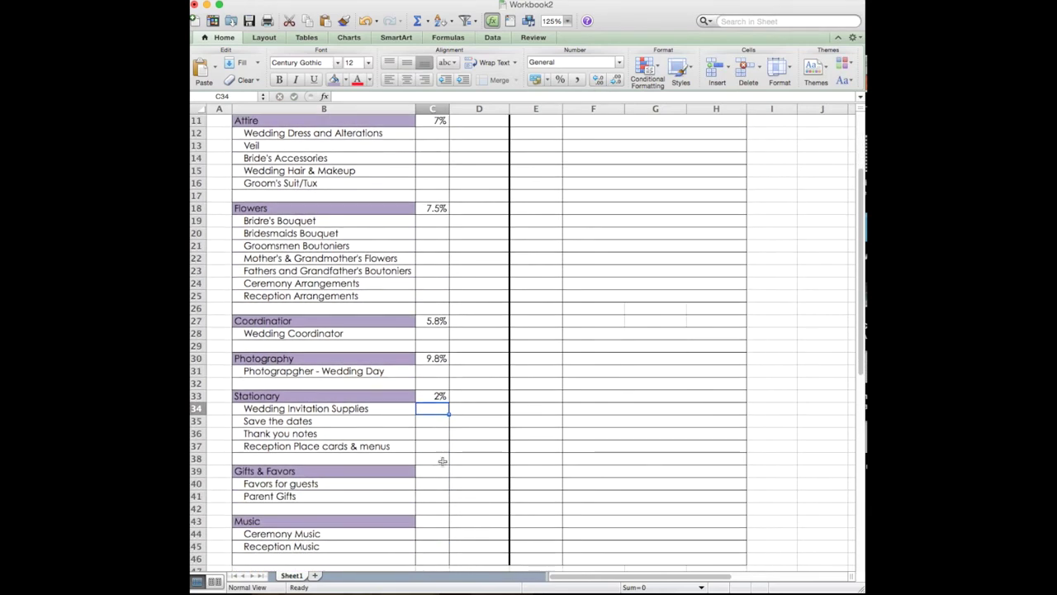
left_click(429, 475)
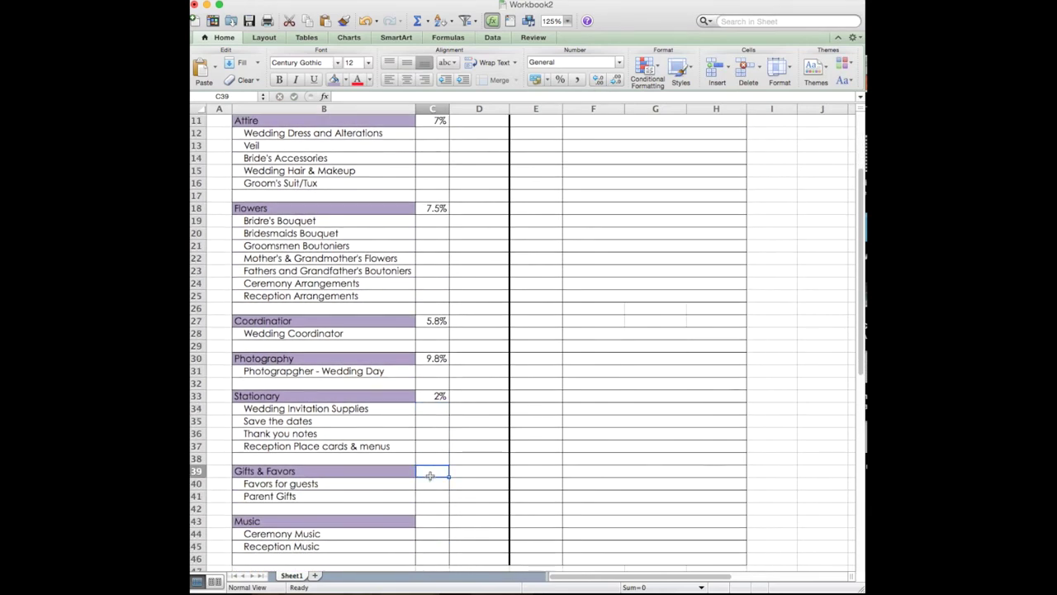
type("1")
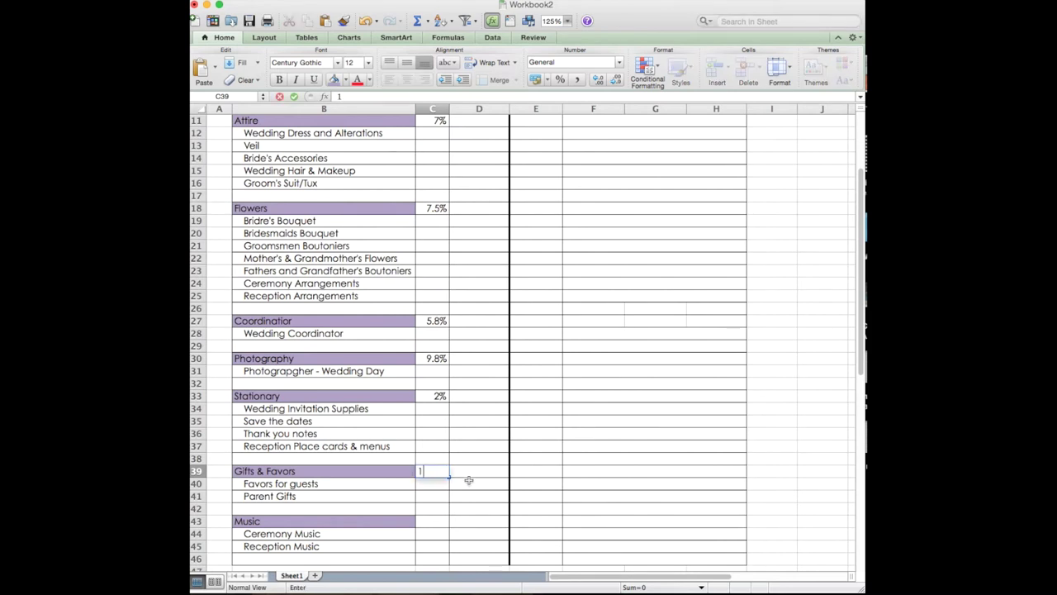
key("BackSpace")
left_click(436, 522)
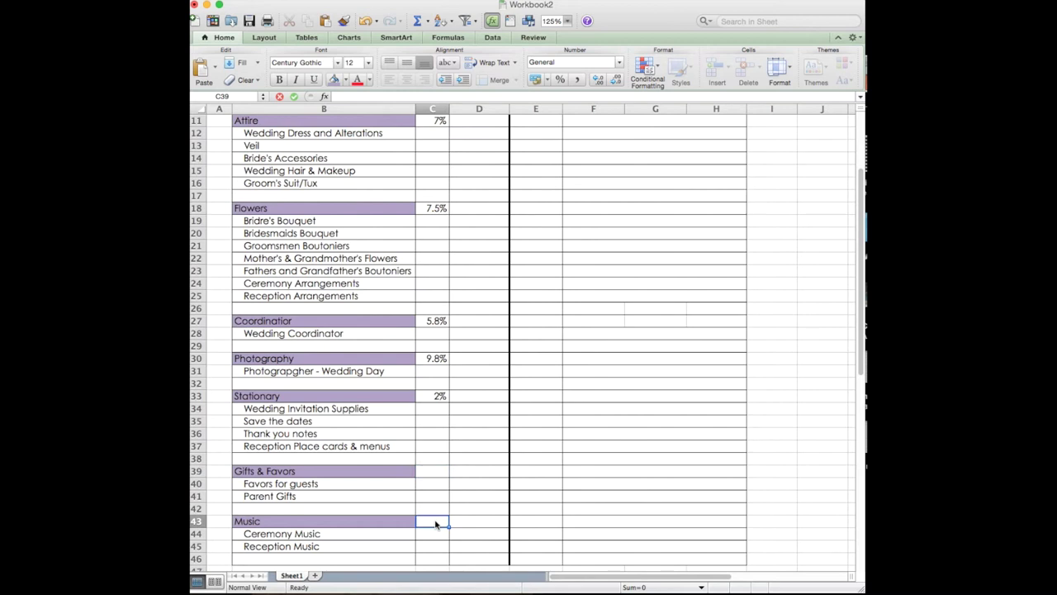
type("1")
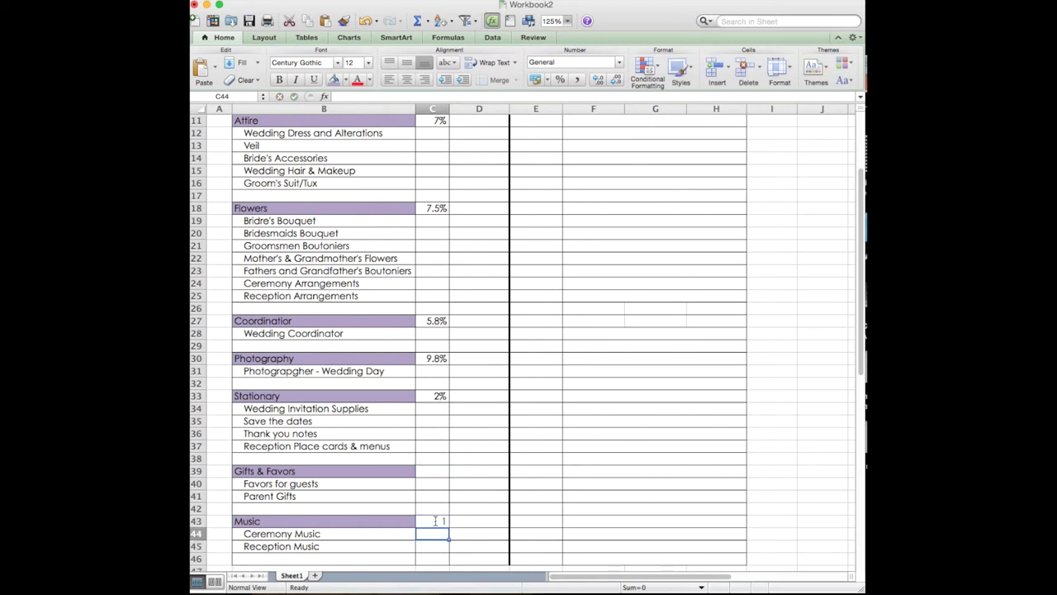
left_click(436, 521)
left_click(560, 79)
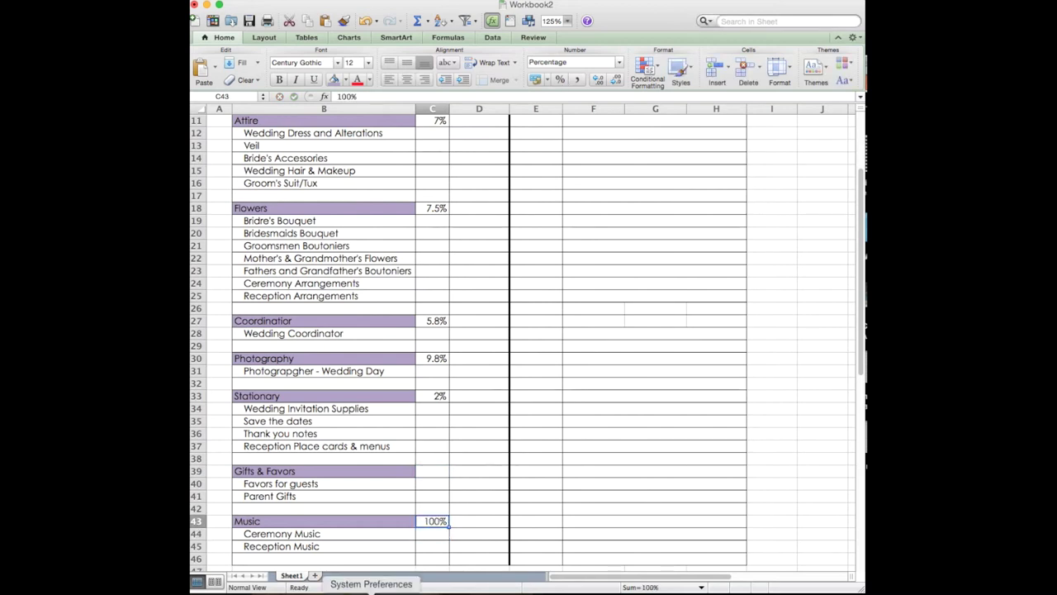
type("1")
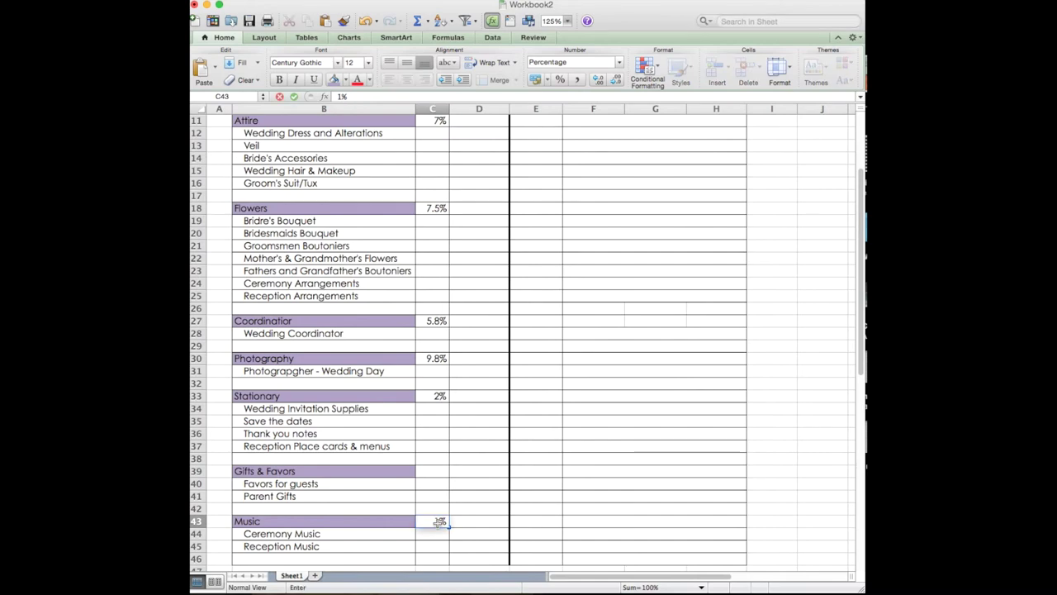
key("Return")
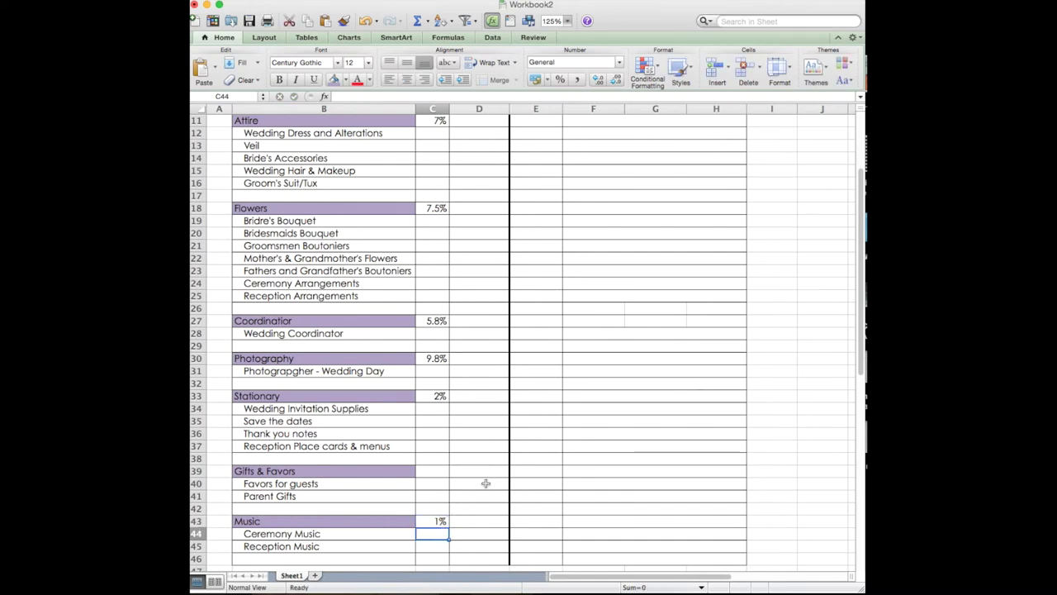
scroll(486, 483, "down", 5)
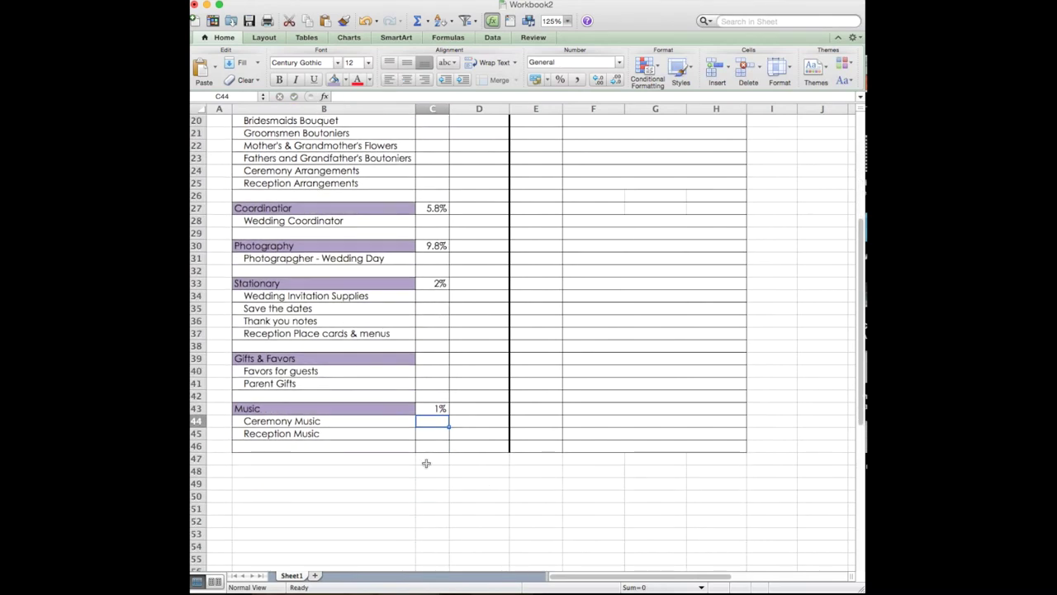
left_click(427, 461)
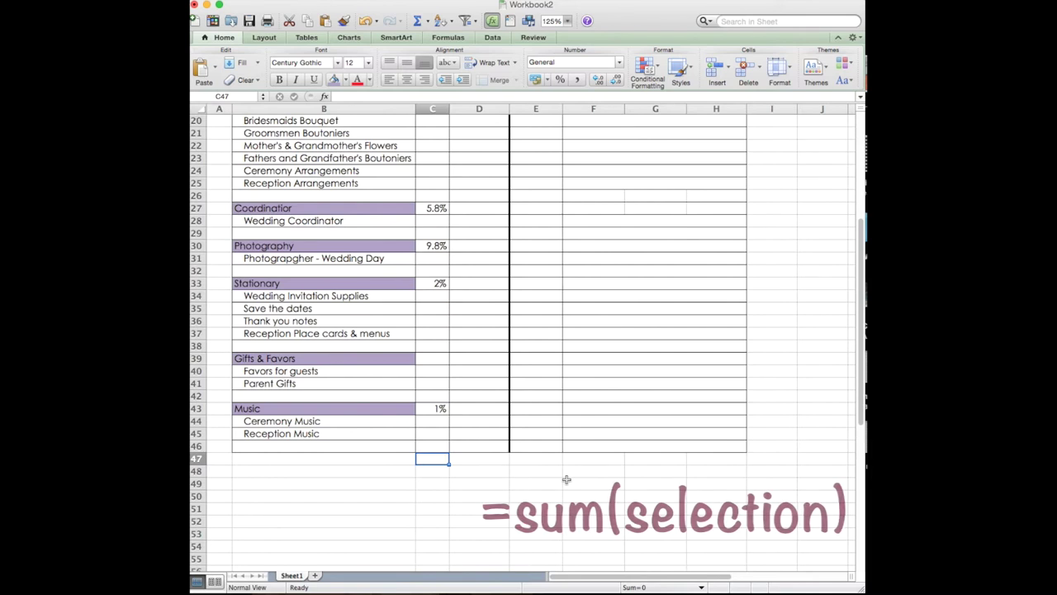
Enter =SUM(C5:C46) in C47 to total the % column, giving 93%
type("=sum")
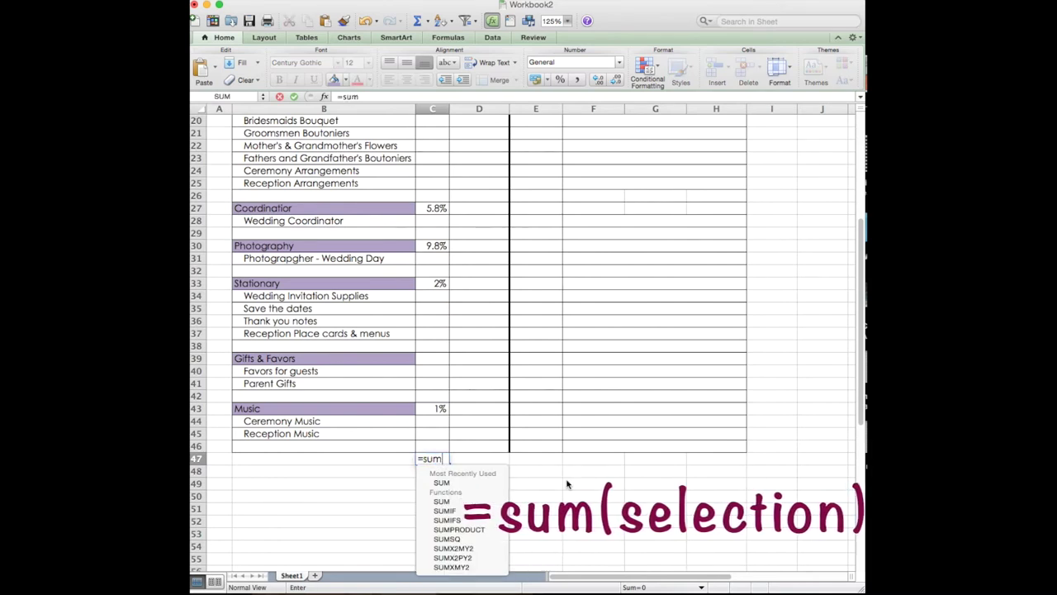
type("(")
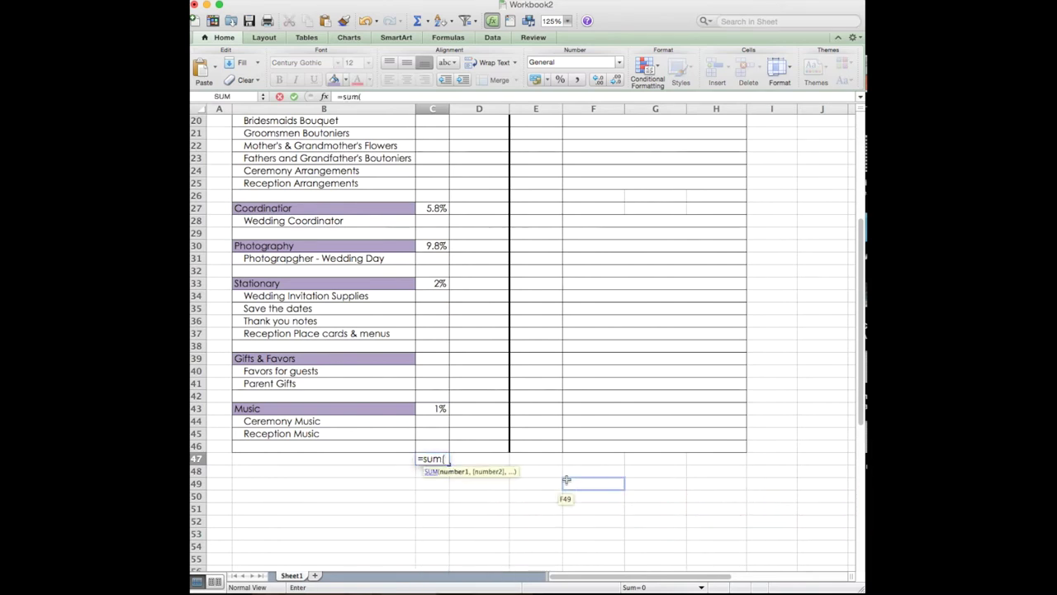
left_click_drag(433, 446, 431, 176)
key("Return")
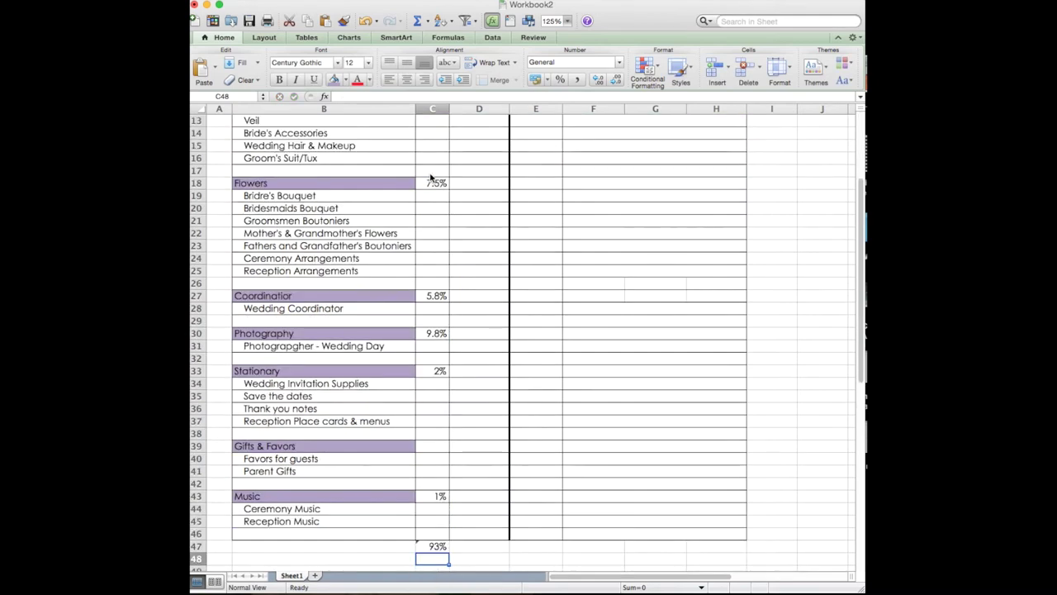
scroll(565, 469, "down", 3)
left_click(429, 484)
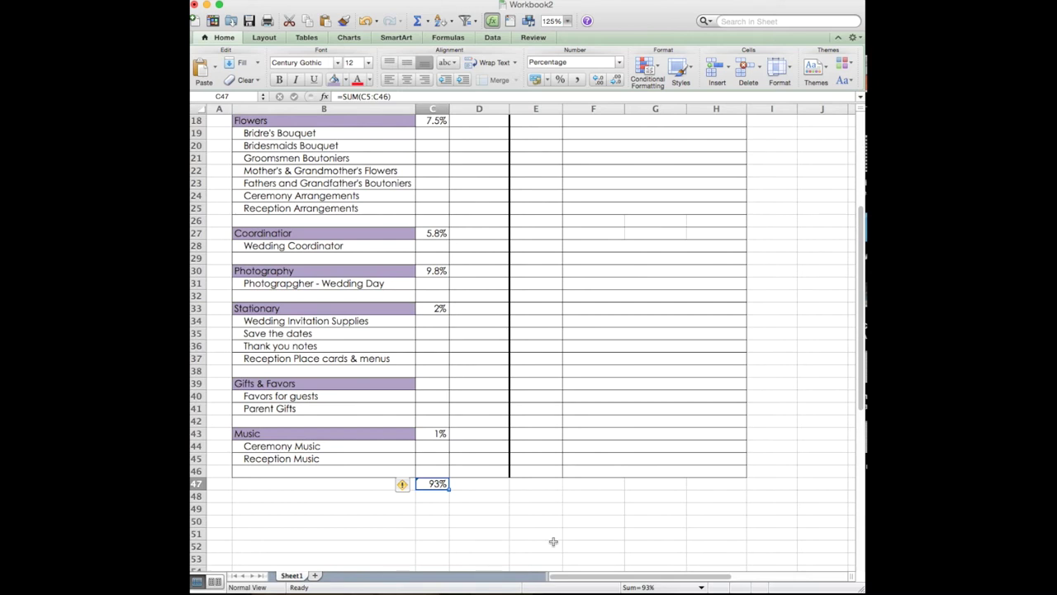
left_click(429, 435)
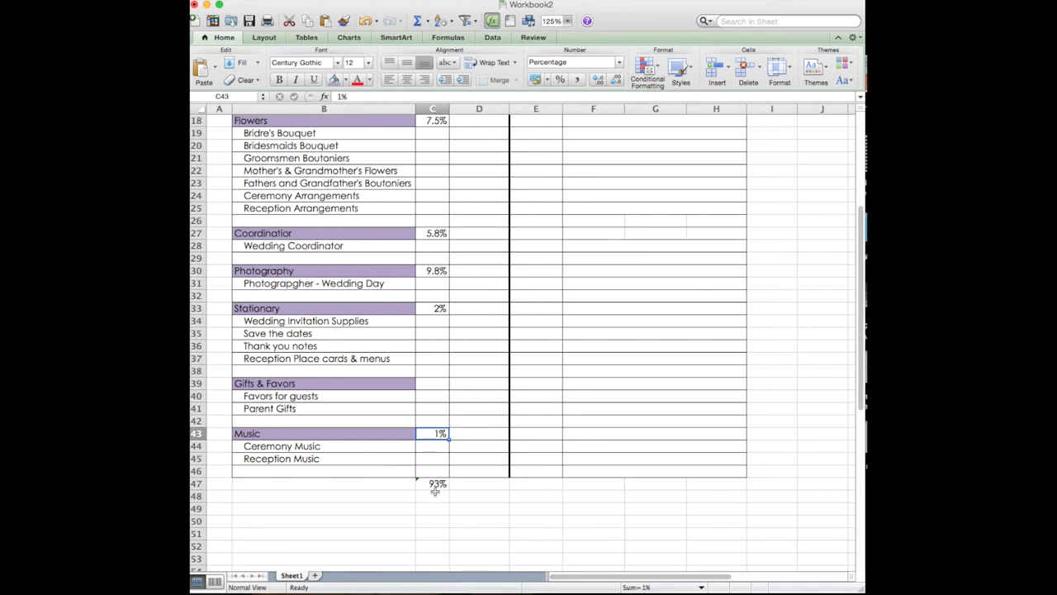
left_click(441, 386)
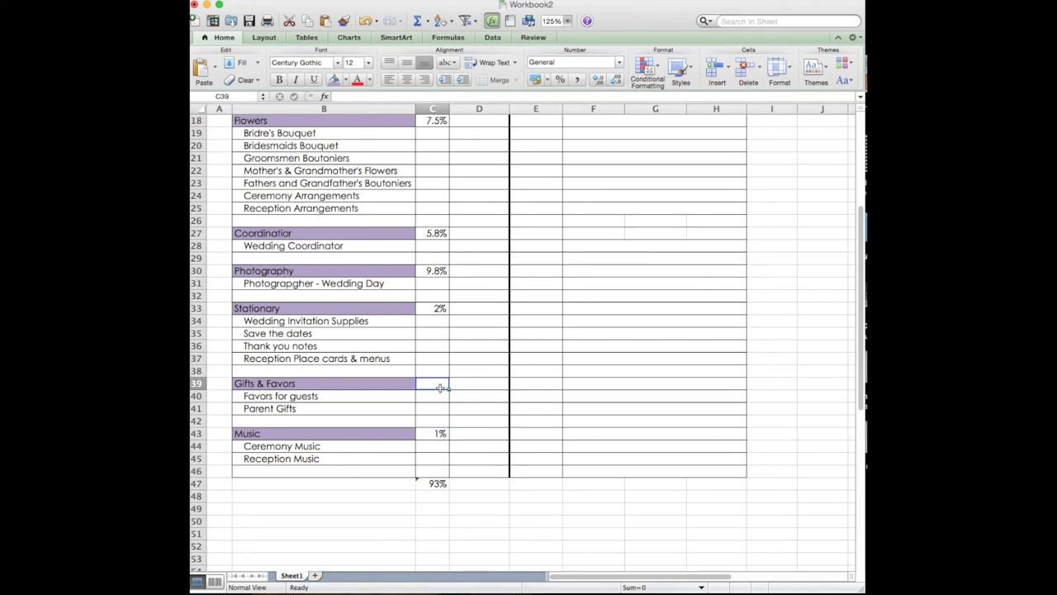
Enter 1 in Gifts & Favors cell C39 with Percent Style so it reads 1%
type("1")
key("Return")
left_click(440, 387)
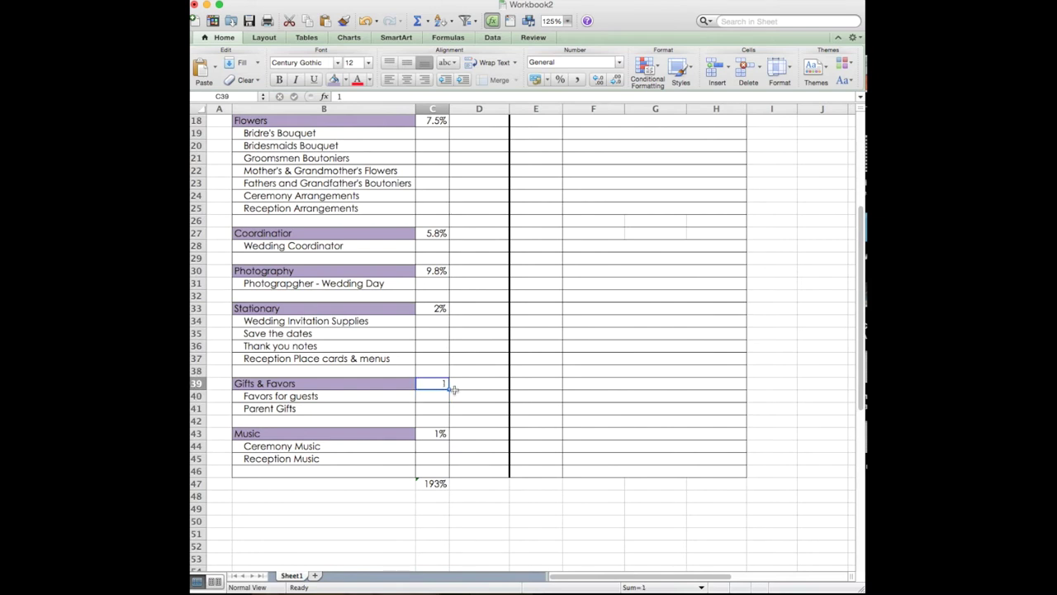
left_click(561, 79)
type("1")
key("Return")
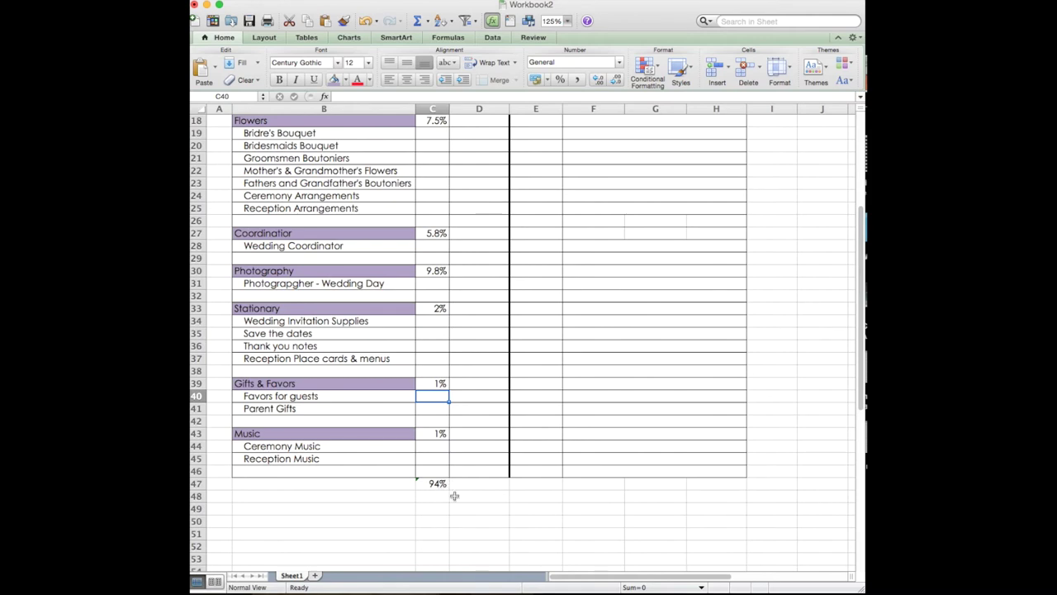
scroll(524, 469, "up", 4)
scroll(524, 470, "up", 2)
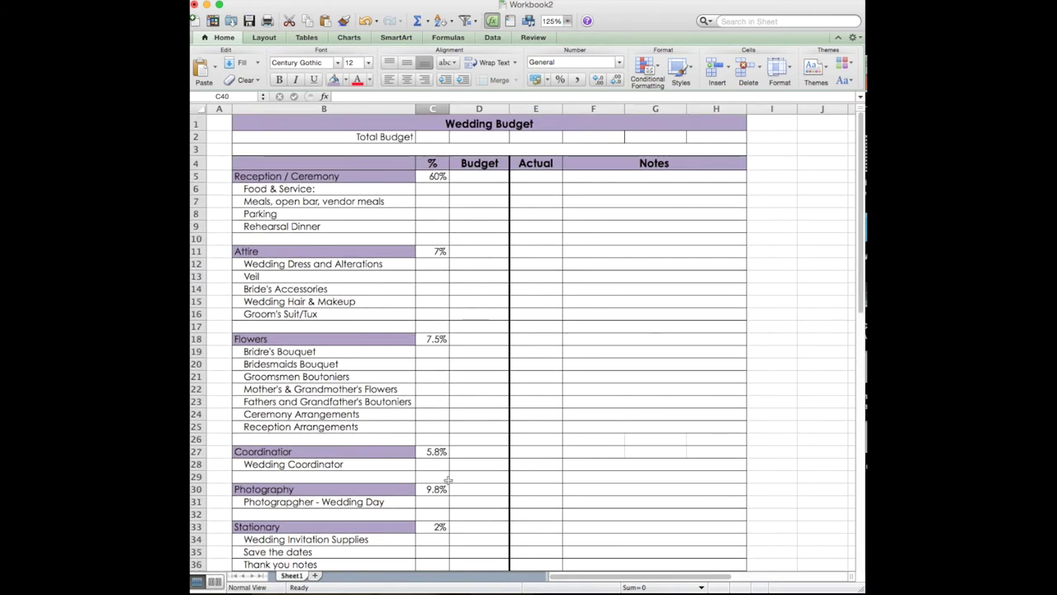
Enter 20000 in Total Budget cell D2 and apply Accounting format to show $20,000.00
left_click(479, 138)
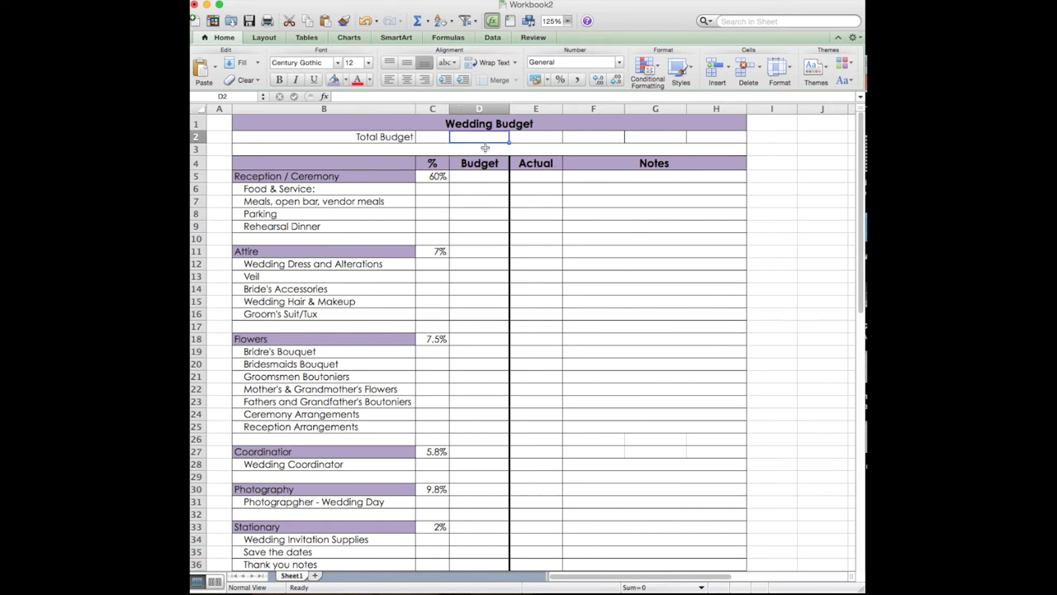
type("20000")
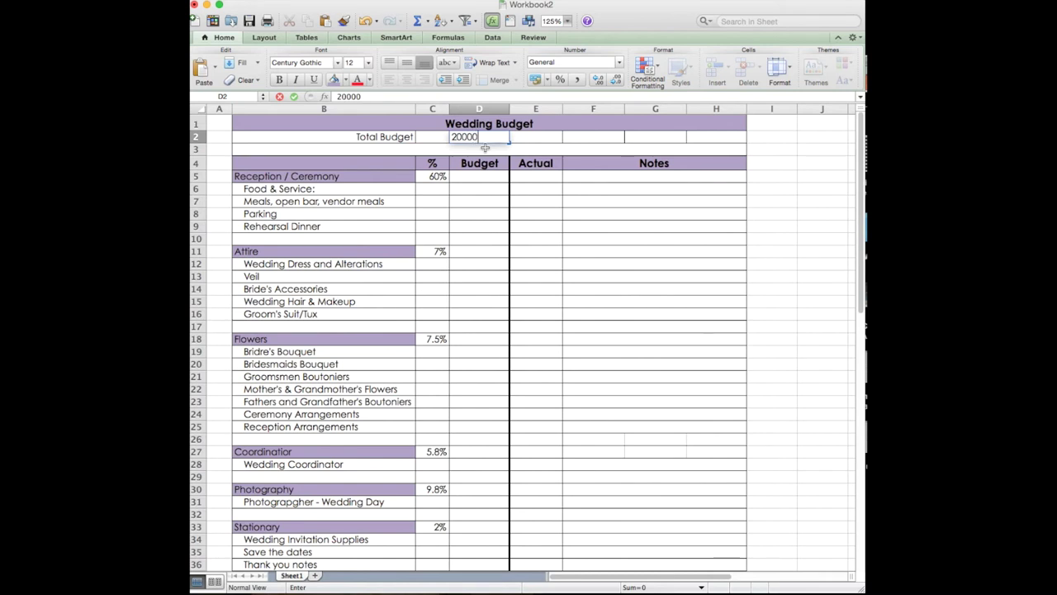
key("Return")
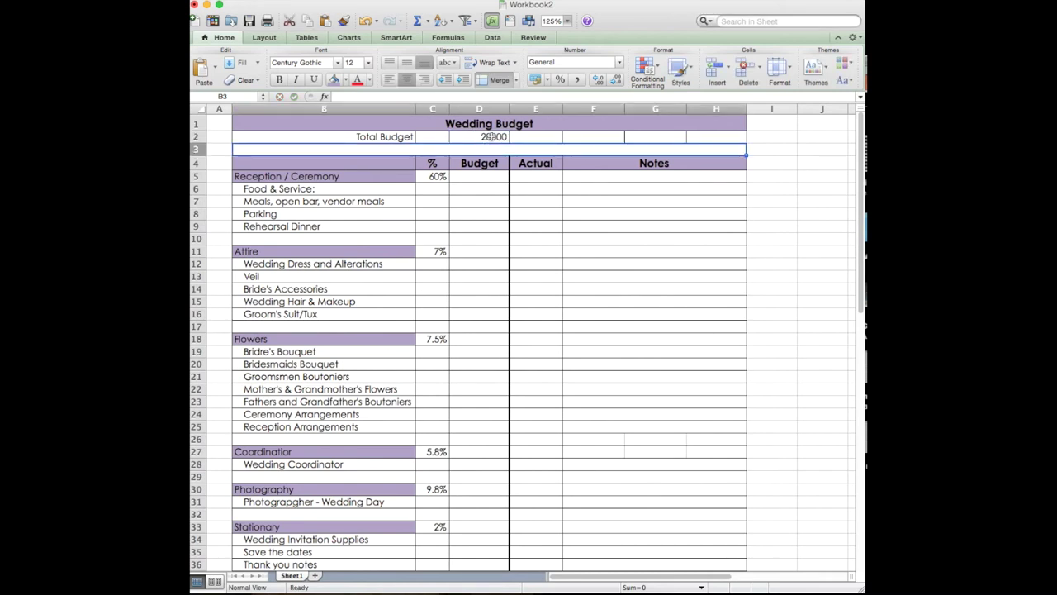
left_click(487, 137)
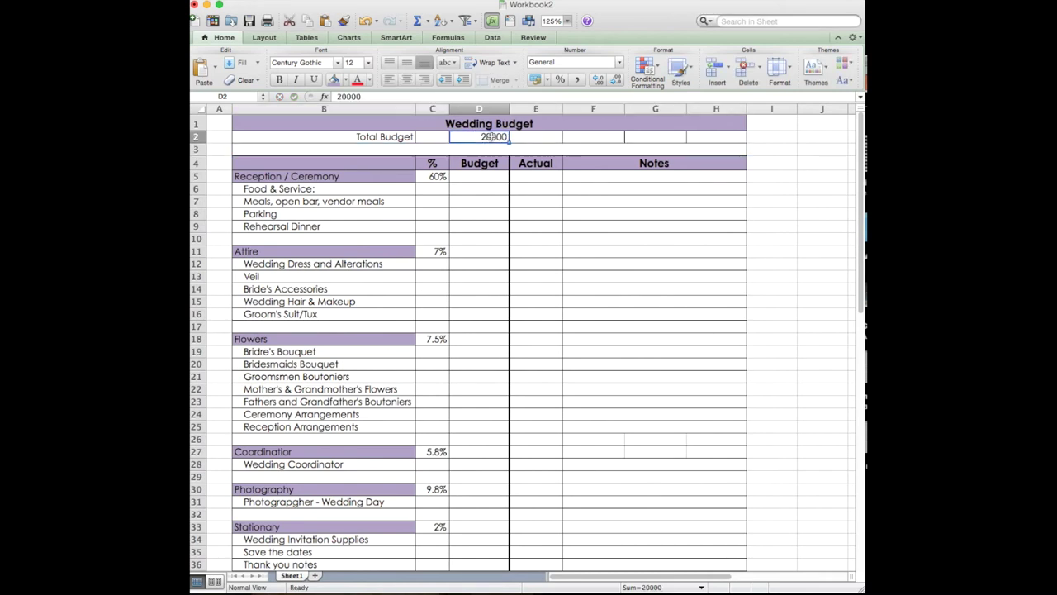
left_click(547, 80)
left_click(535, 81)
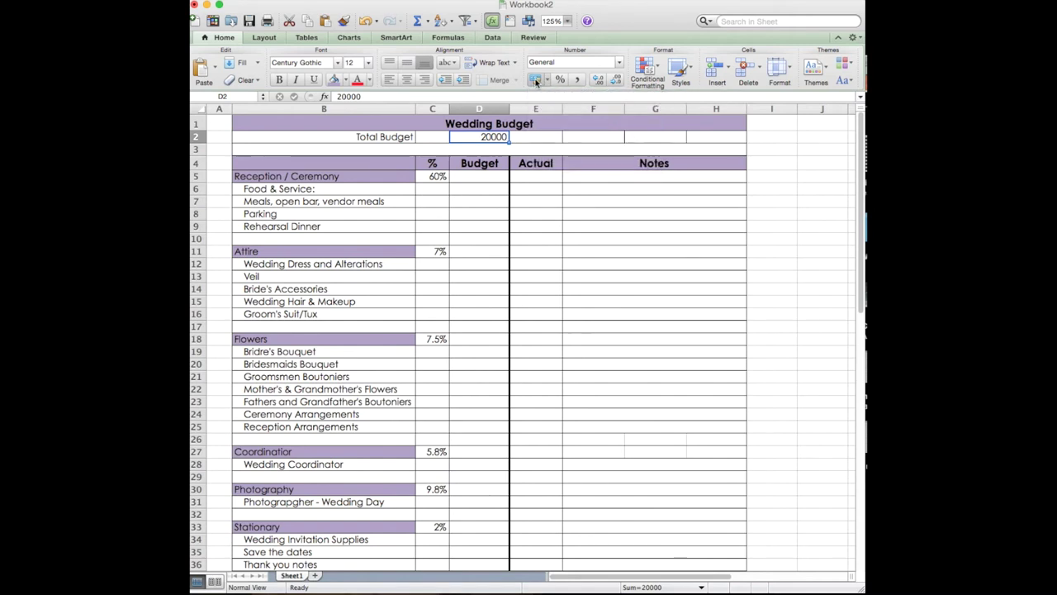
left_click(535, 83)
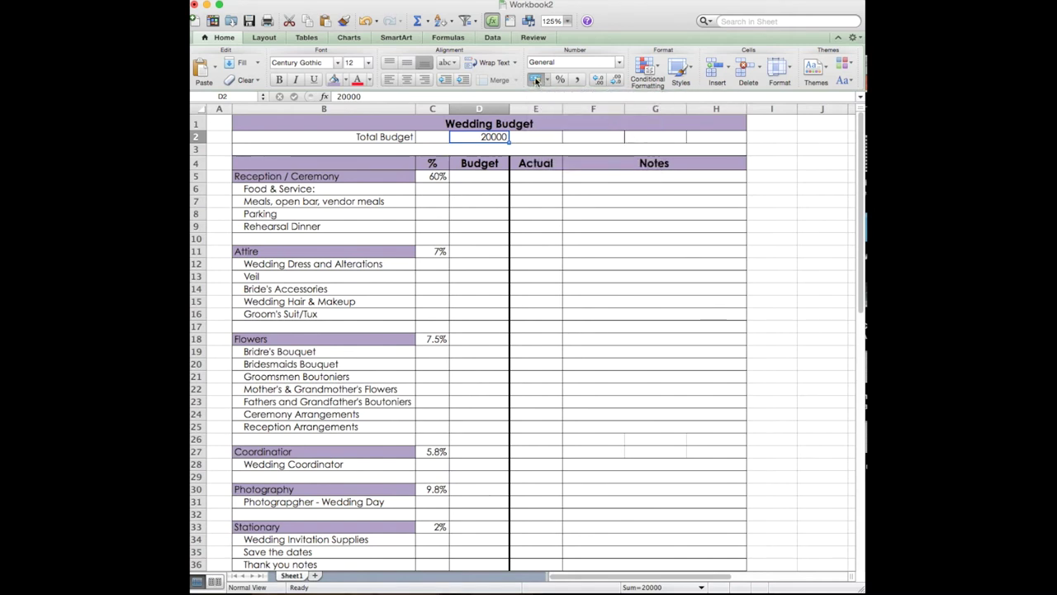
left_click(569, 239)
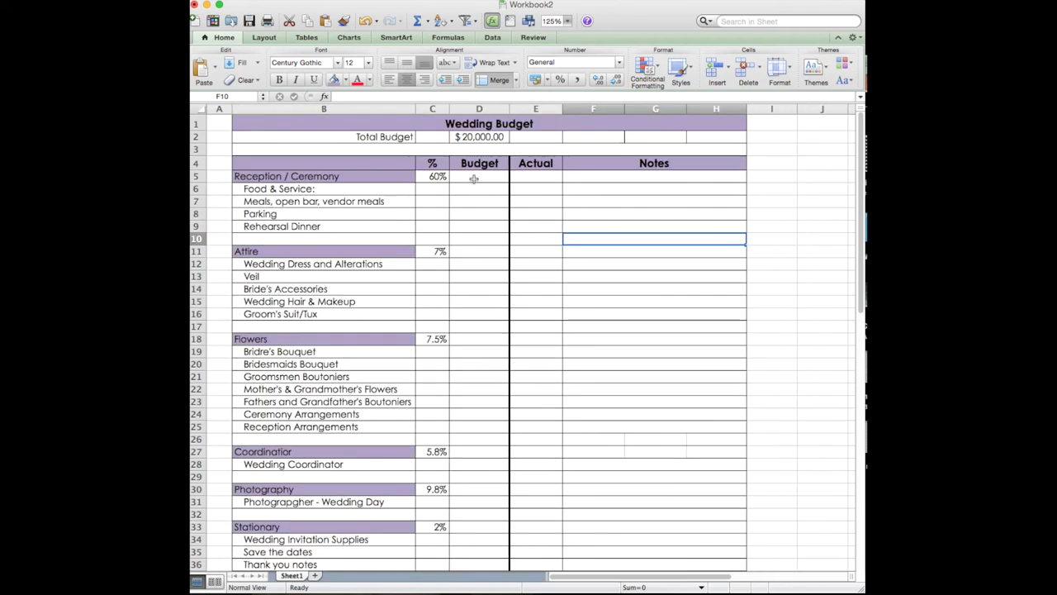
left_click(472, 178)
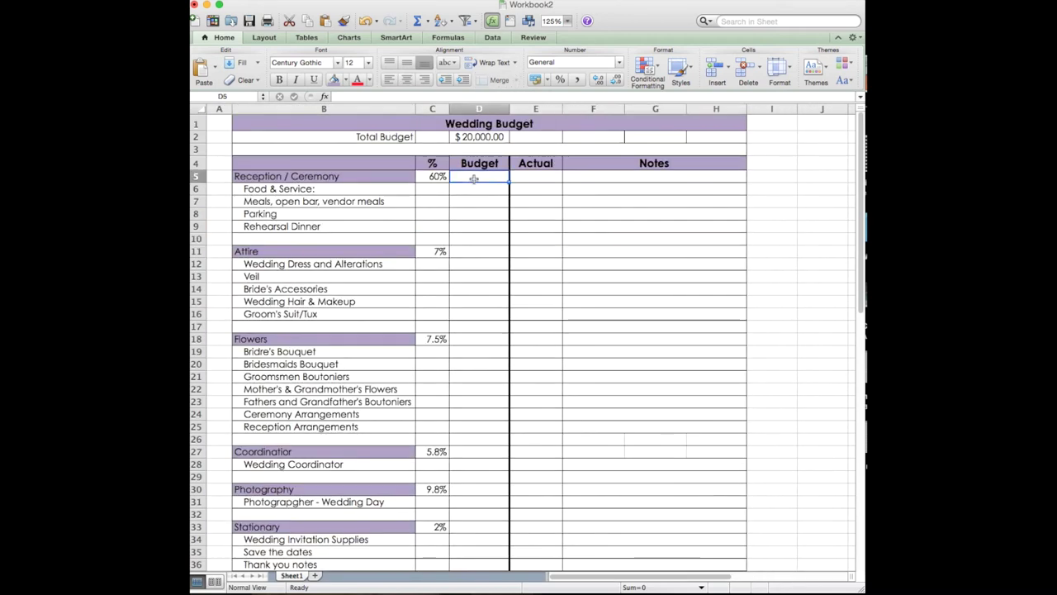
Enter =D2*C5 in D5 for the Reception / Ceremony budget of $12,000.00
type("=")
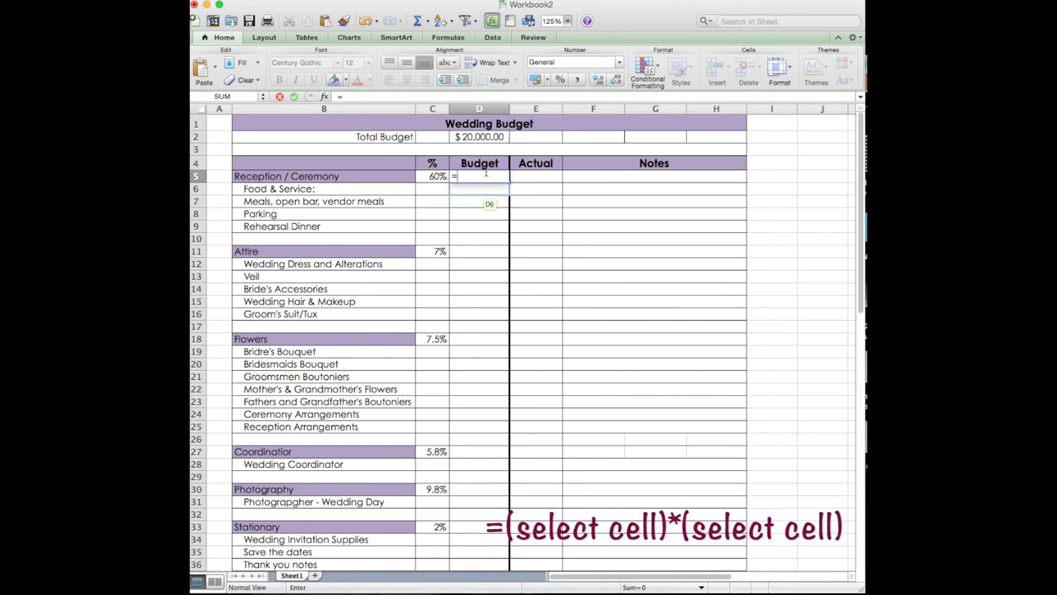
left_click(486, 140)
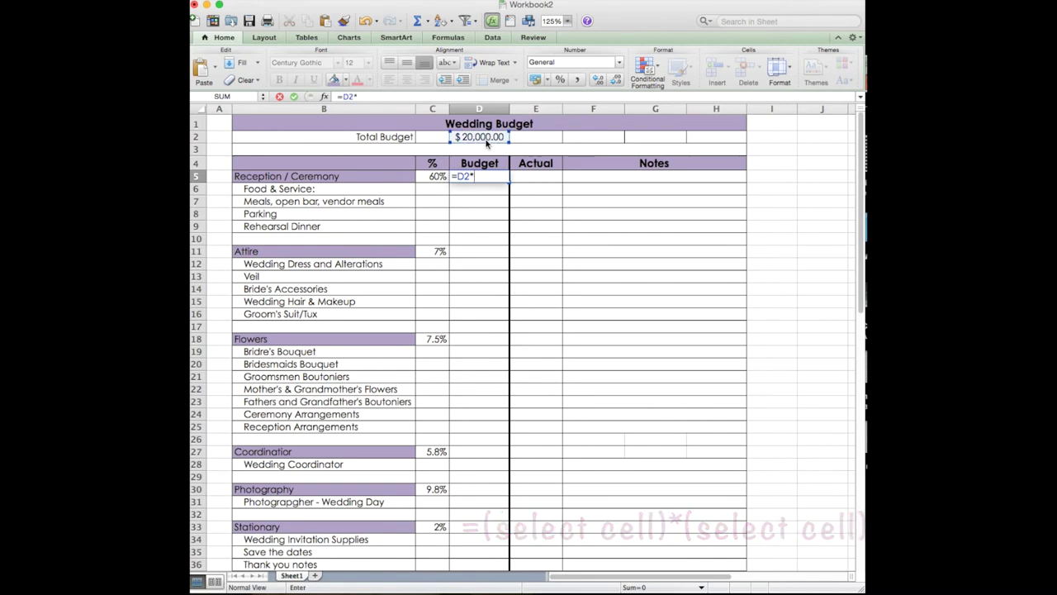
type("*")
left_click(433, 177)
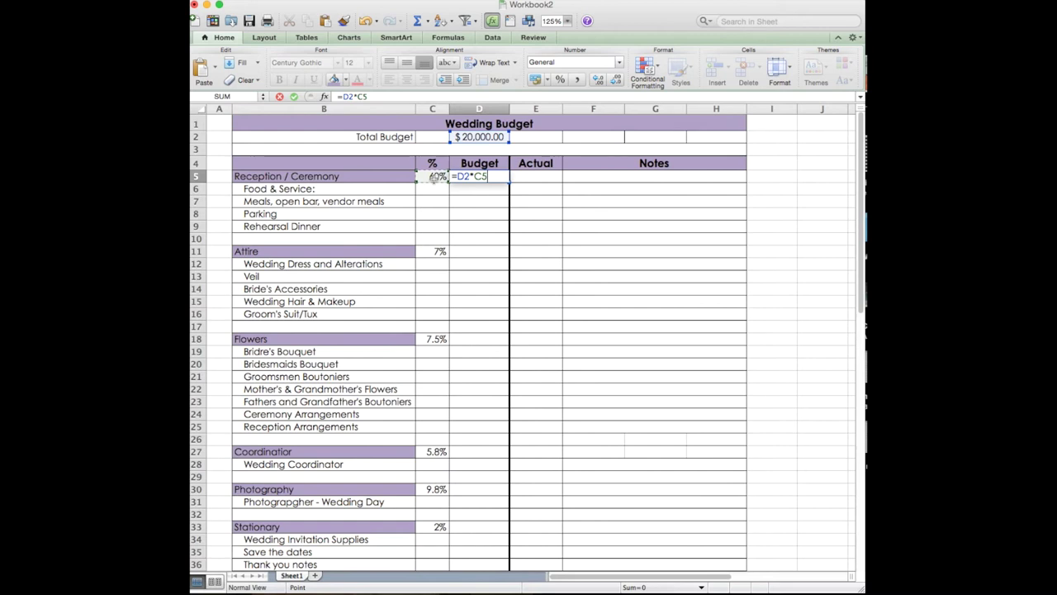
key("Return")
key("Up")
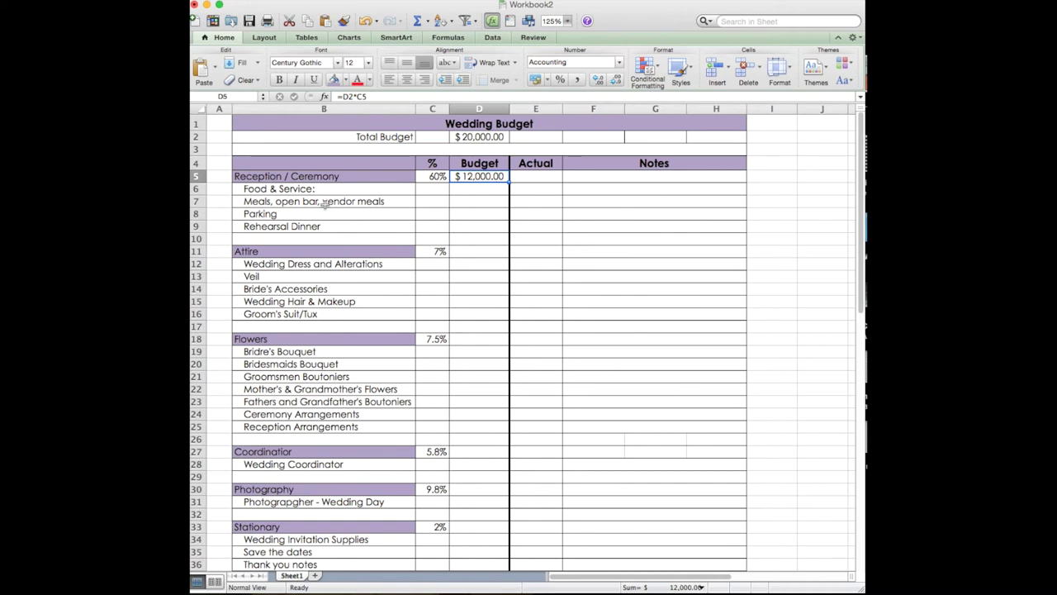
Enter =D2*C11 in D11 for the Attire budget of $1,400.00
left_click(474, 250)
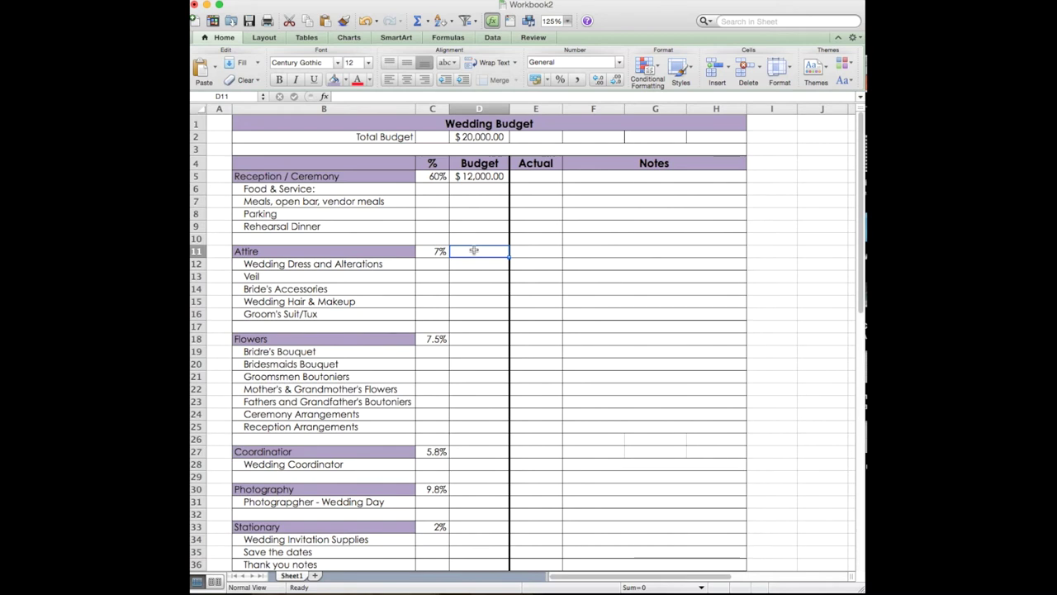
type("=")
left_click(482, 138)
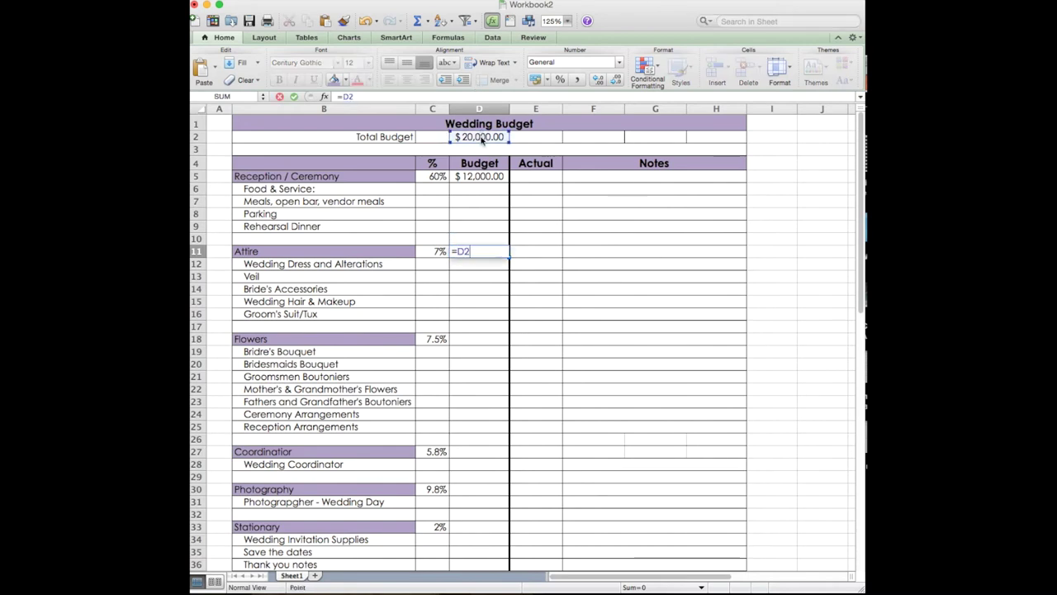
type("*")
left_click(438, 251)
key("Return")
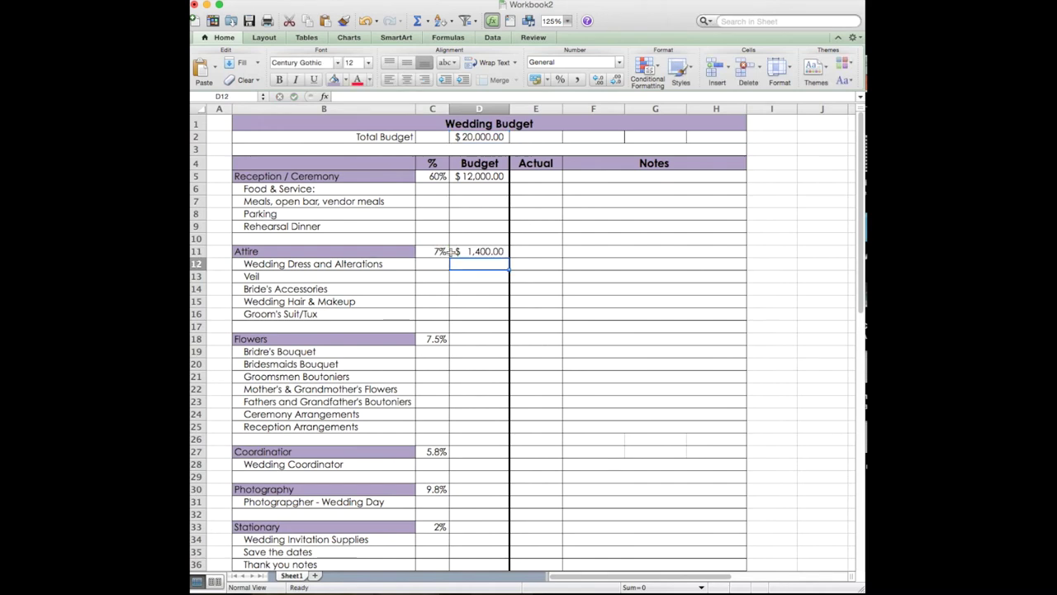
left_click(472, 339)
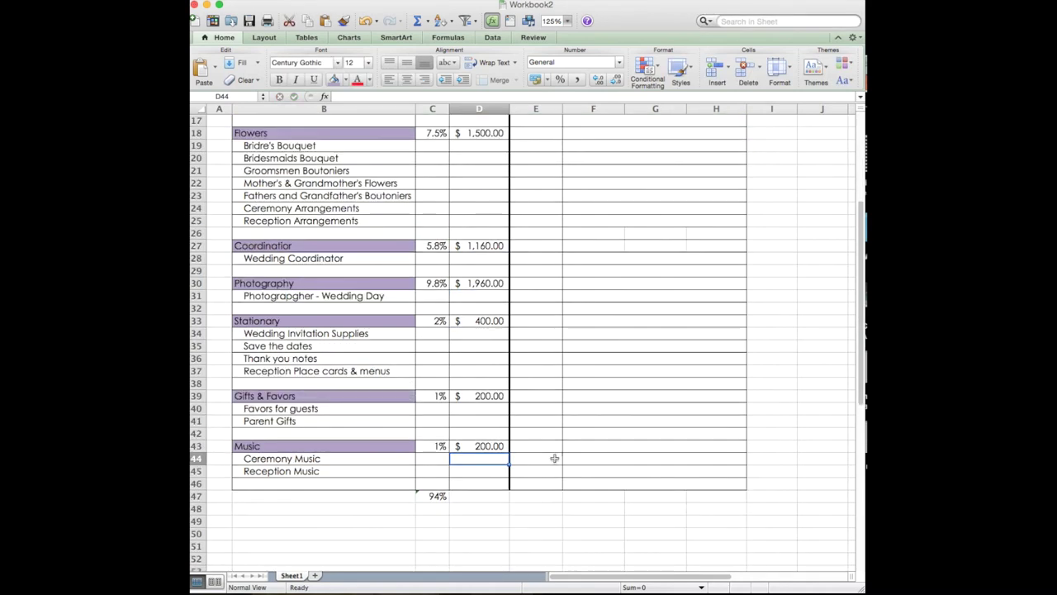
scroll(552, 441, "up", 5)
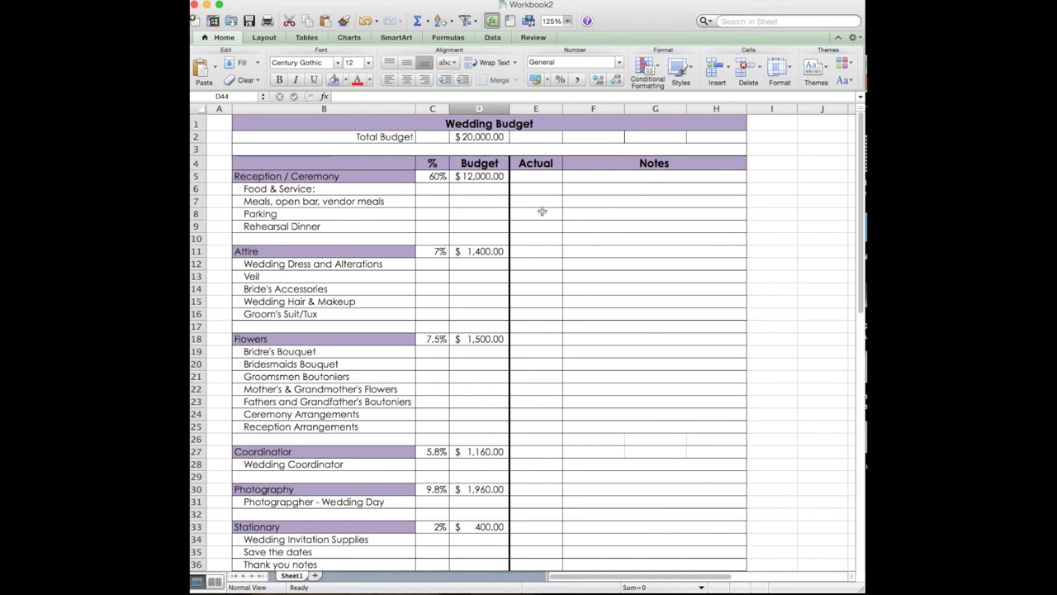
left_click_drag(537, 178, 535, 250)
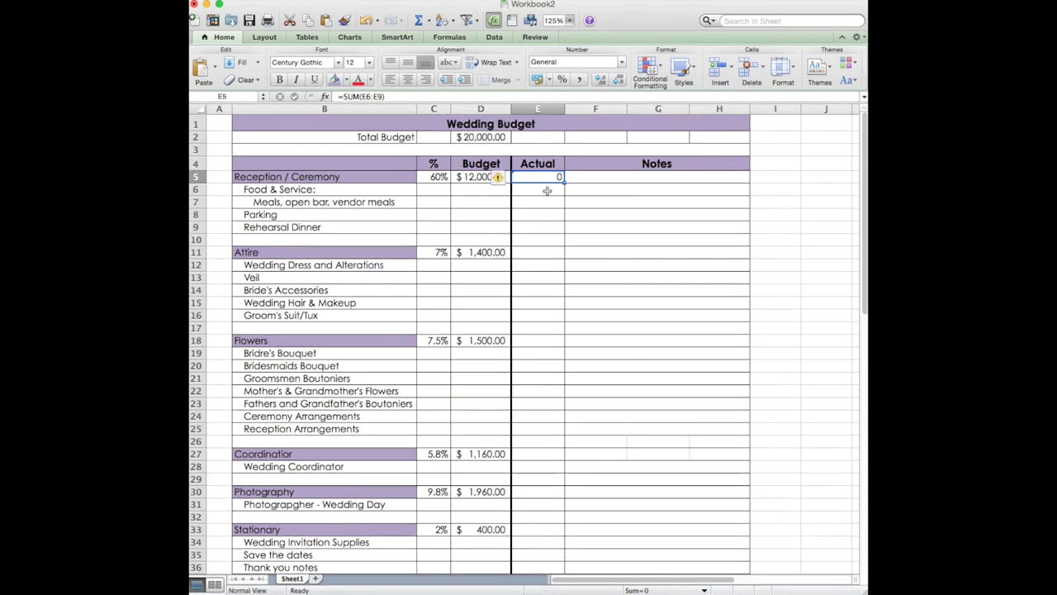
left_click(640, 237)
left_click_drag(544, 177, 540, 223)
left_click_drag(478, 178, 537, 477)
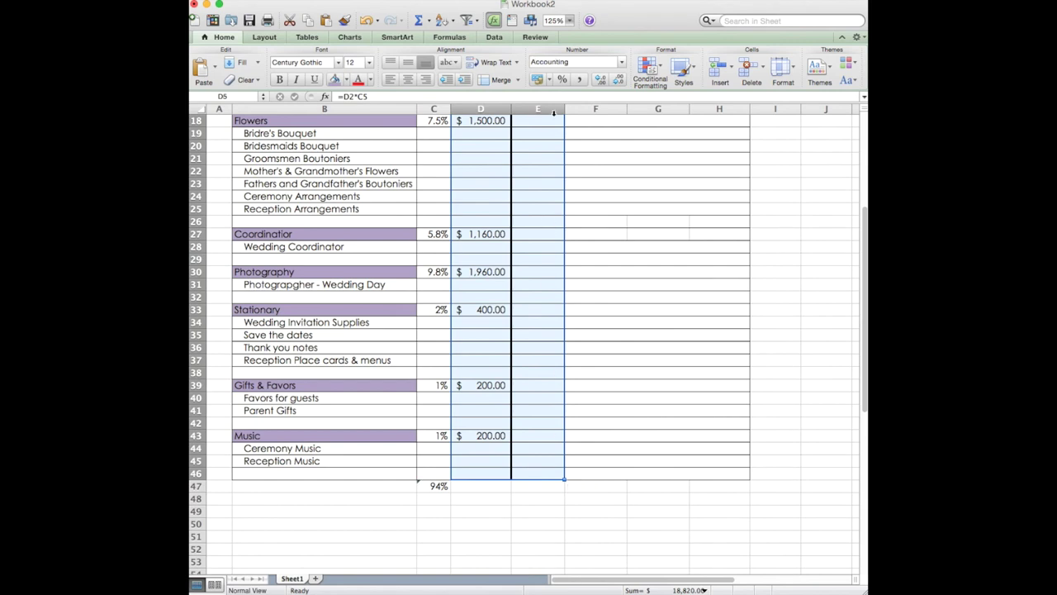
left_click(536, 79)
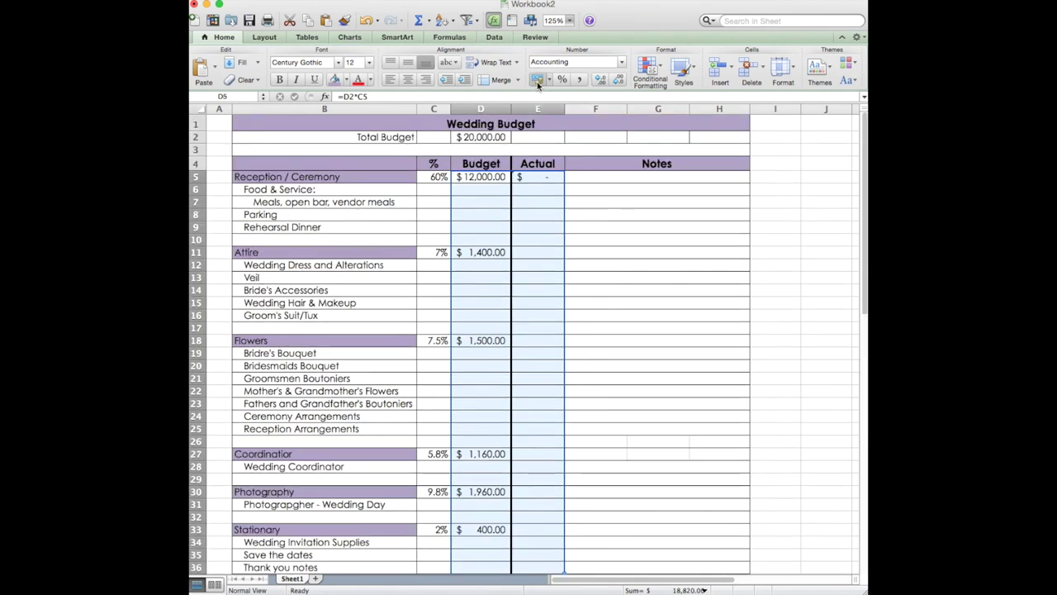
left_click(547, 223)
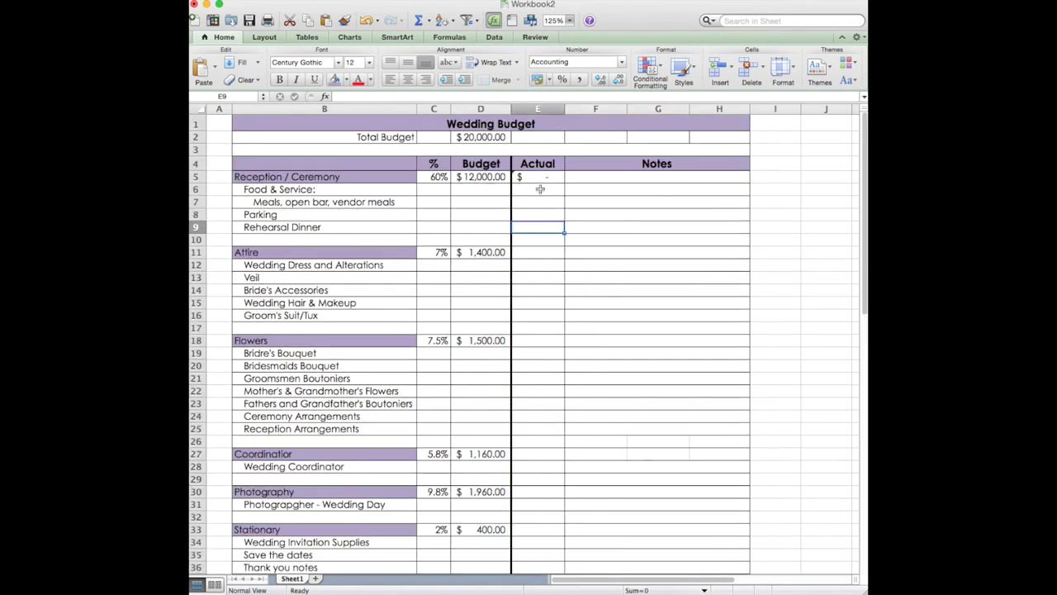
left_click(540, 190)
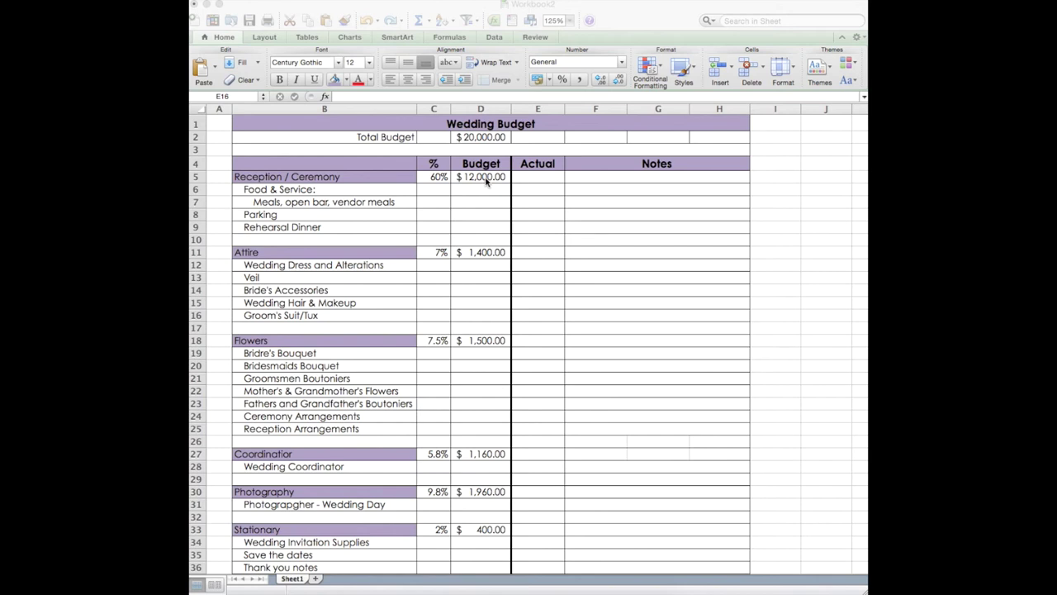
left_click(537, 182)
left_click(537, 178)
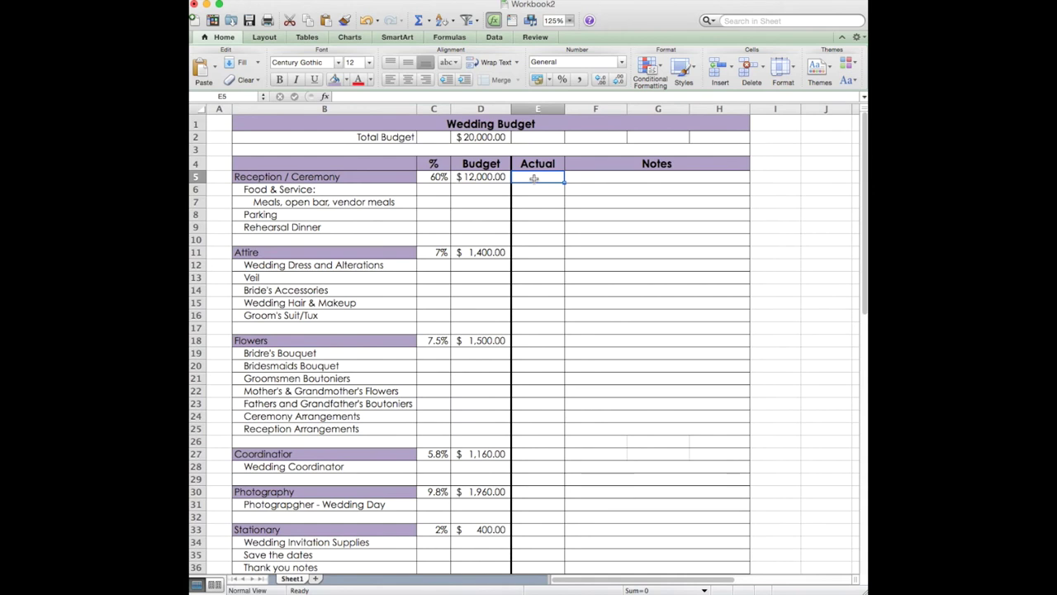
Set E5 to =SUM(E6:E9) and enter 9000 as the Food & Service actual cost
type("=")
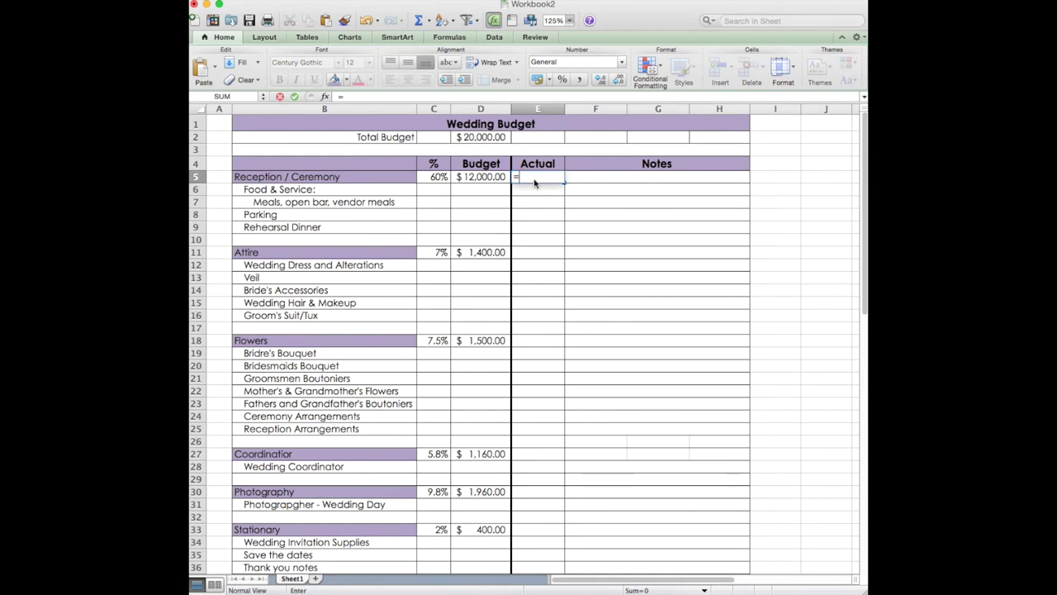
type("sum(")
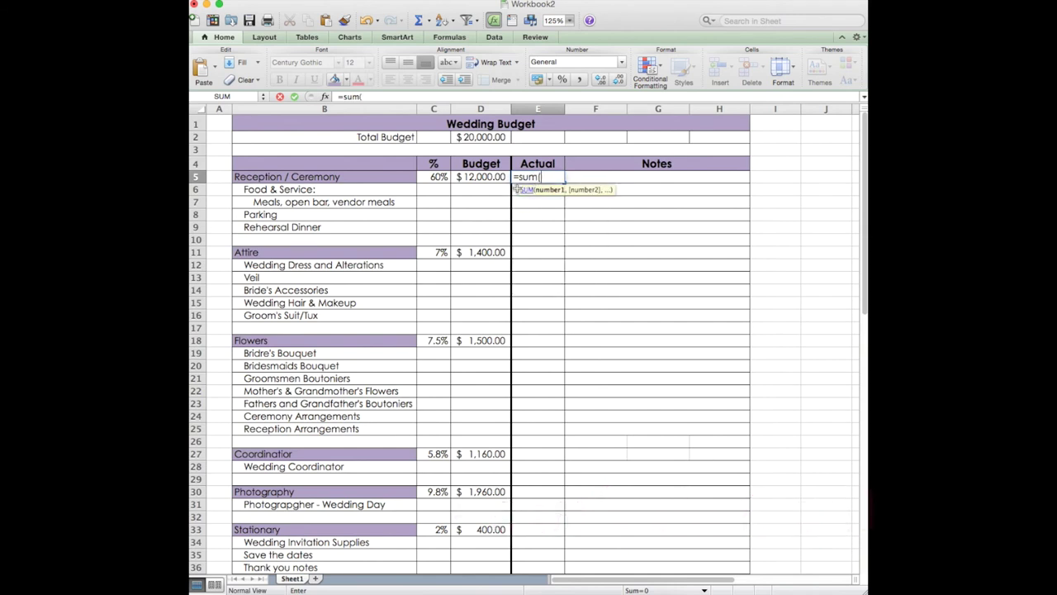
left_click_drag(517, 189, 518, 228)
type(")")
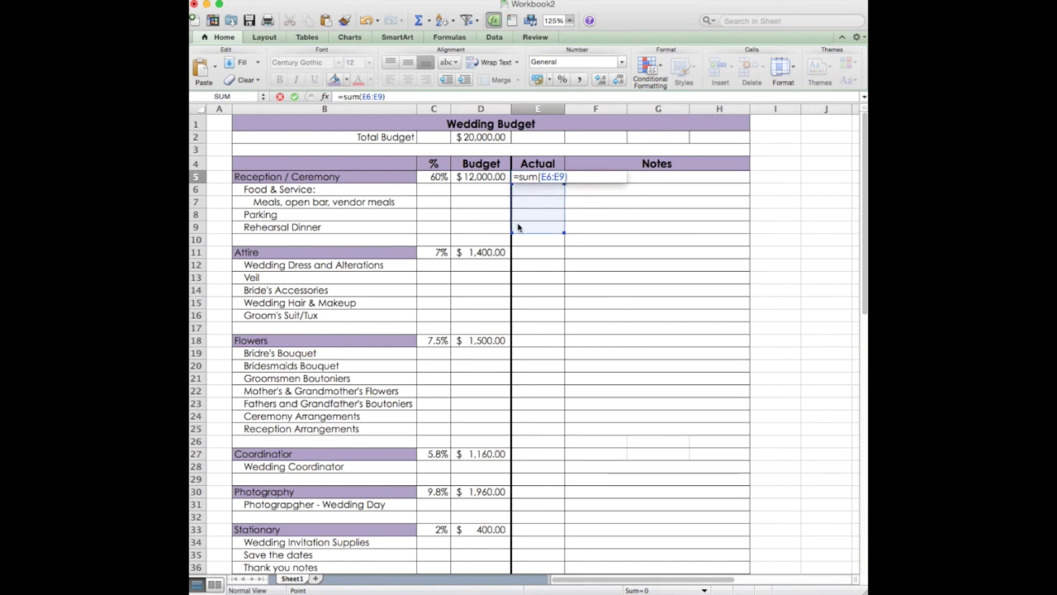
key("Return")
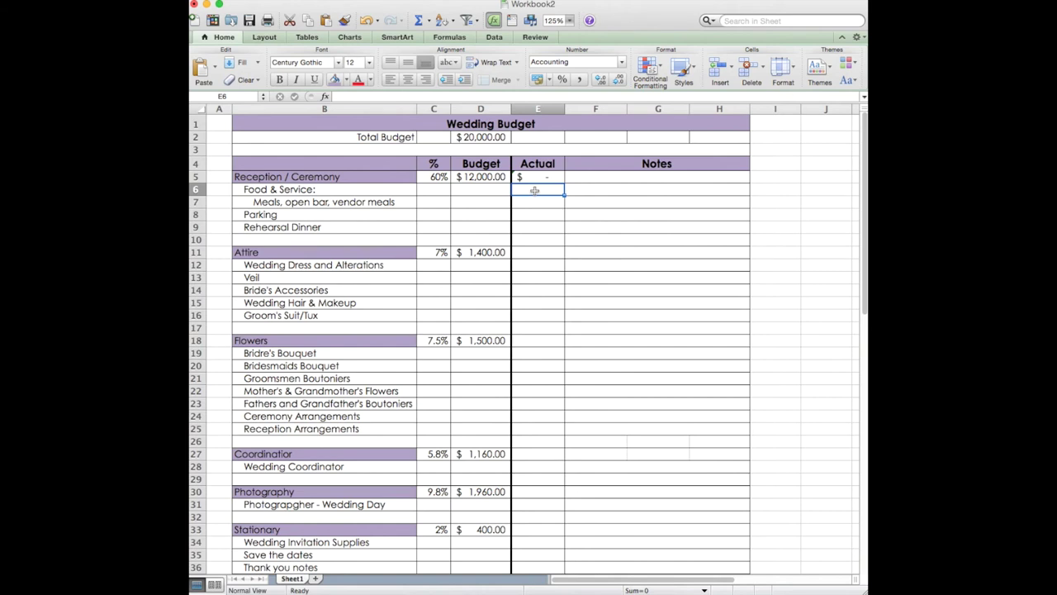
type("9000")
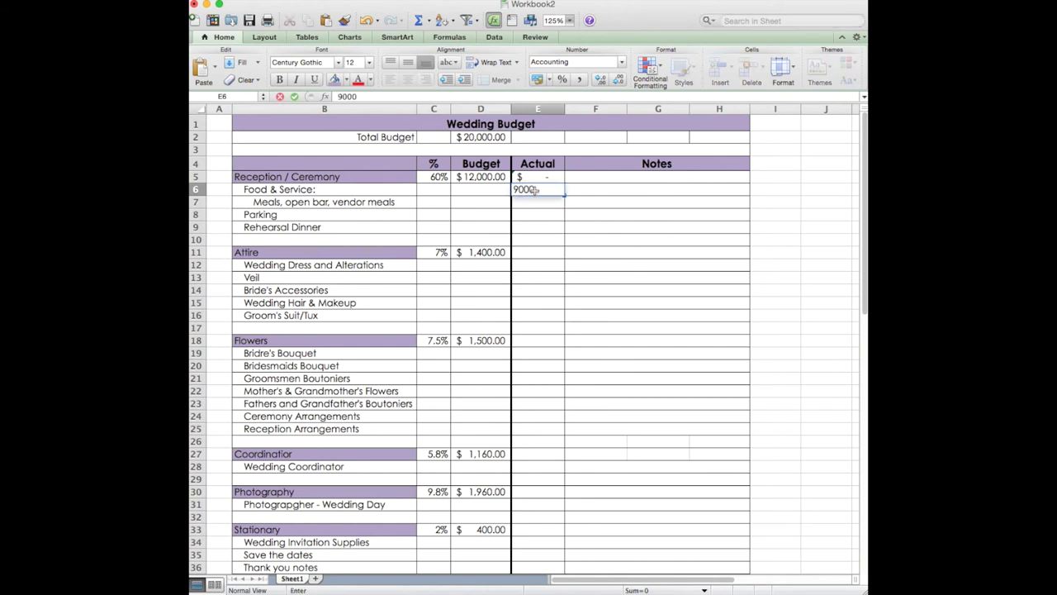
key("Return")
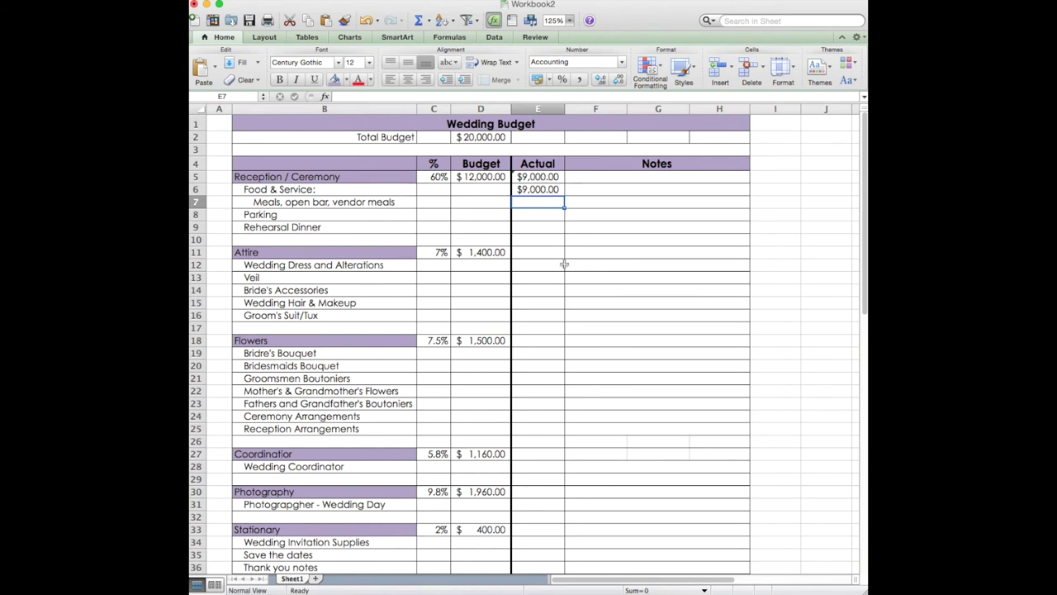
Add SUM formulas for the Attire (E12:E15) and Music (E44:E45) Actual totals
left_click(538, 252)
type("=")
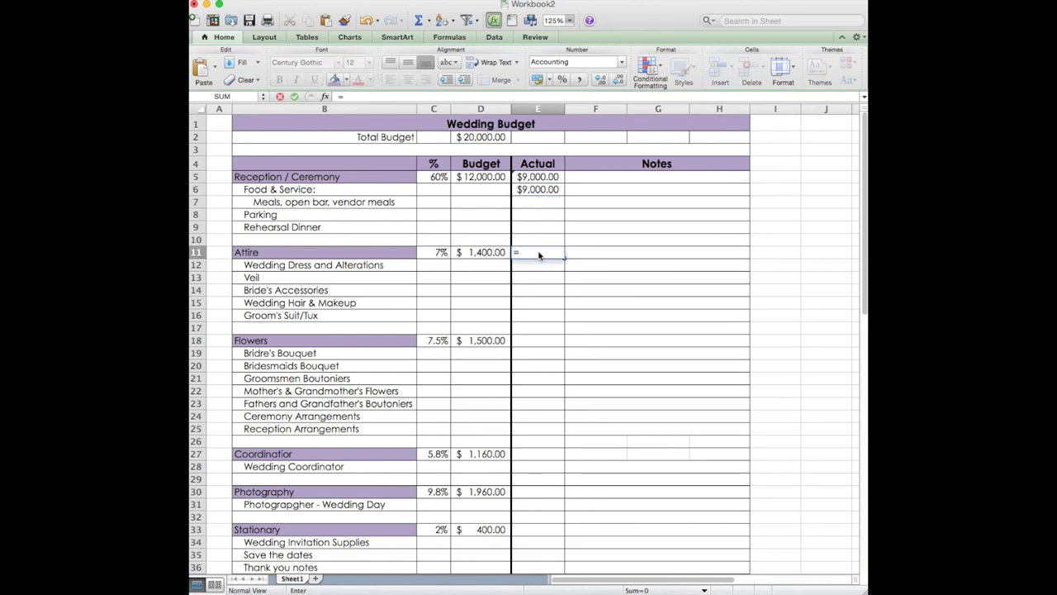
type("sum(")
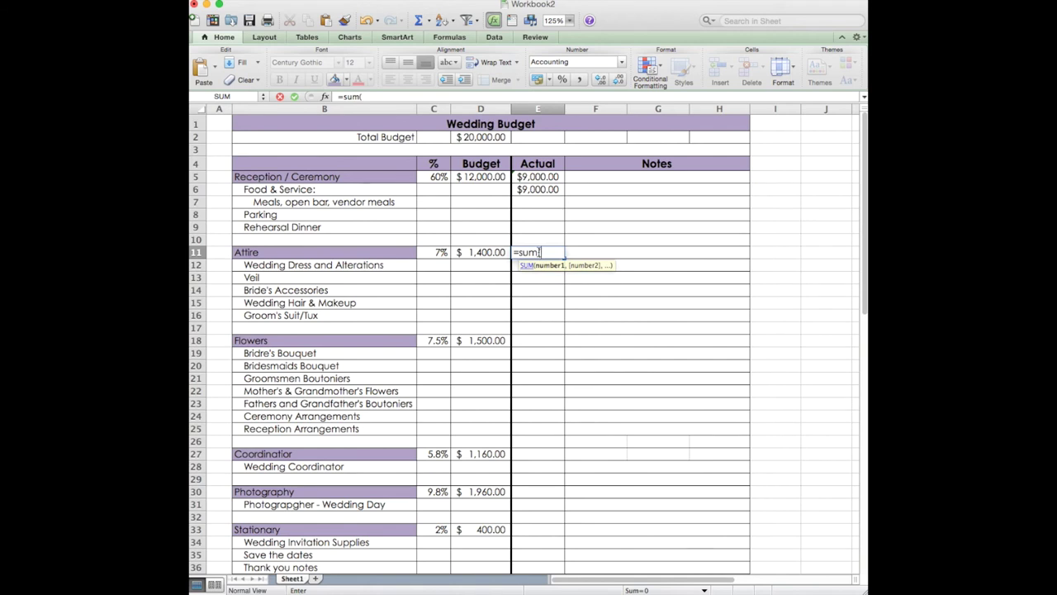
left_click_drag(515, 267, 517, 312)
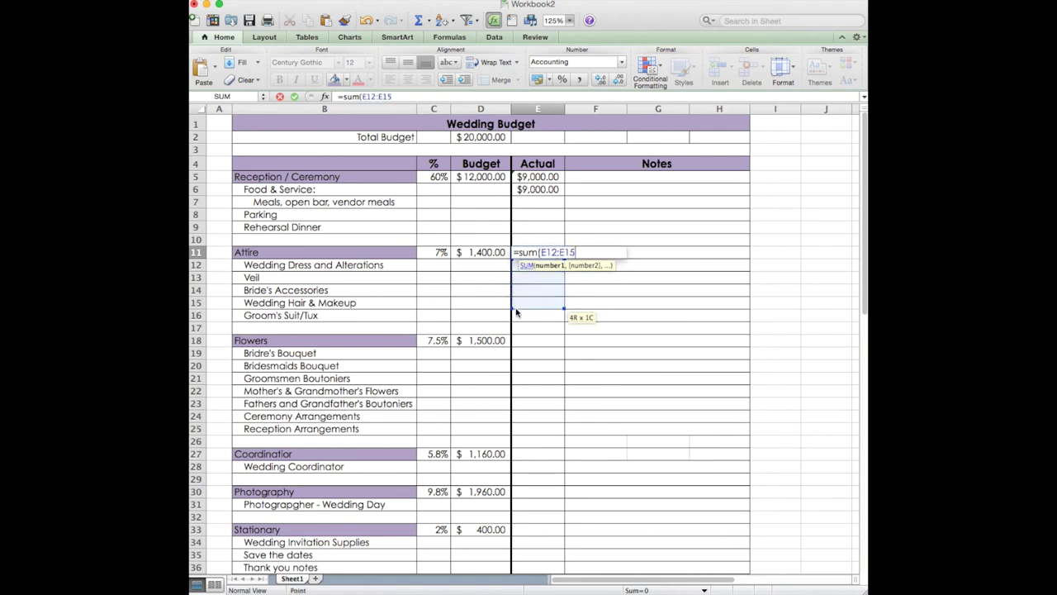
key("Return")
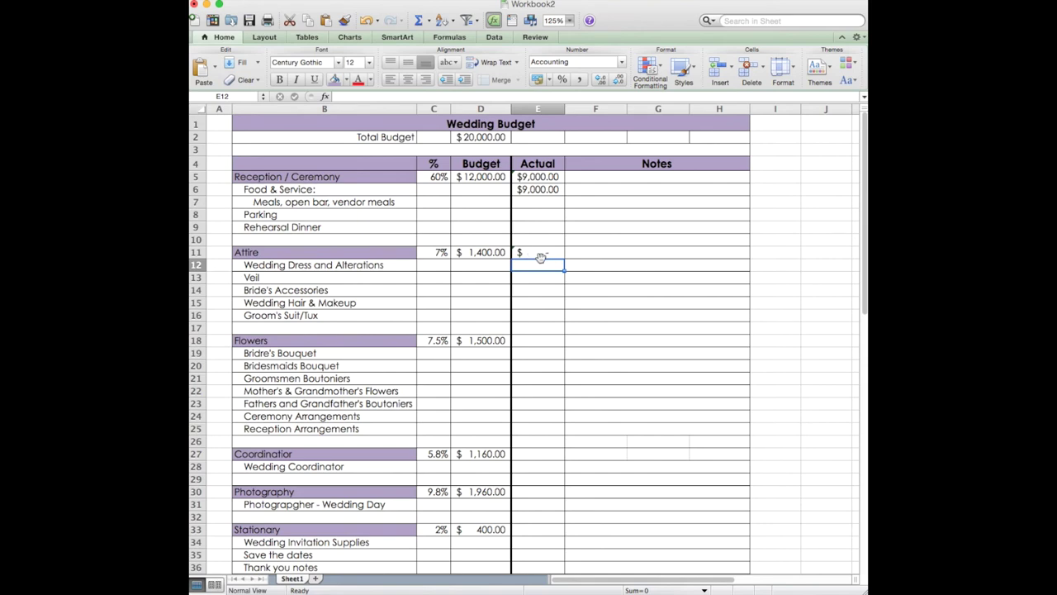
scroll(538, 340, "down", 1)
left_click_drag(518, 473, 519, 488)
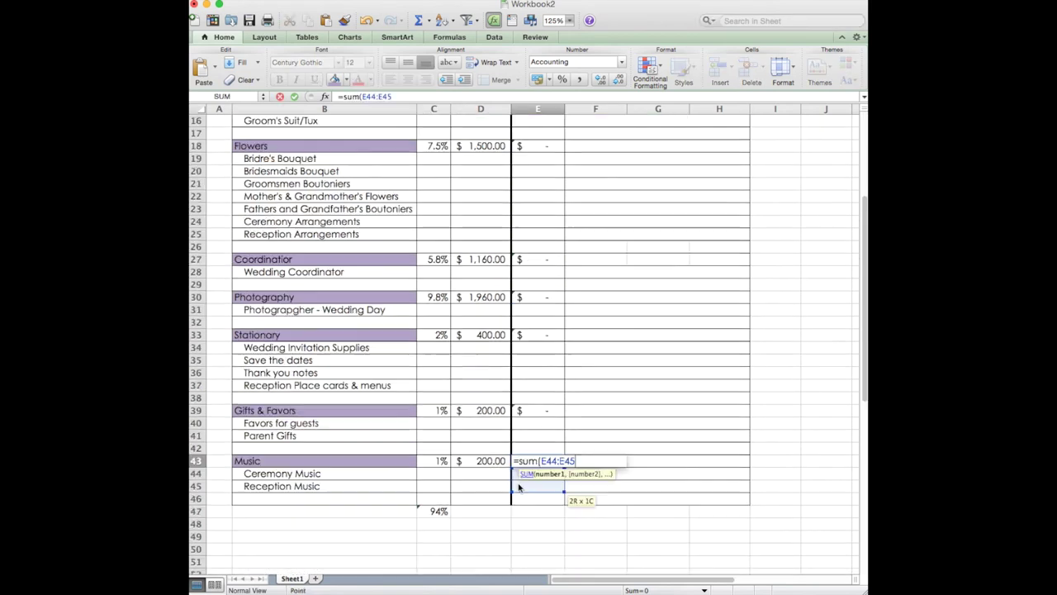
key("Return")
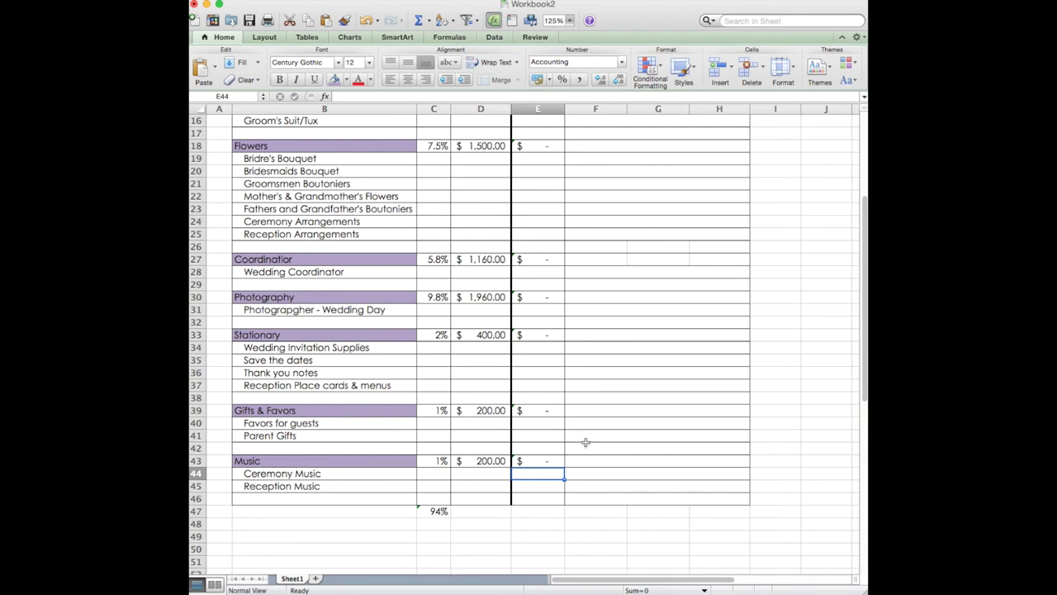
Change Music's percentage in C43 to 4%, making its budget $800.00
left_click(444, 461)
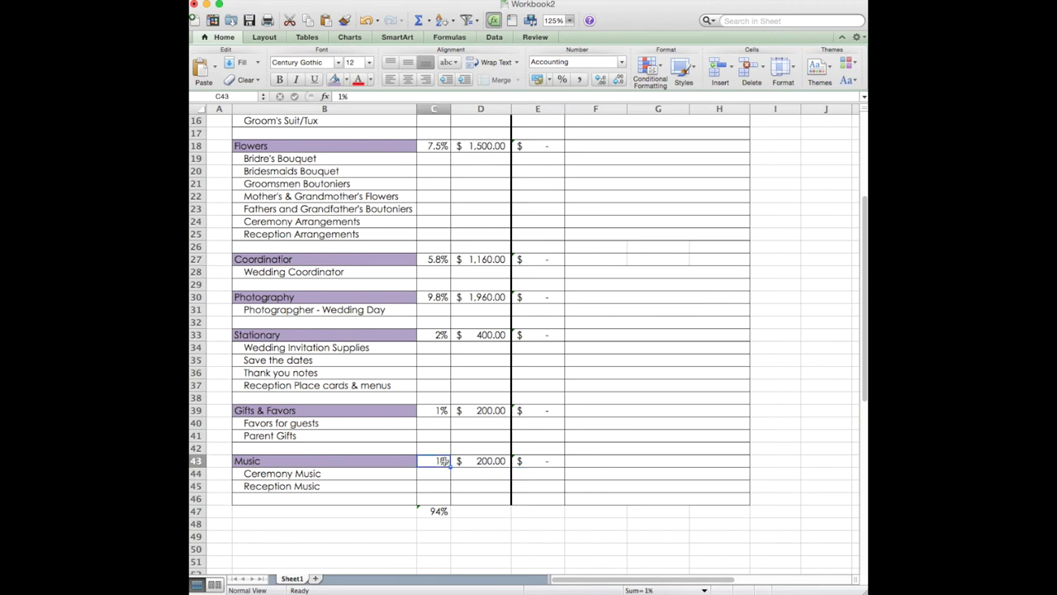
scroll(454, 438, "up", 10)
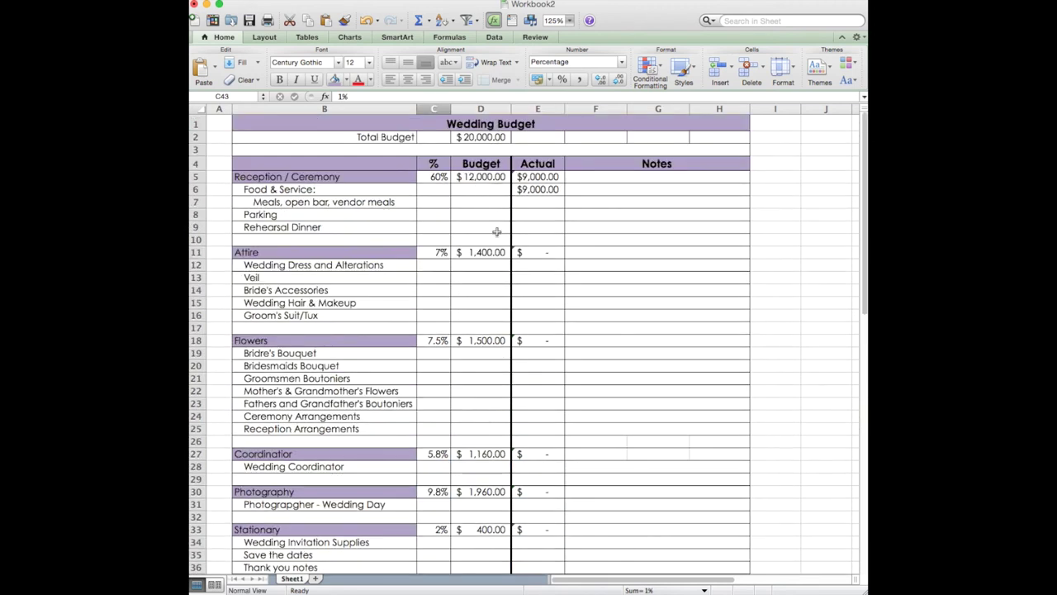
scroll(529, 425, "down", 10)
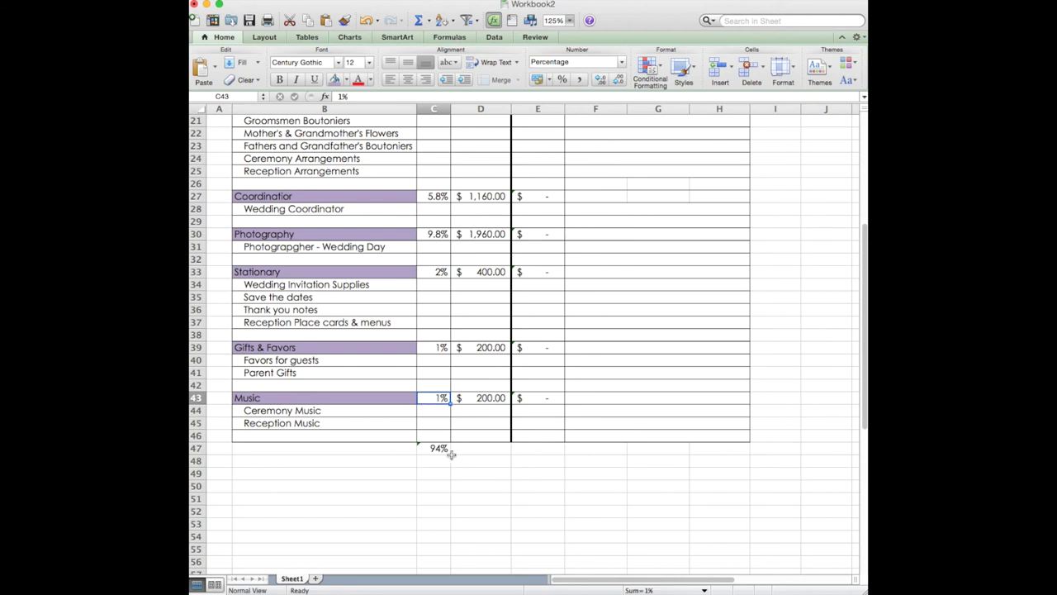
type("4")
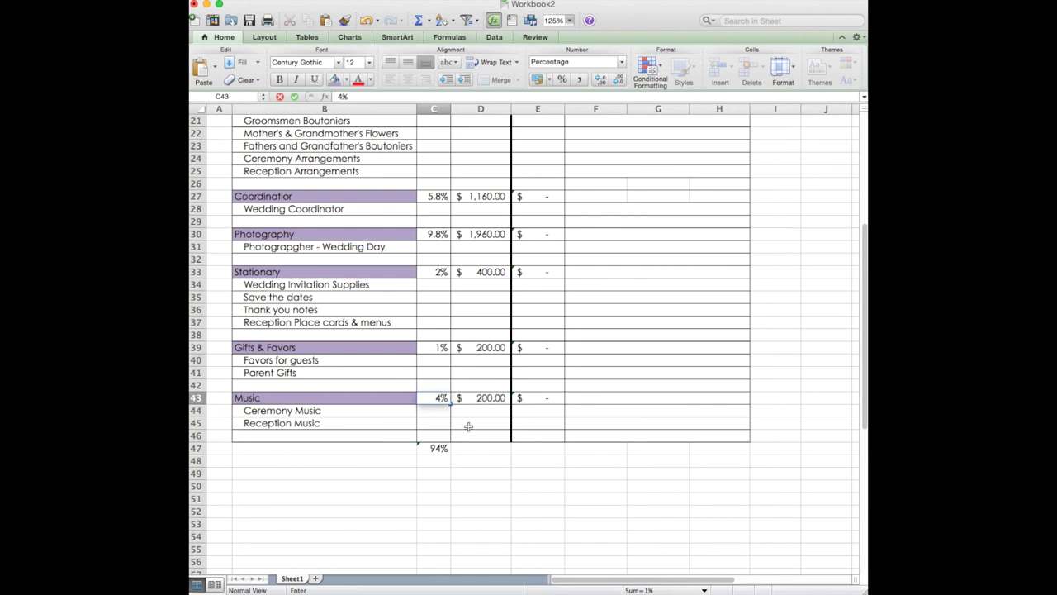
key("Return")
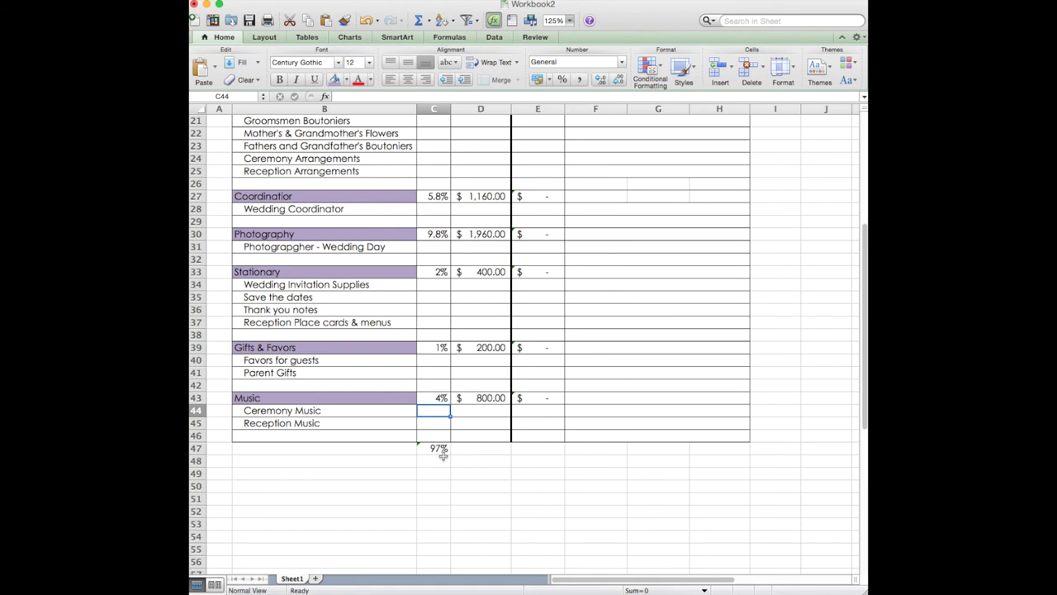
Change Gifts & Favors in C39 to 3% ($600.00), bringing the total to 99%
left_click(430, 348)
type("3")
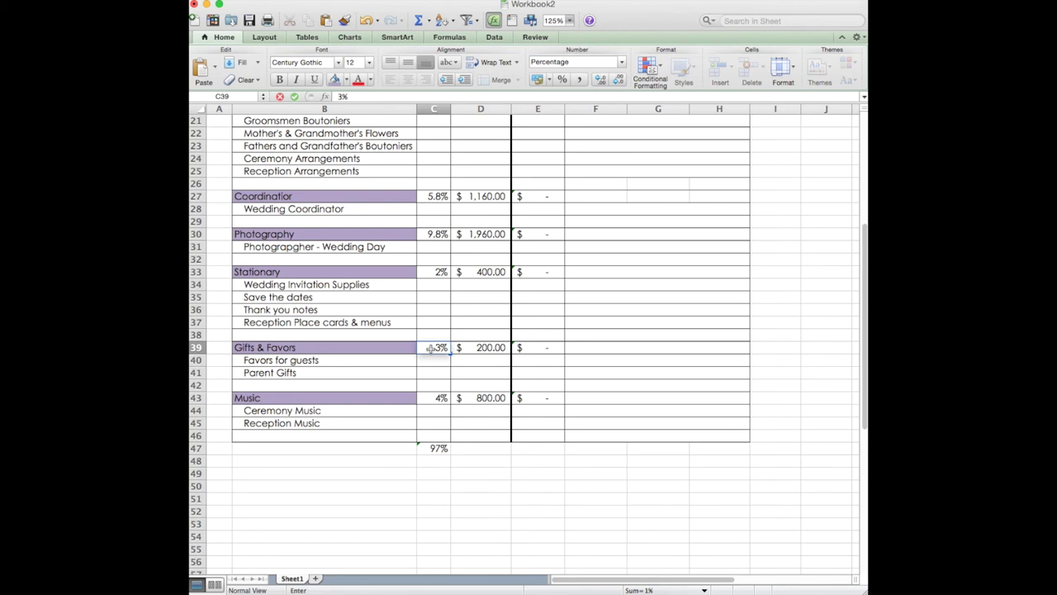
key("Return")
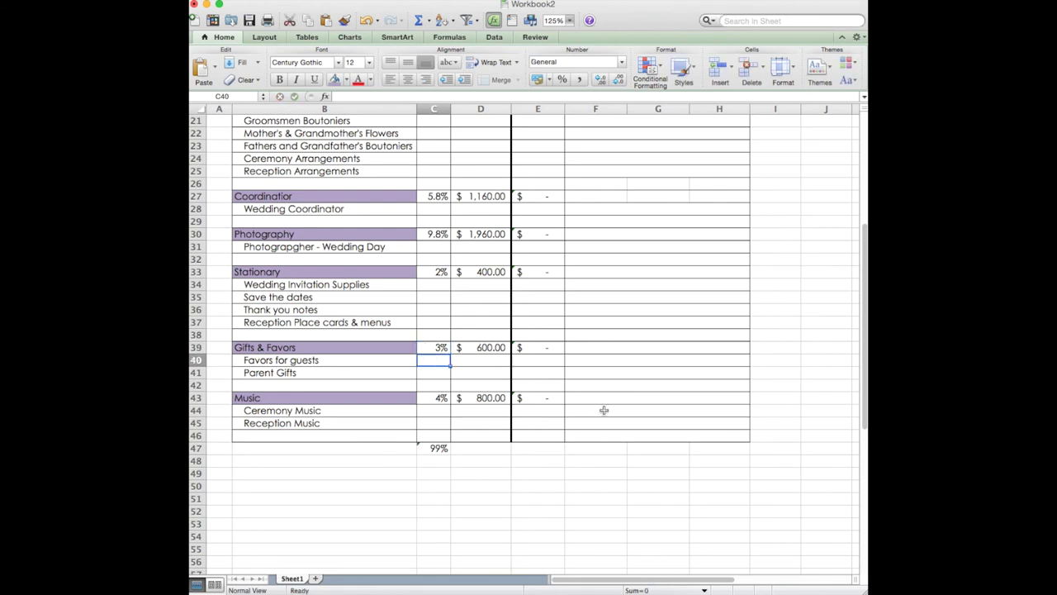
scroll(603, 411, "up", 1)
scroll(603, 411, "up", 10)
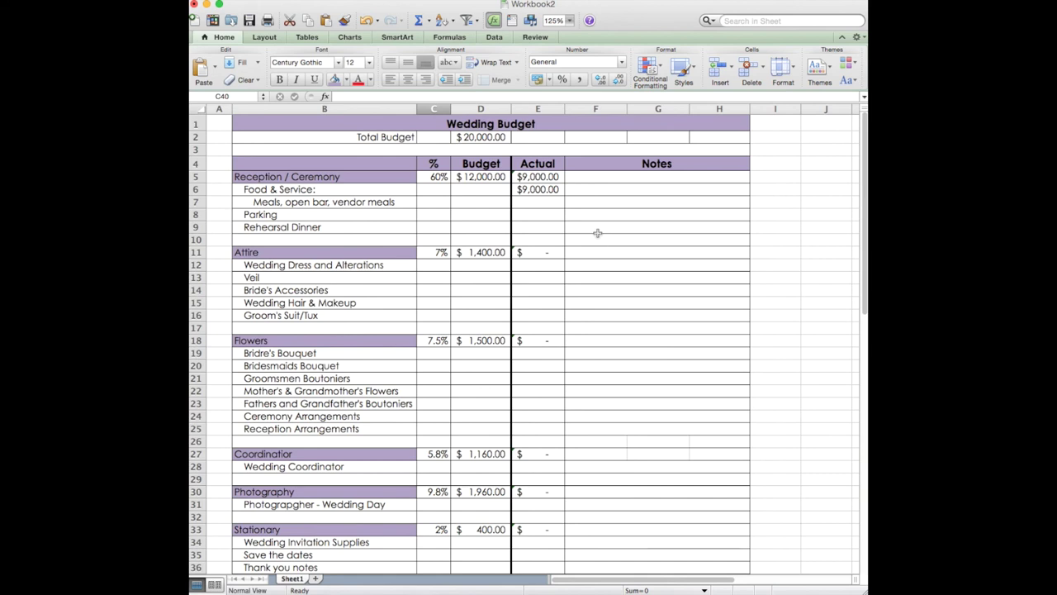
Start =SUM( in E2 with the Reception, Attire, Flowers and Coordinator actuals
left_click(470, 138)
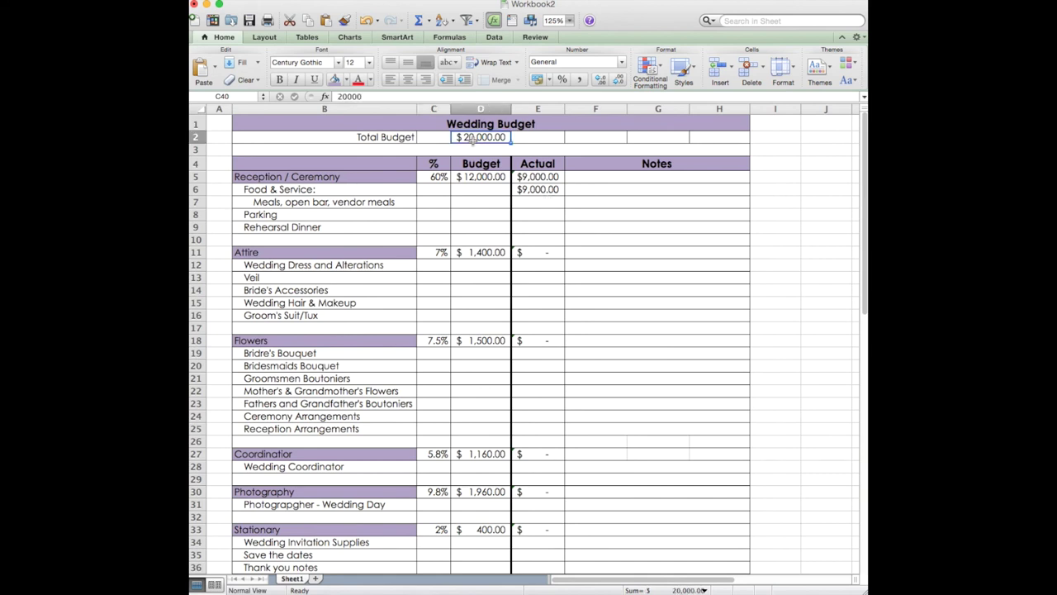
left_click(552, 137)
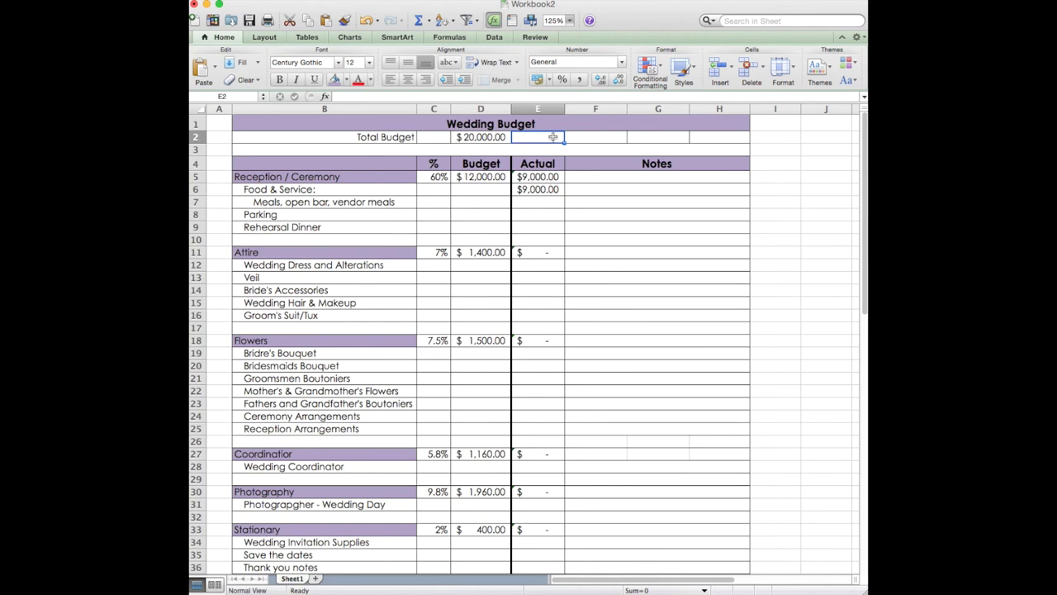
type("=")
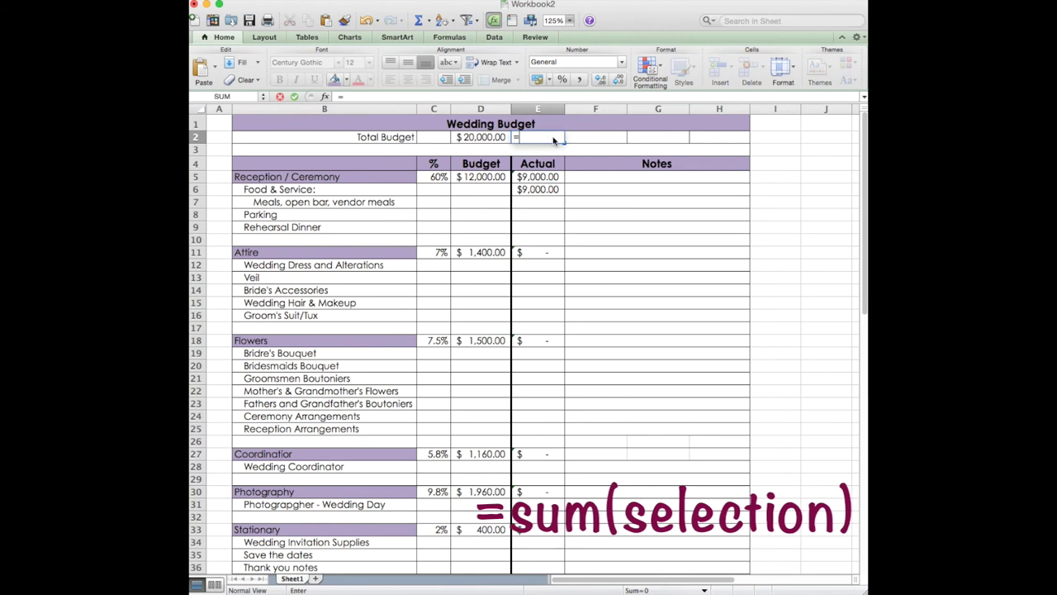
type("sum")
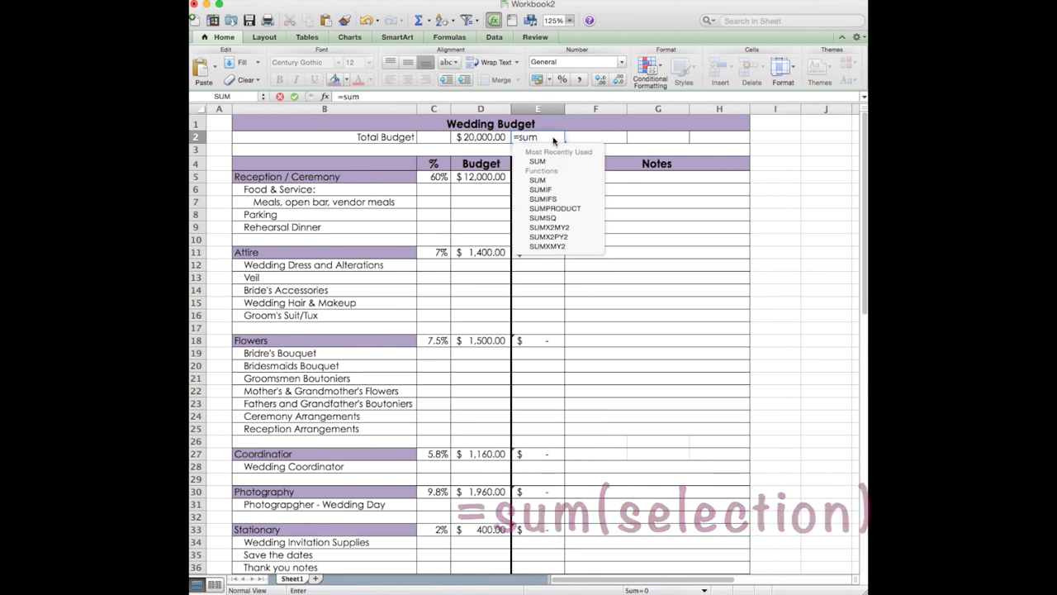
type("(")
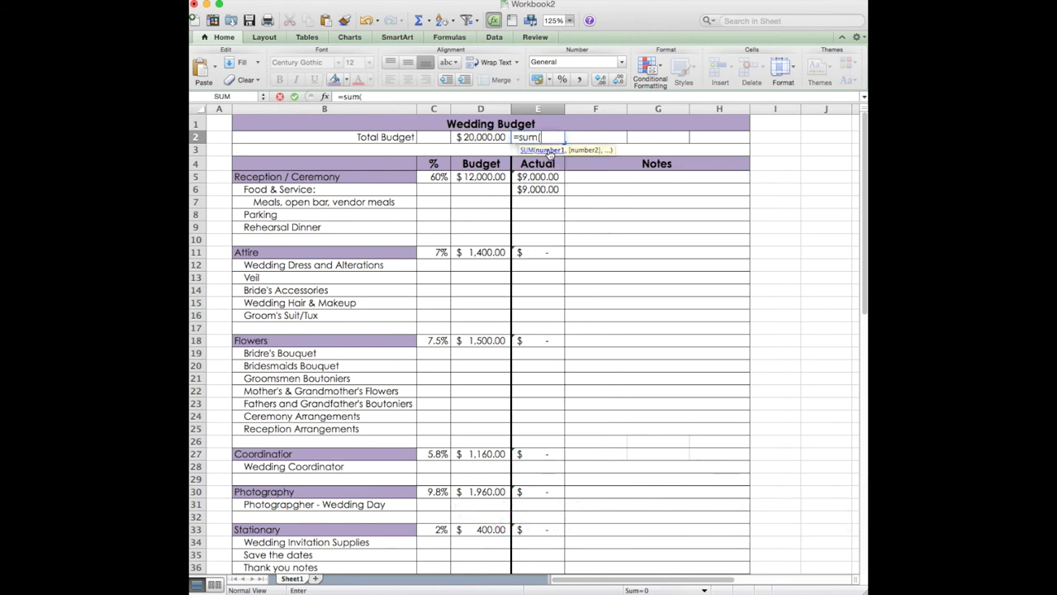
left_click(538, 177)
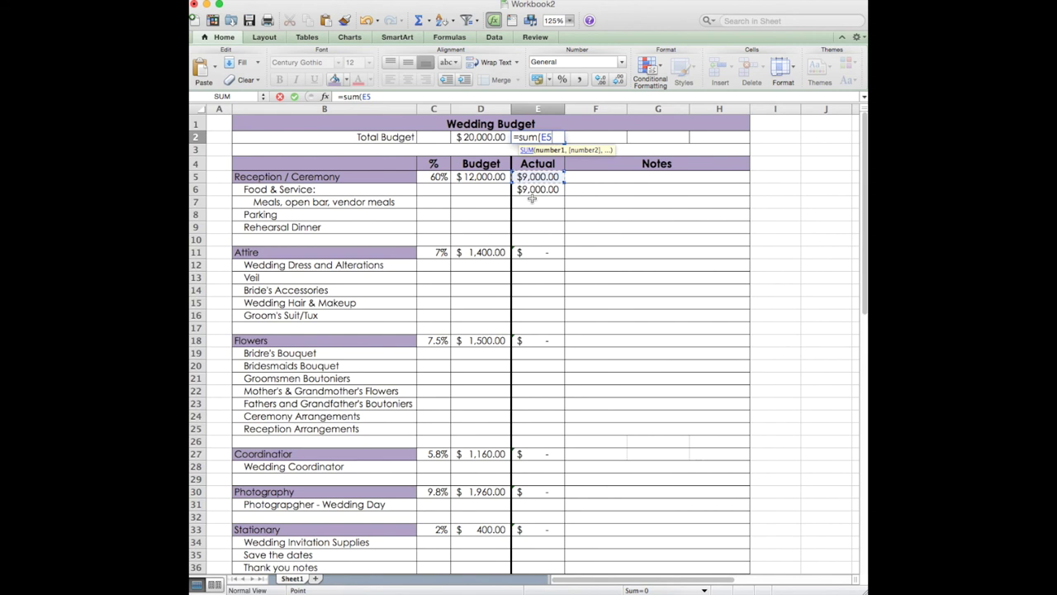
type(",")
left_click(535, 254)
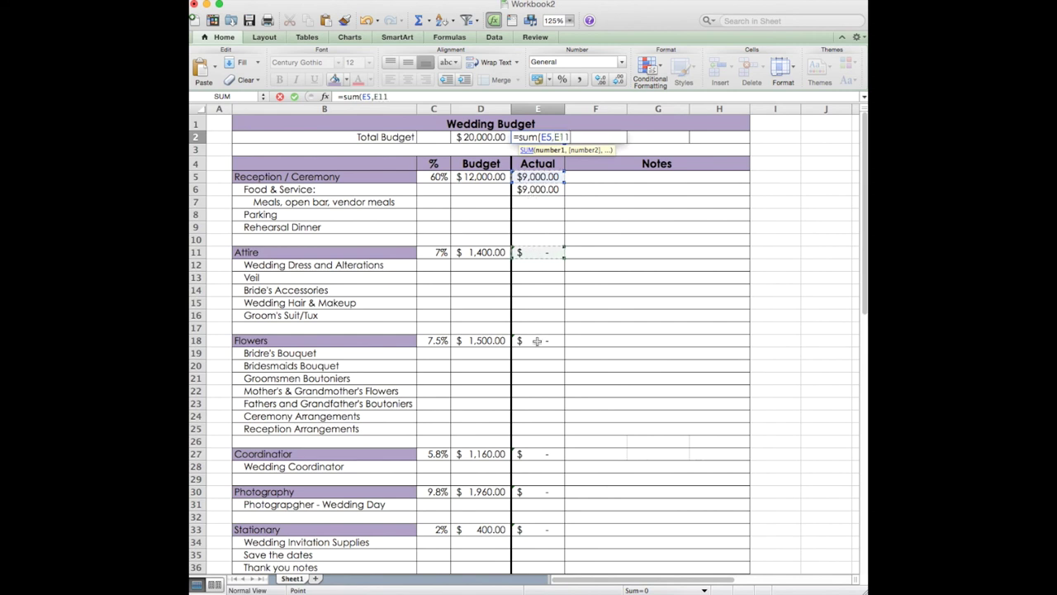
type(",")
left_click(537, 340)
type(",")
left_click(542, 454)
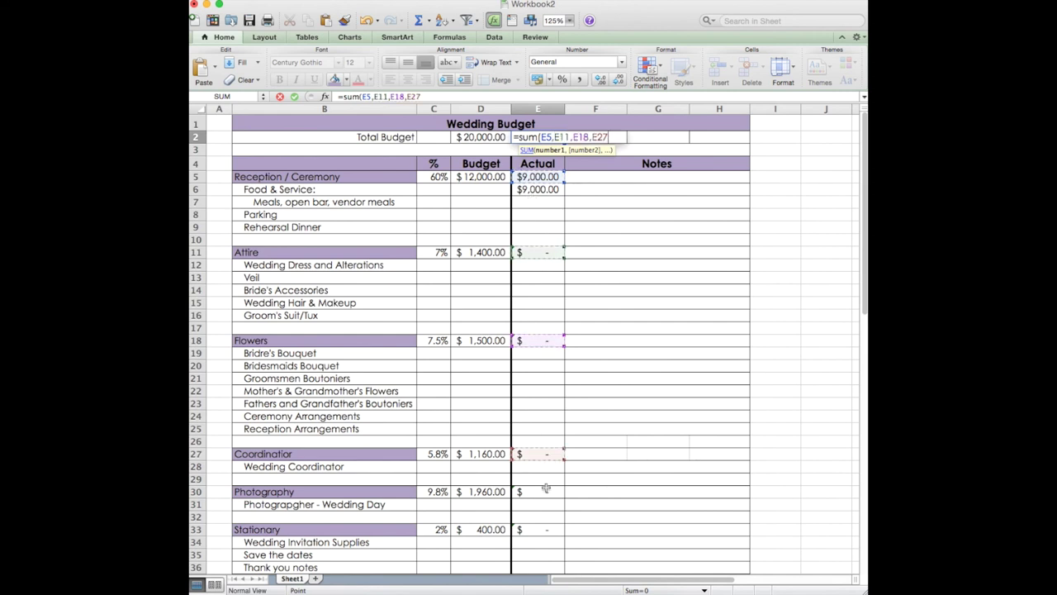
Add the Photography, Stationary, Gifts & Favors and Music actuals and close the E2 formula
type(",")
left_click(546, 491)
type(",")
left_click(545, 529)
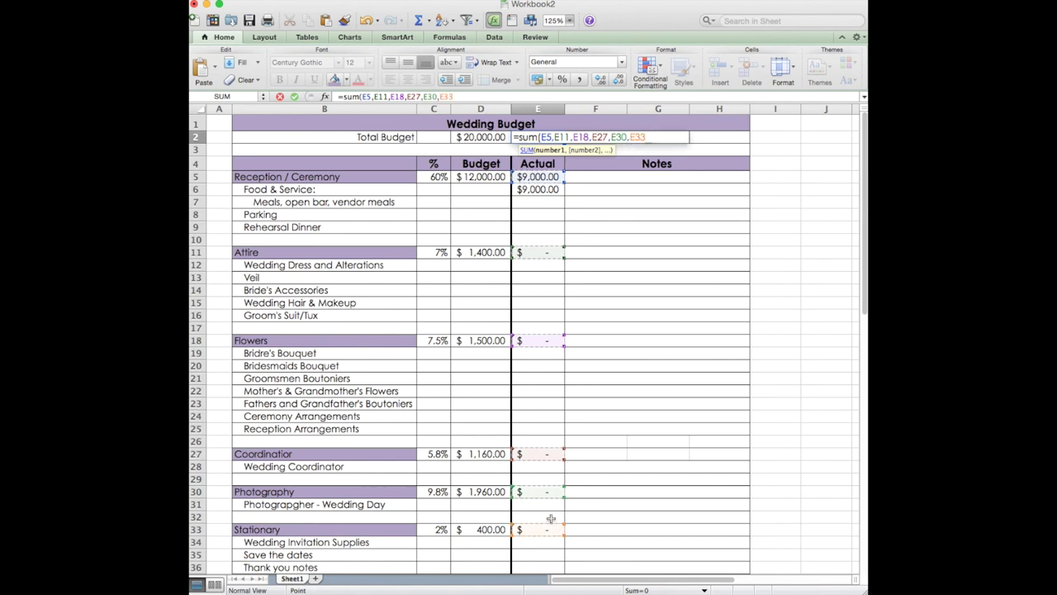
type(",")
scroll(551, 518, "down", 8)
left_click(540, 386)
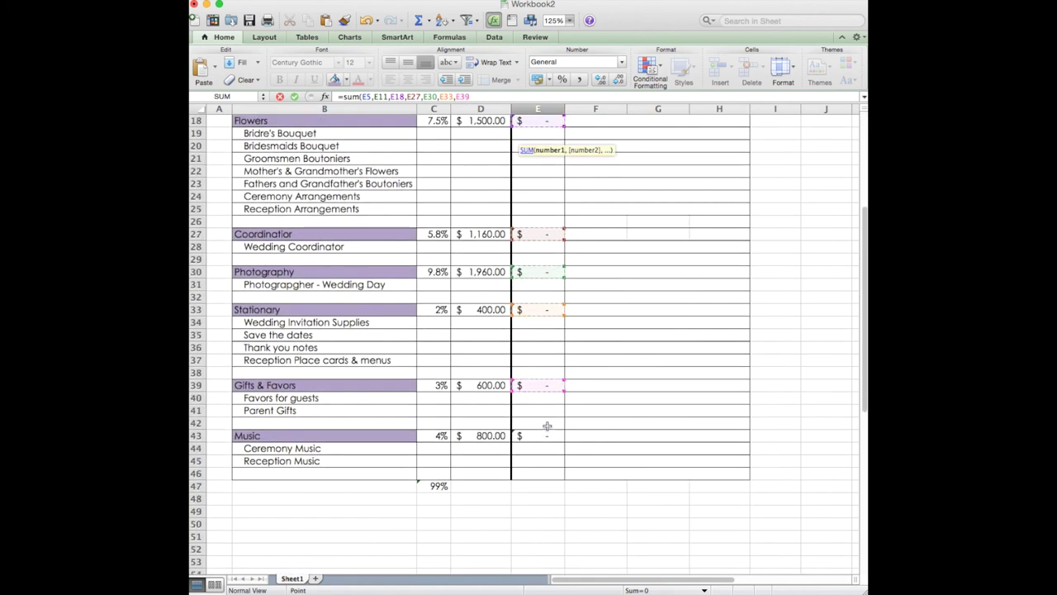
type(",")
left_click(545, 435)
scroll(583, 437, "up", 8)
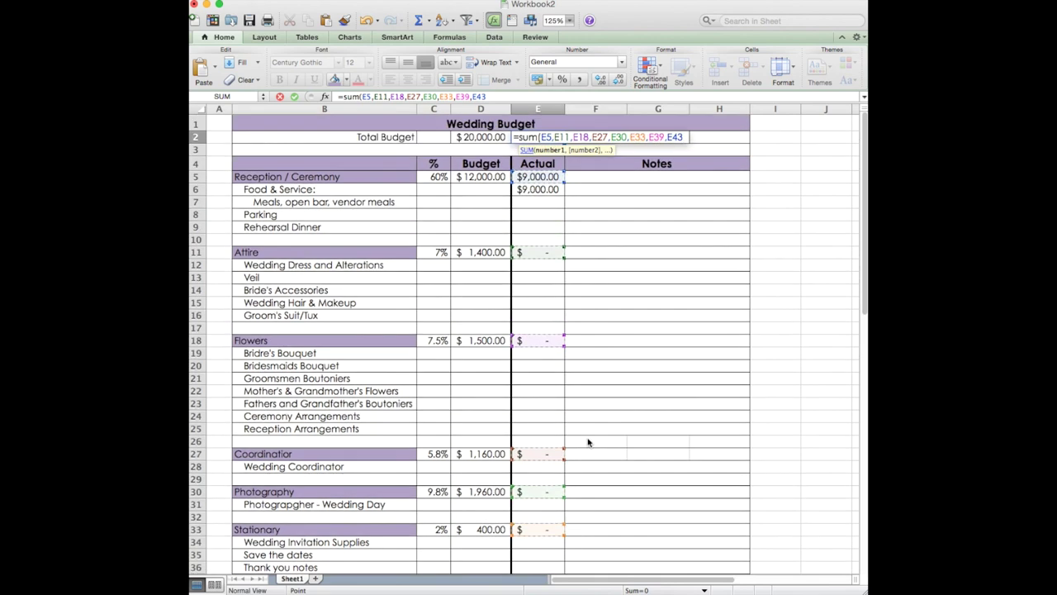
scroll(587, 442, "down", 2)
scroll(588, 438, "up", 1)
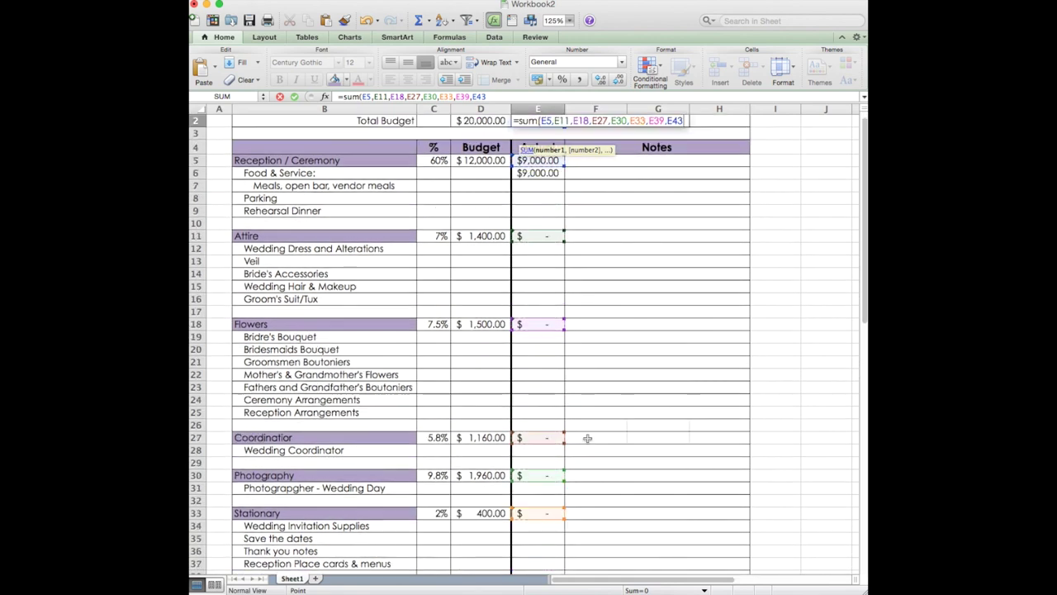
scroll(588, 438, "up", 1)
type(")")
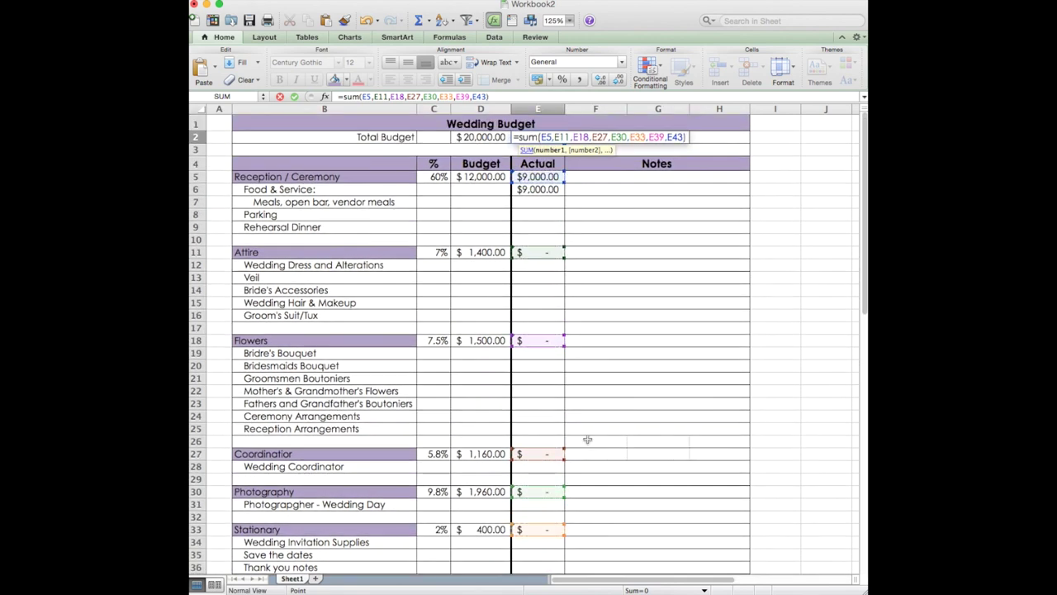
key("Return")
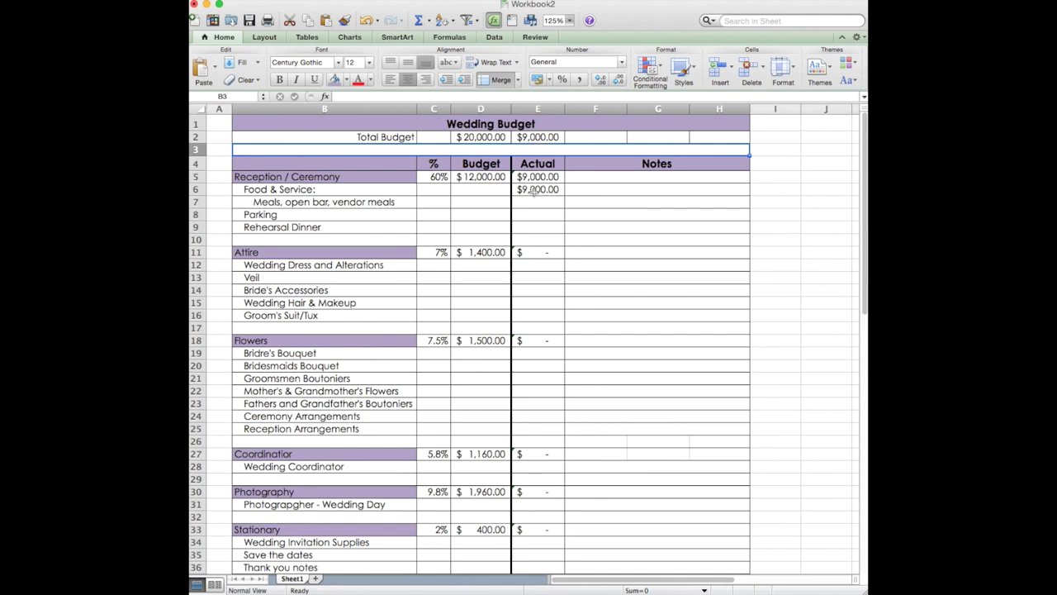
Enter 1000 for Wedding Dress in E12 and widen column E to show the $10,000.00 total
left_click(531, 268)
type("1000")
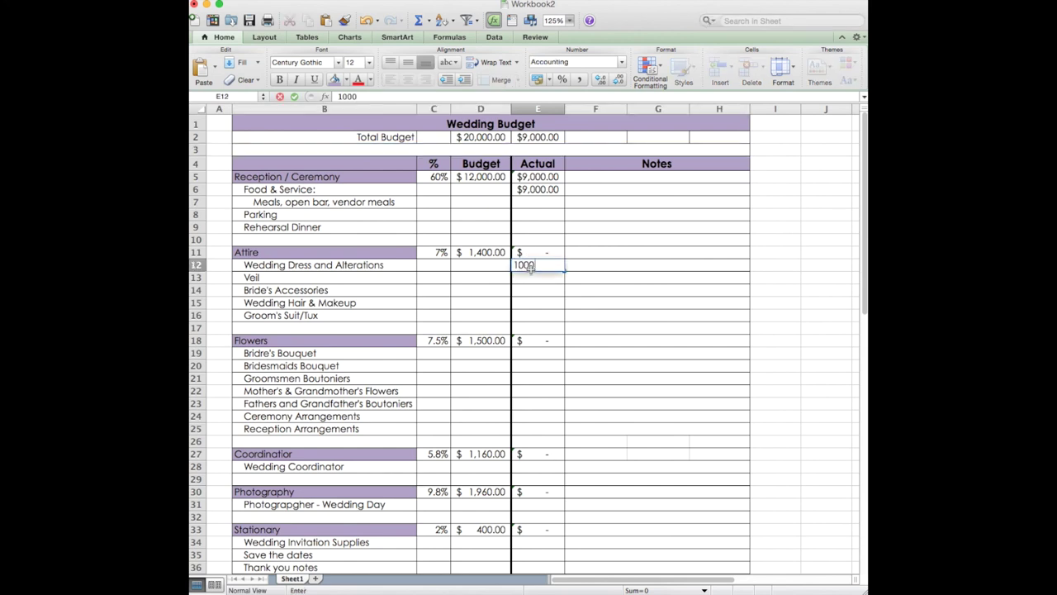
key("Return")
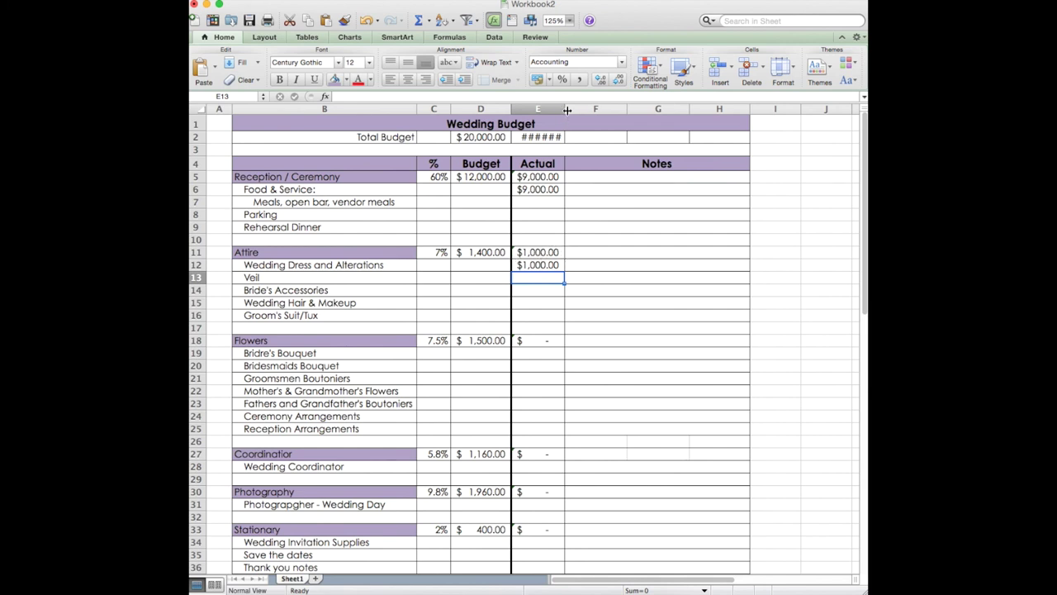
left_click_drag(566, 110, 578, 108)
left_click(560, 137)
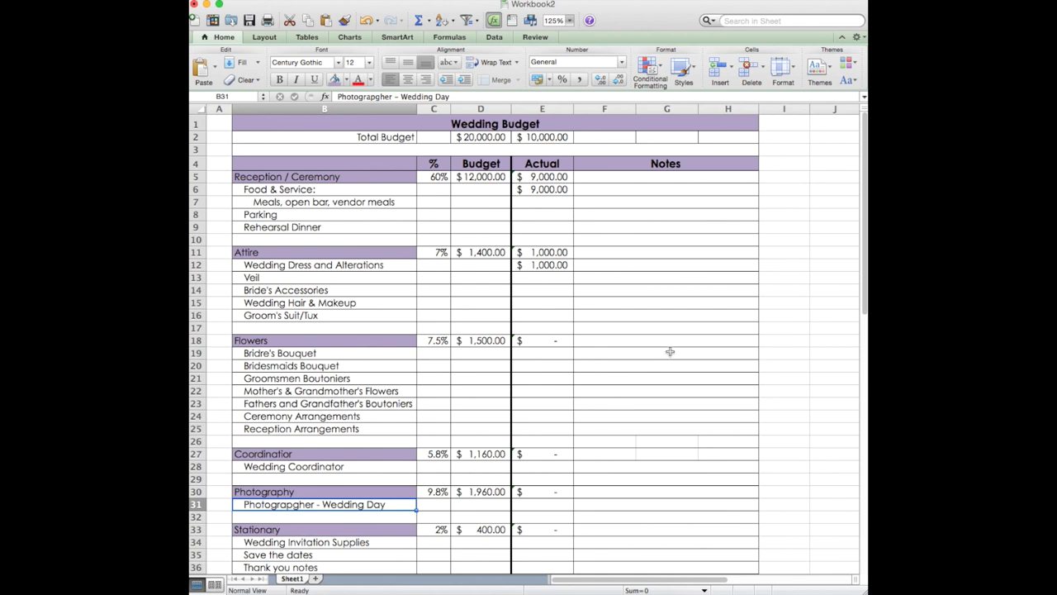
scroll(670, 352, "down", 5)
scroll(670, 352, "up", 5)
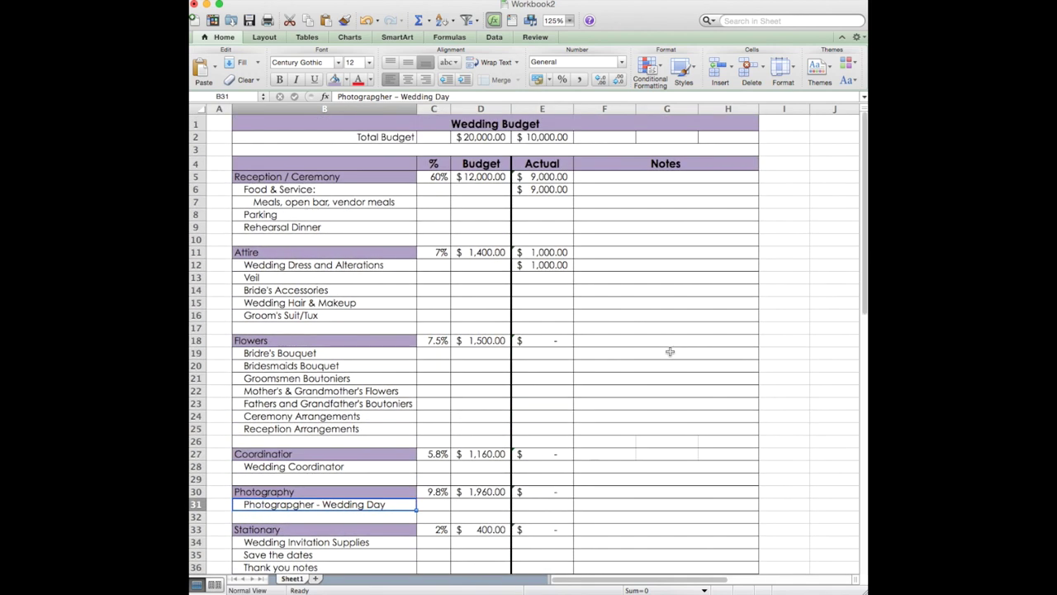